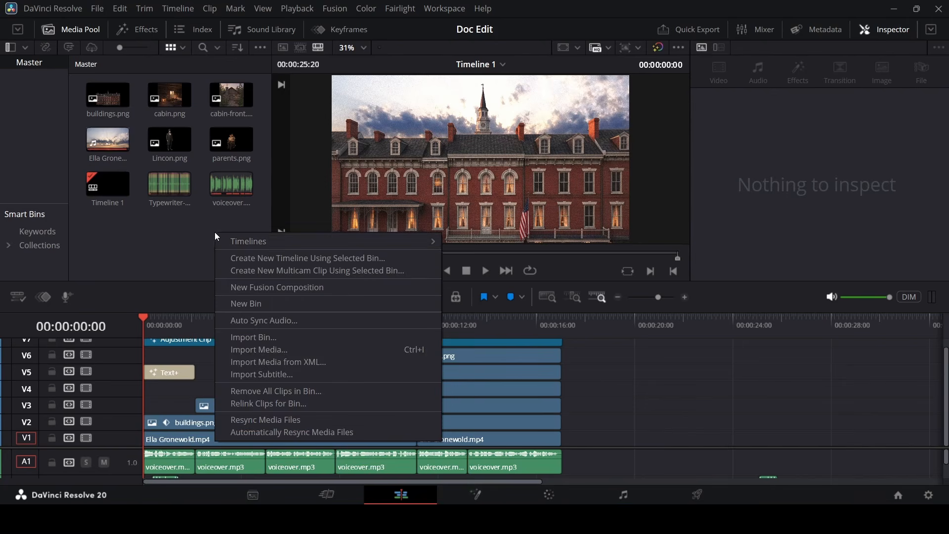
{"action": "mouse_move", "coordinate": [248, 242]}
{"action": "left_click", "coordinate": [483, 241]}
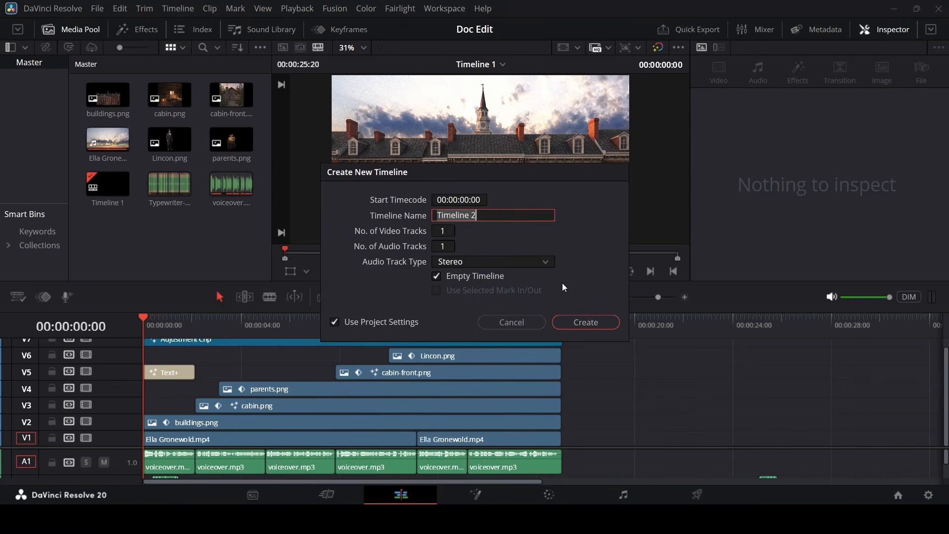
{"action": "left_click", "coordinate": [524, 322]}
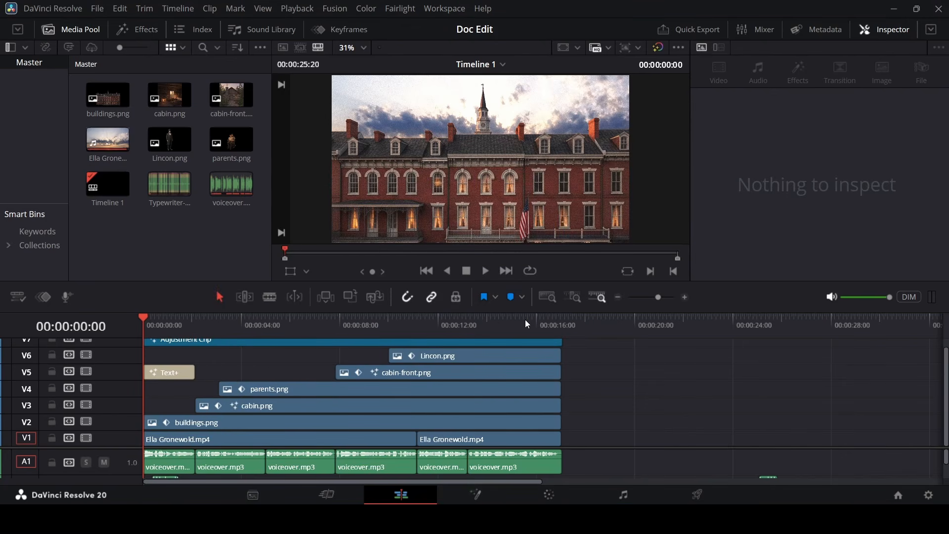
Place the full voiceover.mp3 on audio track A1 in the empty area after the existing clips.
{"action": "scroll", "coordinate": [580, 372], "scroll_direction": "down", "scroll_amount": 6}
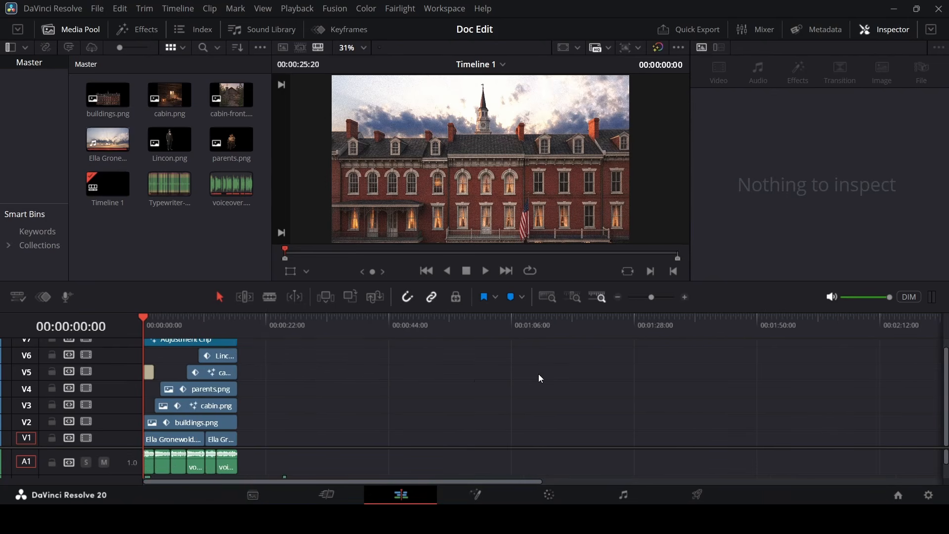
{"action": "scroll", "coordinate": [475, 374], "scroll_direction": "up", "scroll_amount": 2}
{"action": "scroll", "coordinate": [475, 375], "scroll_direction": "up", "scroll_amount": 2}
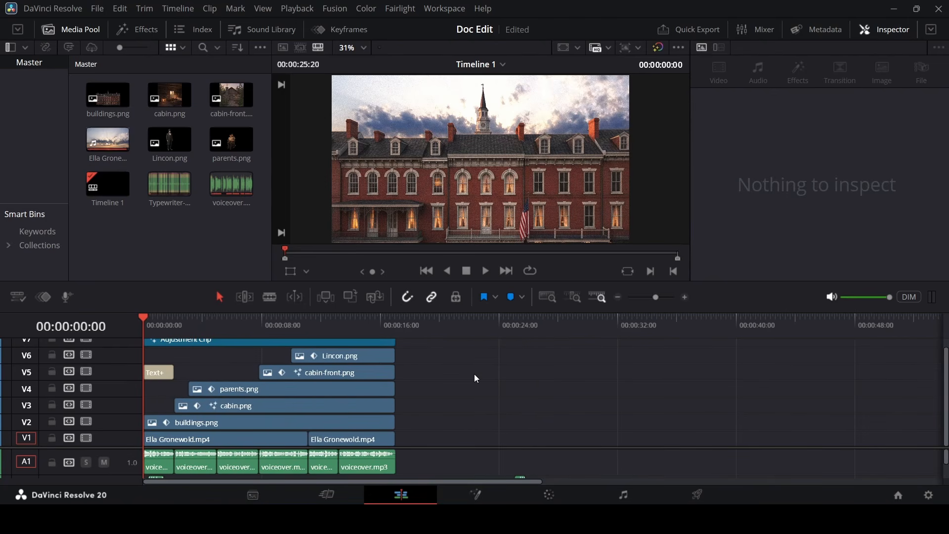
{"action": "left_click", "coordinate": [223, 186]}
{"action": "left_click_drag", "start_coordinate": [223, 186], "coordinate": [470, 448]}
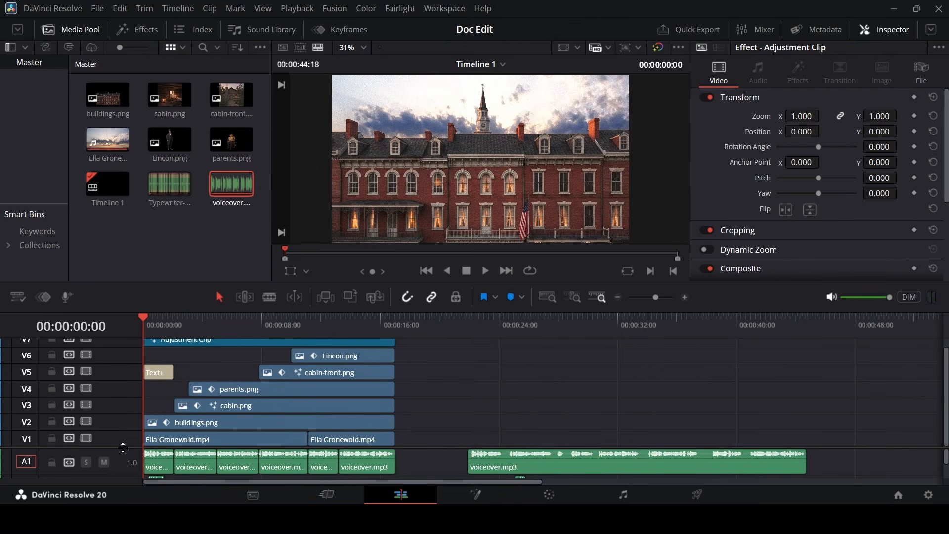
{"action": "scroll", "coordinate": [544, 455], "scroll_direction": "down", "scroll_amount": 2}
{"action": "left_click_drag", "start_coordinate": [394, 460], "coordinate": [164, 423]}
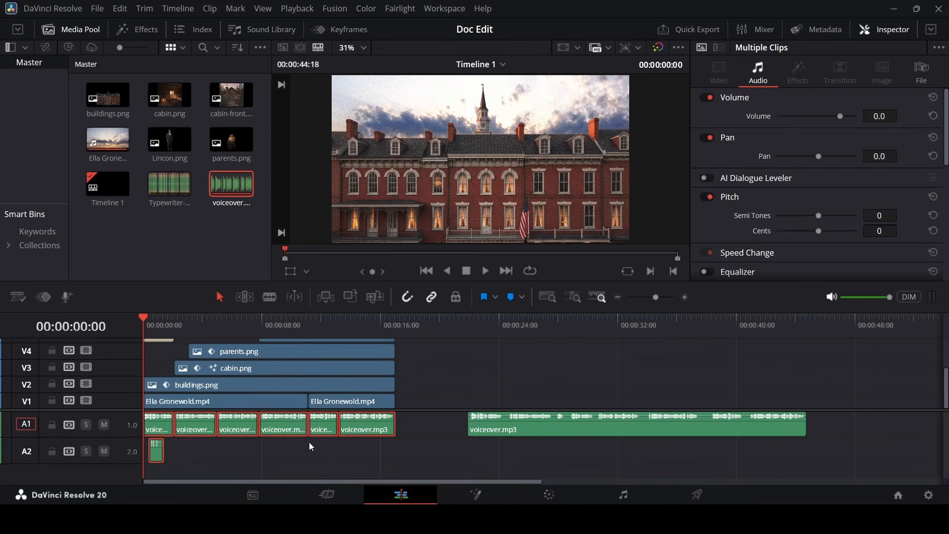
{"action": "left_click", "coordinate": [391, 452]}
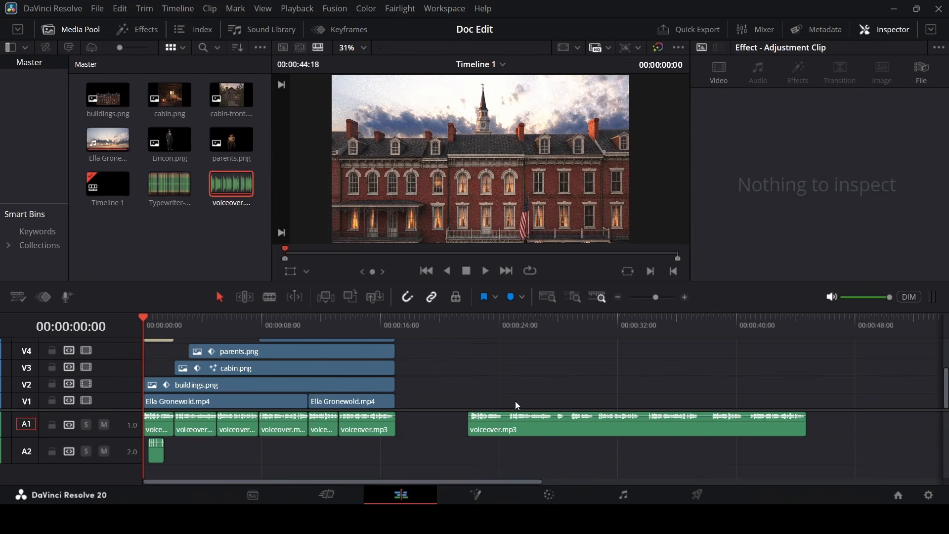
Split the full voiceover clip at 00:00:24:17 and slide the second part earlier to close the silent pause.
{"action": "left_click", "coordinate": [508, 336]}
{"action": "left_click", "coordinate": [533, 423]}
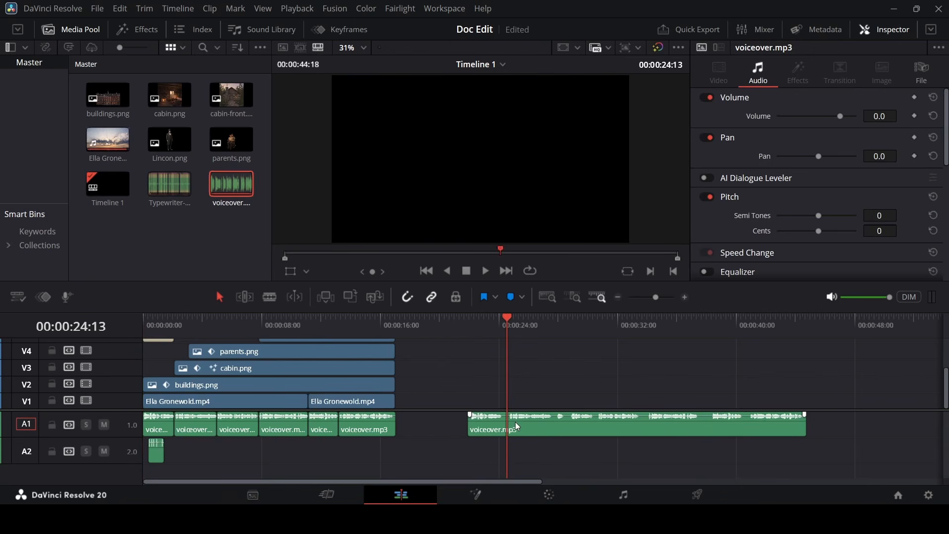
{"action": "left_click", "coordinate": [549, 433]}
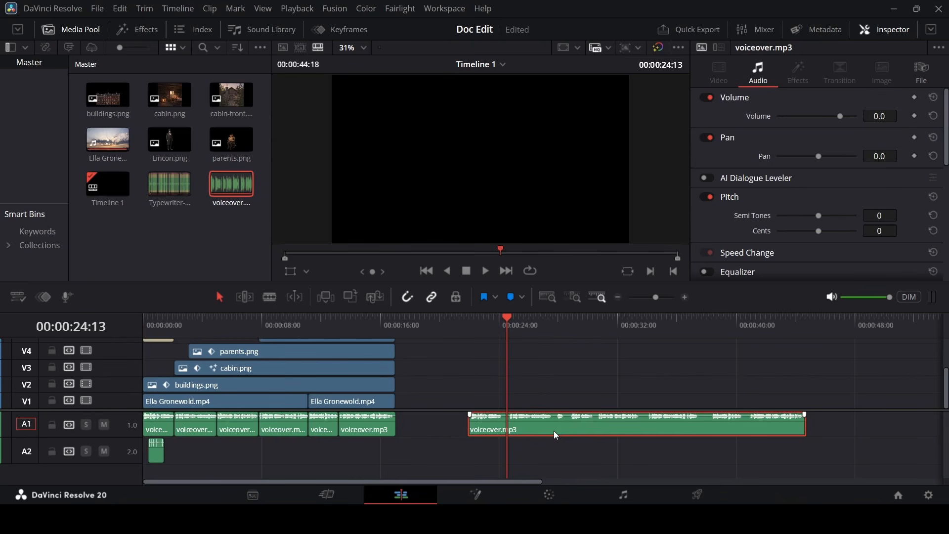
{"action": "scroll", "coordinate": [553, 431], "scroll_direction": "up", "scroll_amount": 5}
{"action": "left_click", "coordinate": [557, 325]}
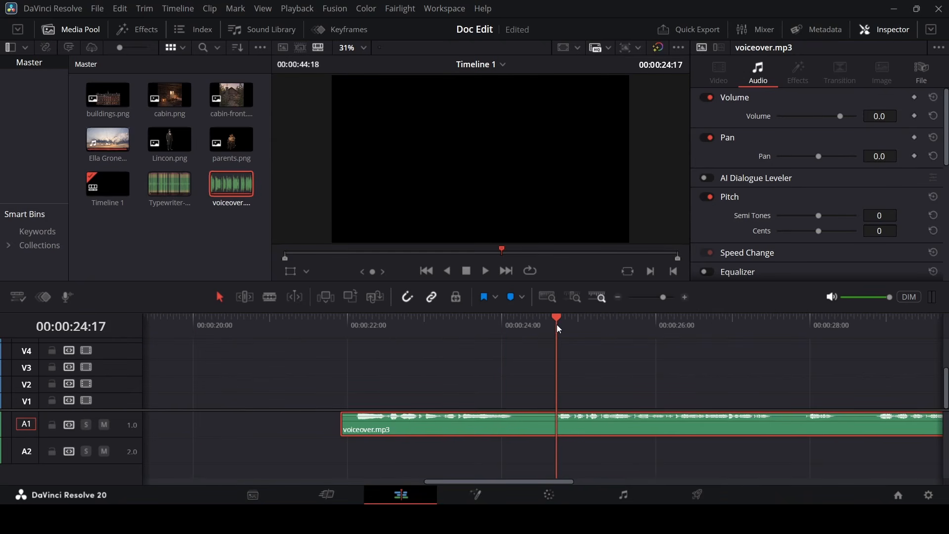
{"action": "key", "text": "ctrl+b"}
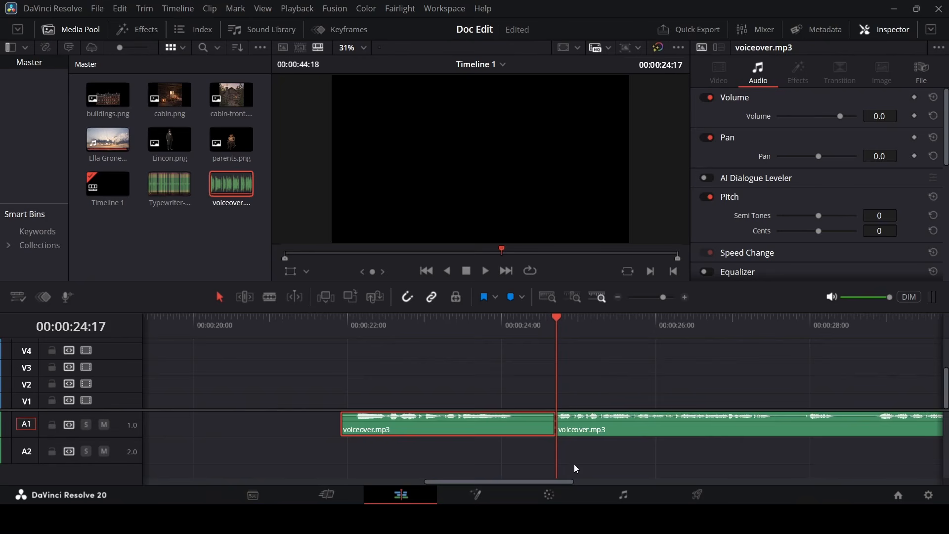
{"action": "left_click_drag", "start_coordinate": [586, 428], "coordinate": [552, 433]}
Split the voiceover at 00:00:27:10 and slide the remaining part earlier over the pause.
{"action": "left_click", "coordinate": [765, 323]}
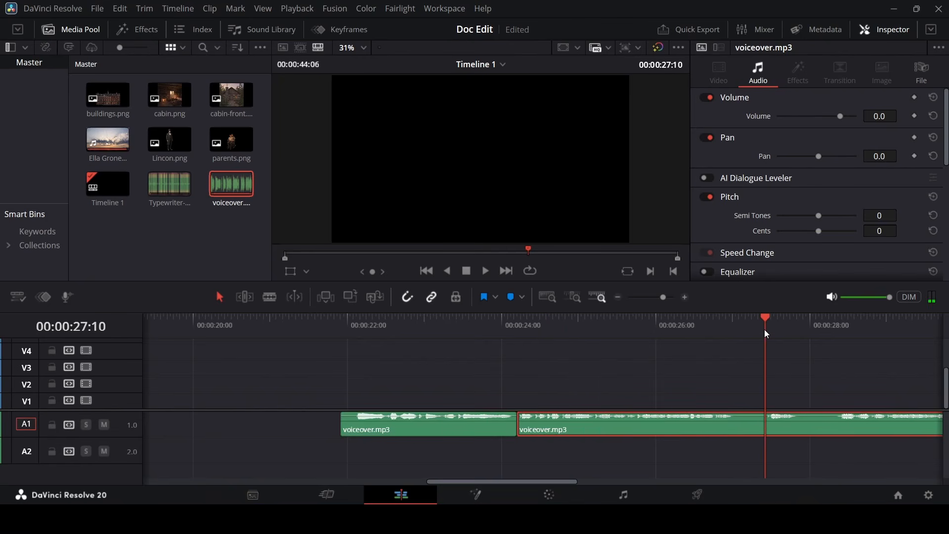
{"action": "key", "text": "ctrl+b"}
{"action": "left_click_drag", "start_coordinate": [797, 426], "coordinate": [769, 435]}
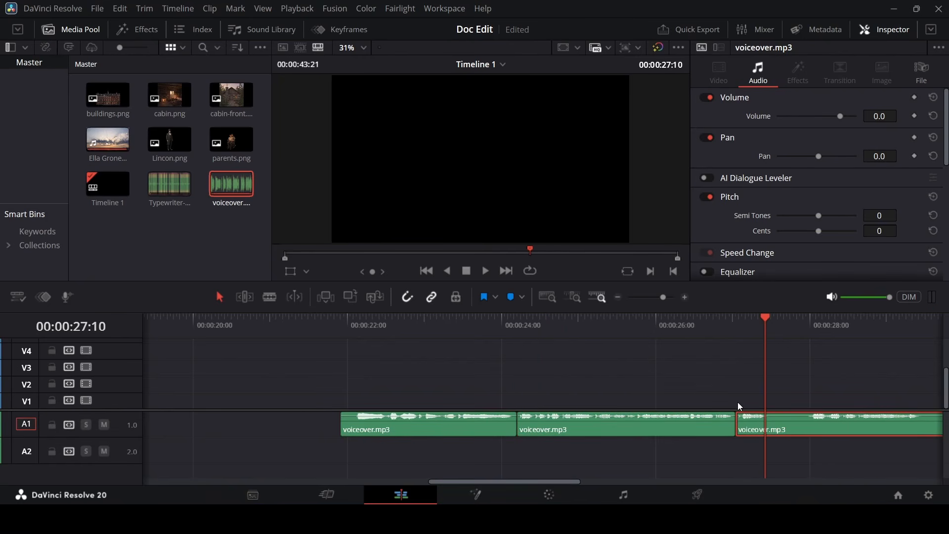
Delete the newly cut voiceover pieces from the empty area of track A1.
{"action": "left_click_drag", "start_coordinate": [425, 380], "coordinate": [824, 463]}
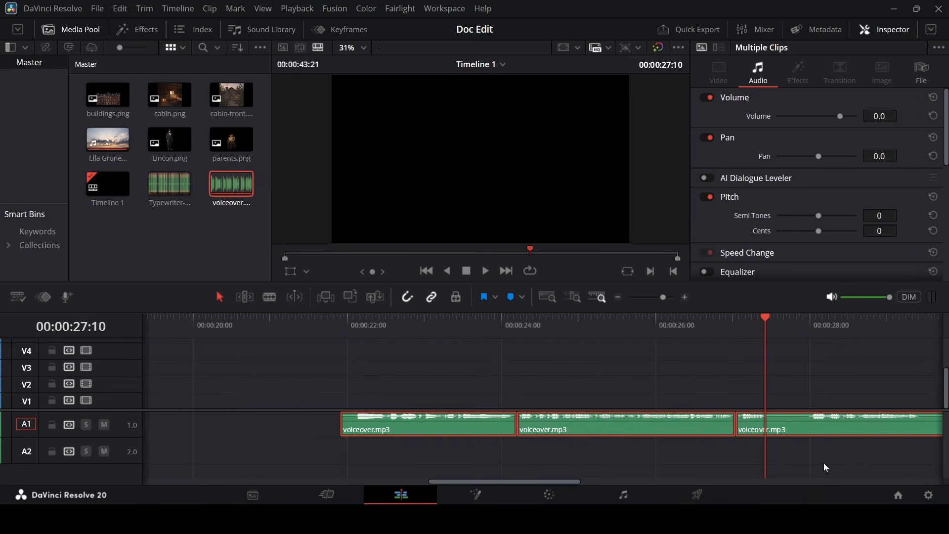
{"action": "key", "text": "Delete"}
{"action": "scroll", "coordinate": [444, 398], "scroll_direction": "down", "scroll_amount": 3}
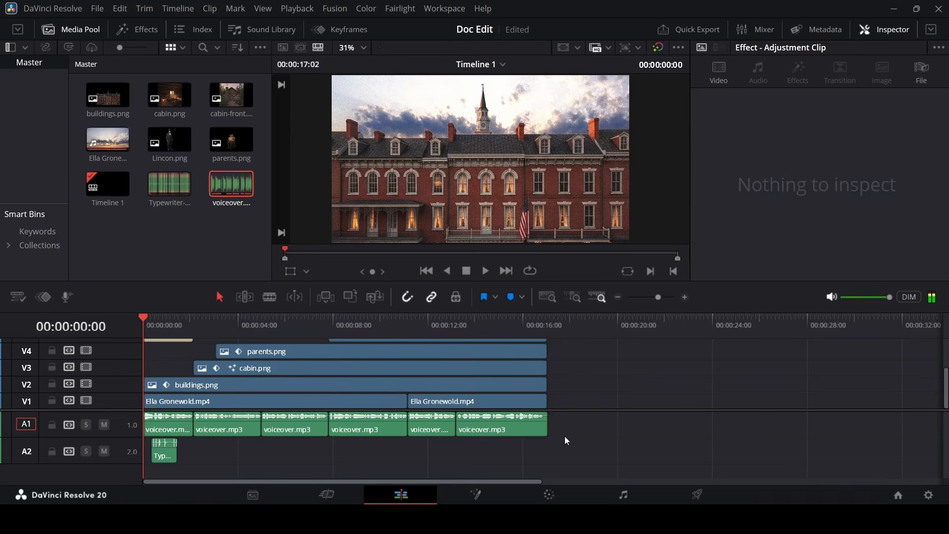
Copy the existing edited voiceover clips on A1 to start at about 00:00:19:20 and park the playhead at their beginning.
{"action": "left_click_drag", "start_coordinate": [247, 426], "coordinate": [166, 425]}
{"action": "left_click_drag", "start_coordinate": [179, 426], "coordinate": [651, 425], "text": "alt"}
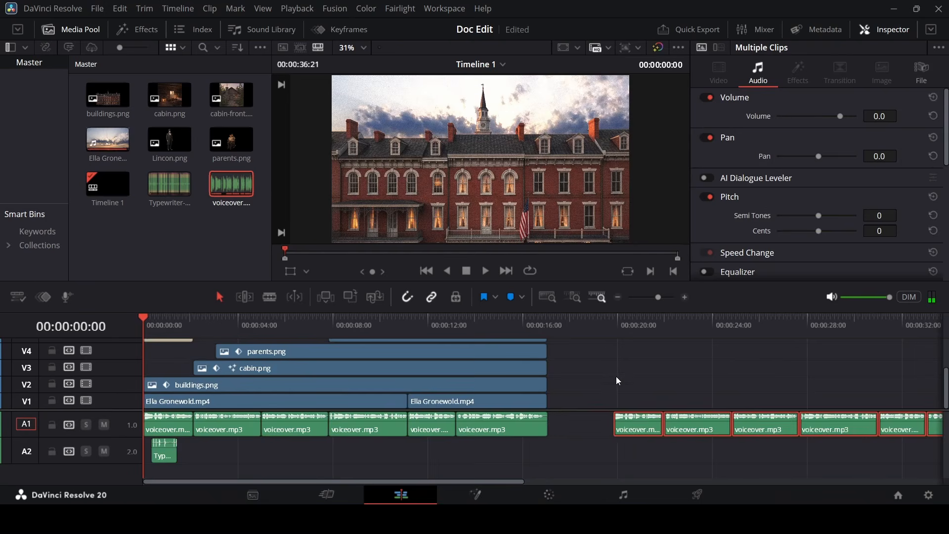
{"action": "left_click", "coordinate": [616, 377]}
{"action": "left_click", "coordinate": [617, 327]}
{"action": "scroll", "coordinate": [624, 367], "scroll_direction": "down", "scroll_amount": 6}
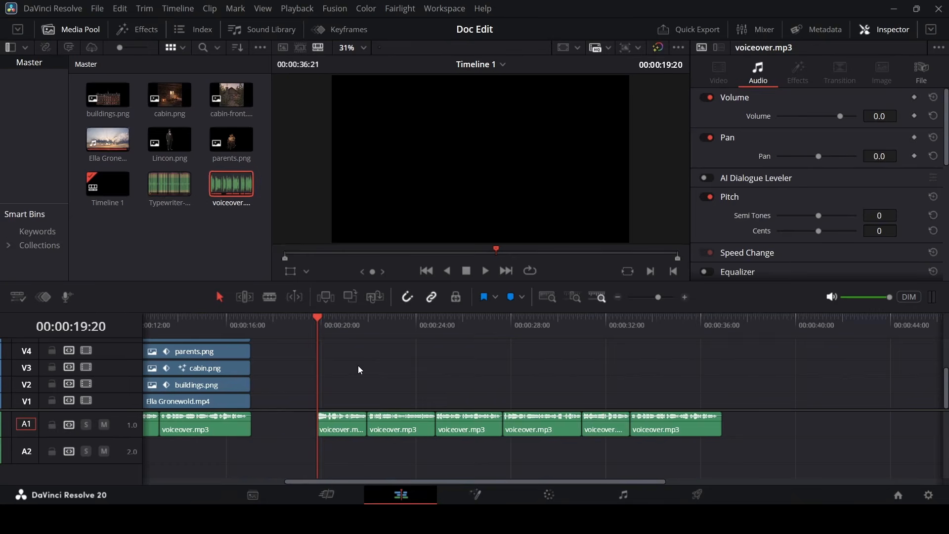
Place the sunset sky video on V1, aligned with the start of the copied voiceover at 00:00:19:20.
{"action": "left_click", "coordinate": [108, 145]}
{"action": "left_click_drag", "start_coordinate": [108, 146], "coordinate": [343, 408]}
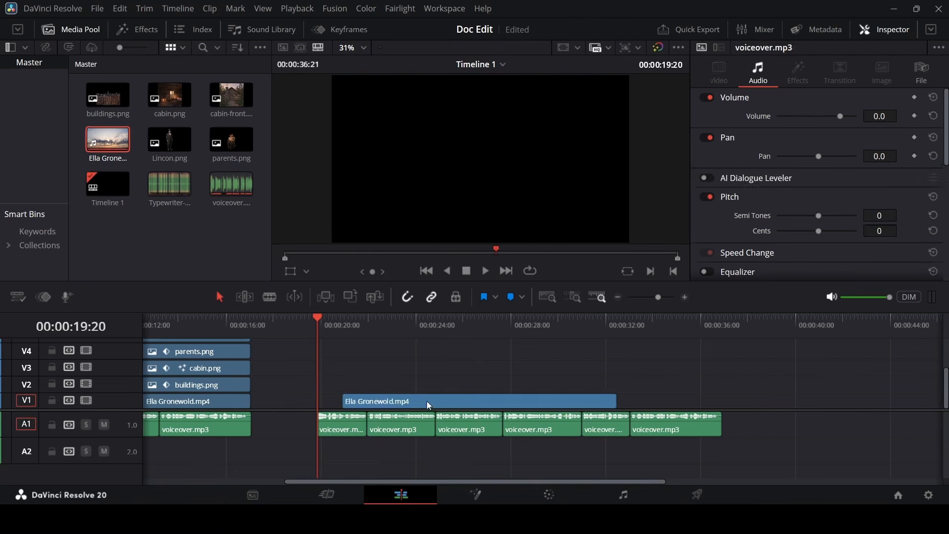
{"action": "left_click_drag", "start_coordinate": [426, 401], "coordinate": [403, 403]}
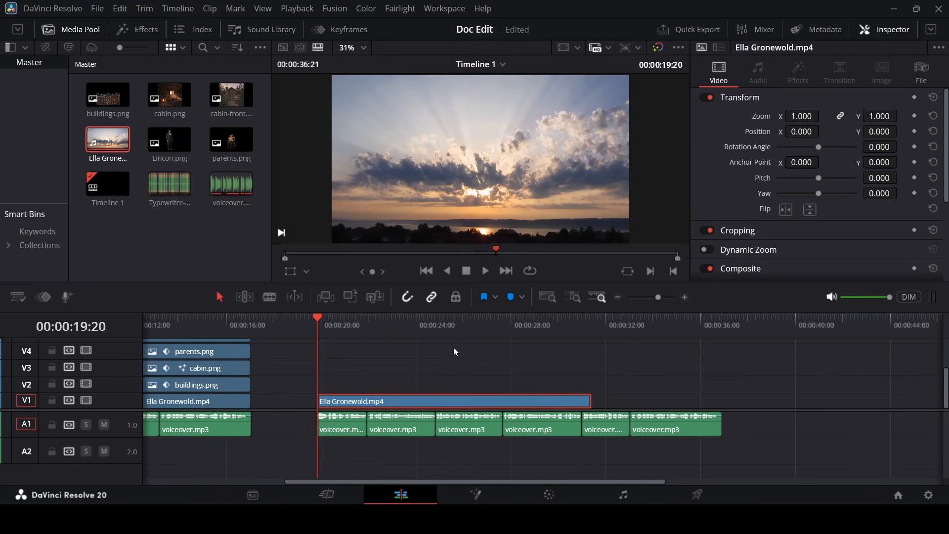
Duplicate the sky video directly behind the first one on V1 and trim the copy to the end of the voiceover.
{"action": "left_click_drag", "start_coordinate": [587, 399], "coordinate": [594, 401]}
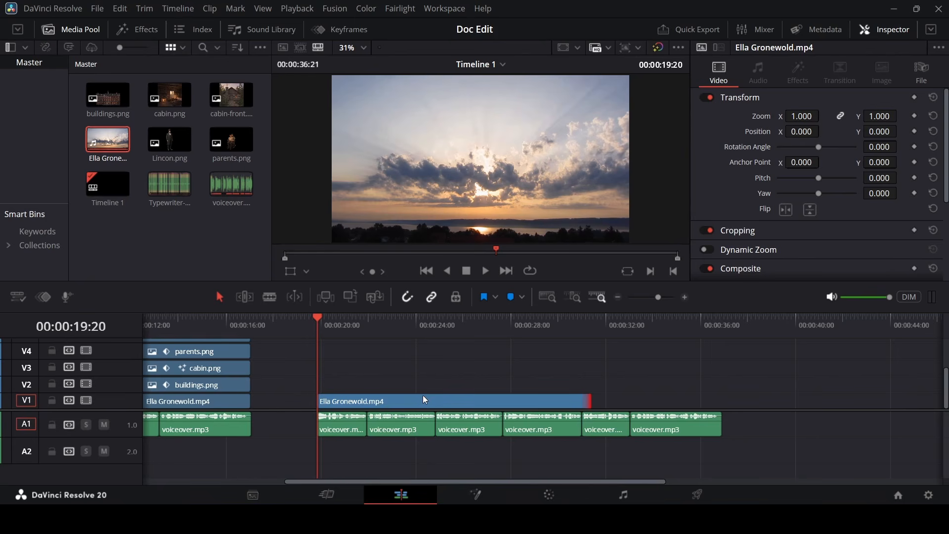
{"action": "left_click", "coordinate": [380, 398]}
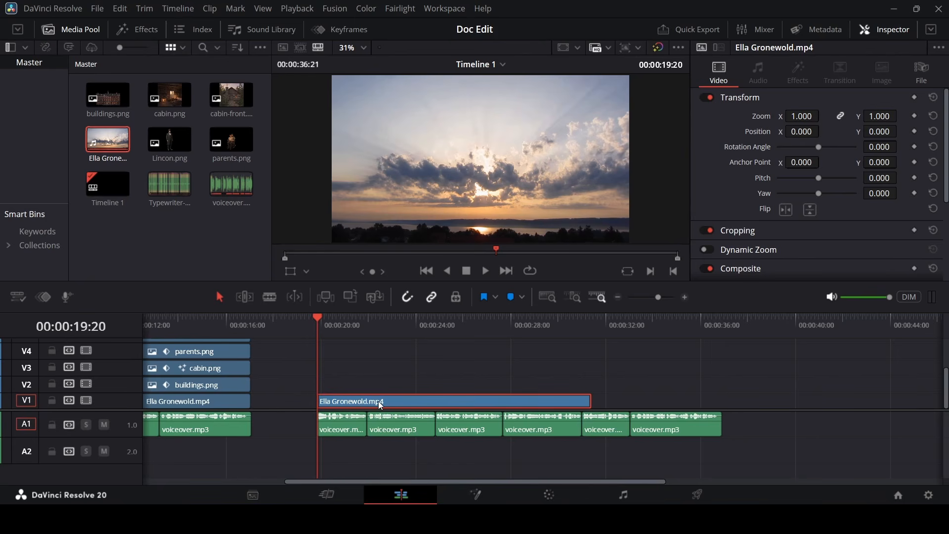
{"action": "left_click_drag", "start_coordinate": [379, 402], "coordinate": [687, 406]}
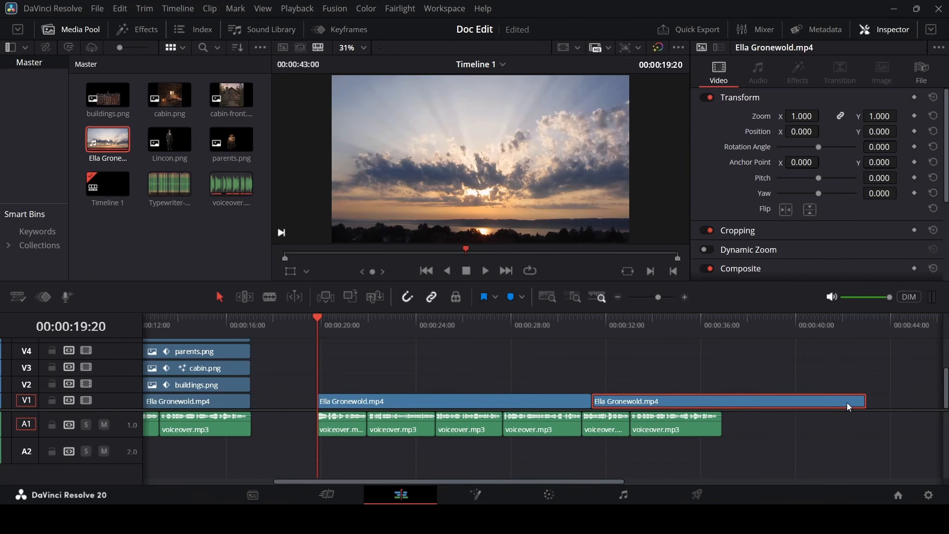
{"action": "left_click_drag", "start_coordinate": [864, 402], "coordinate": [712, 400]}
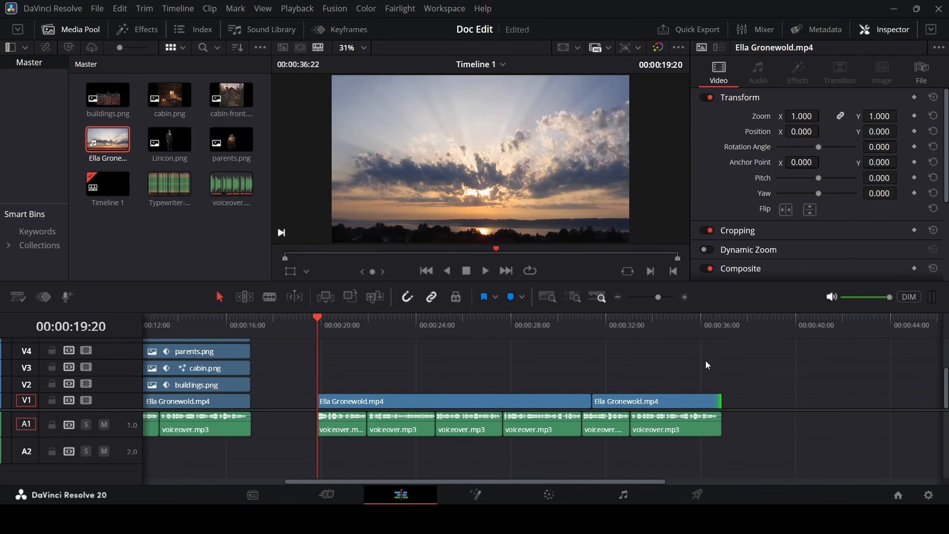
{"action": "left_click_drag", "start_coordinate": [568, 332], "coordinate": [780, 381]}
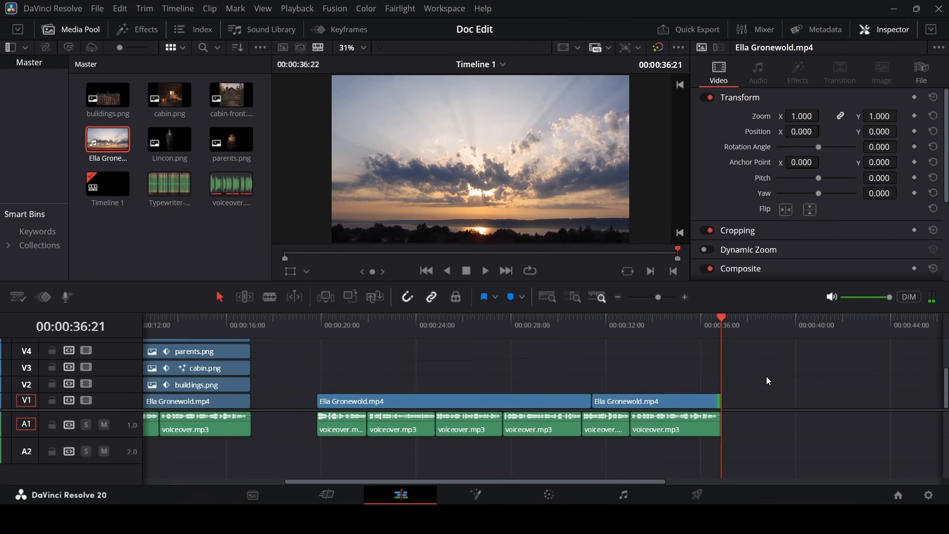
{"action": "left_click", "coordinate": [583, 342]}
{"action": "key", "text": "space"}
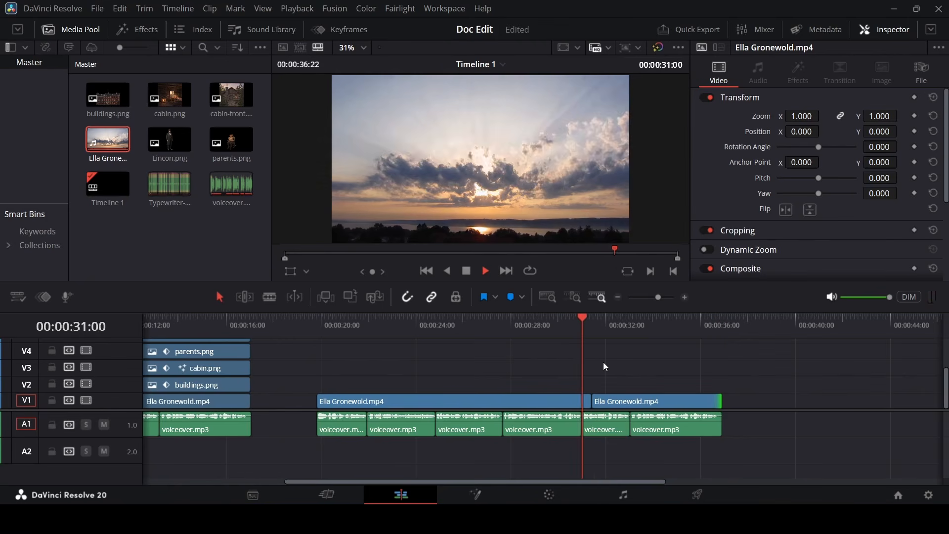
{"action": "key", "text": "space"}
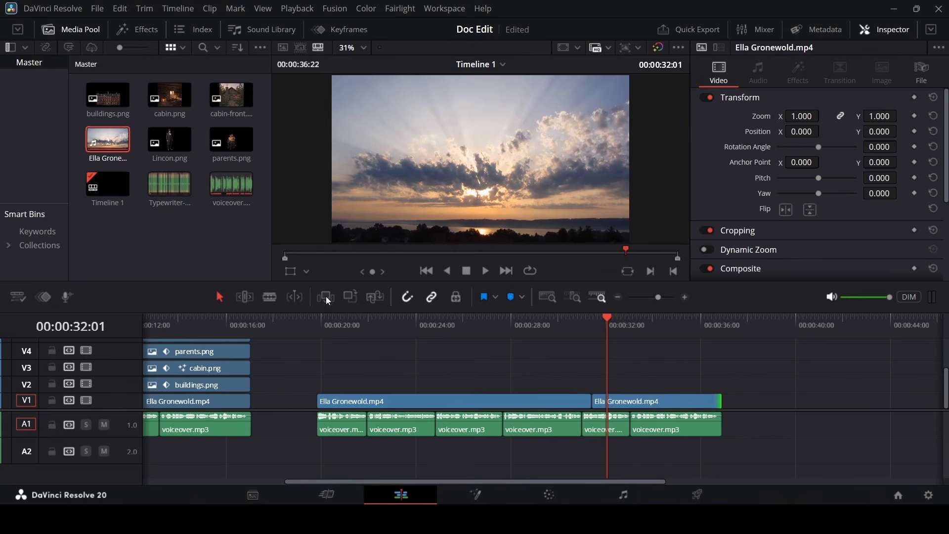
Add buildings.png on V2 from 00:00:19:20 to the end of the voiceover and set its zoom to 1.830.
{"action": "left_click_drag", "start_coordinate": [324, 331], "coordinate": [319, 331]}
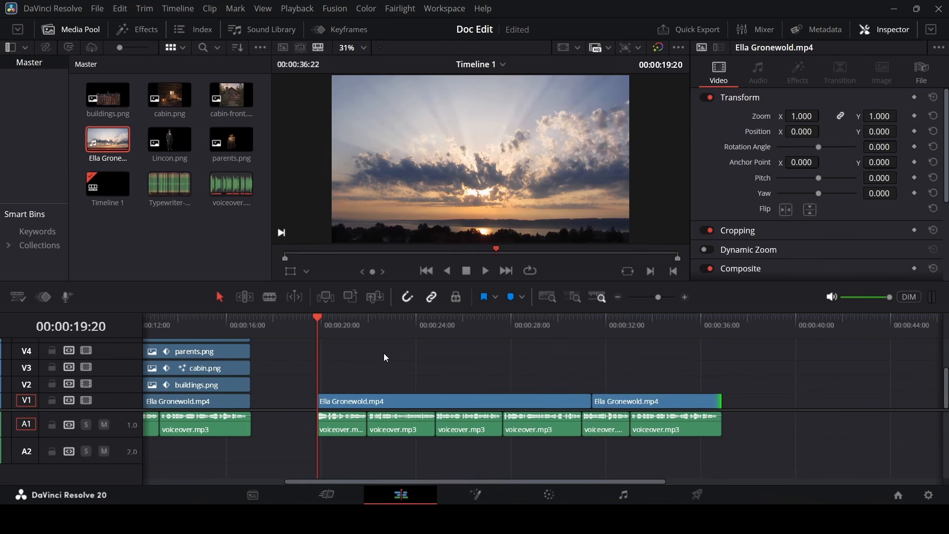
{"action": "left_click_drag", "start_coordinate": [119, 110], "coordinate": [361, 387]}
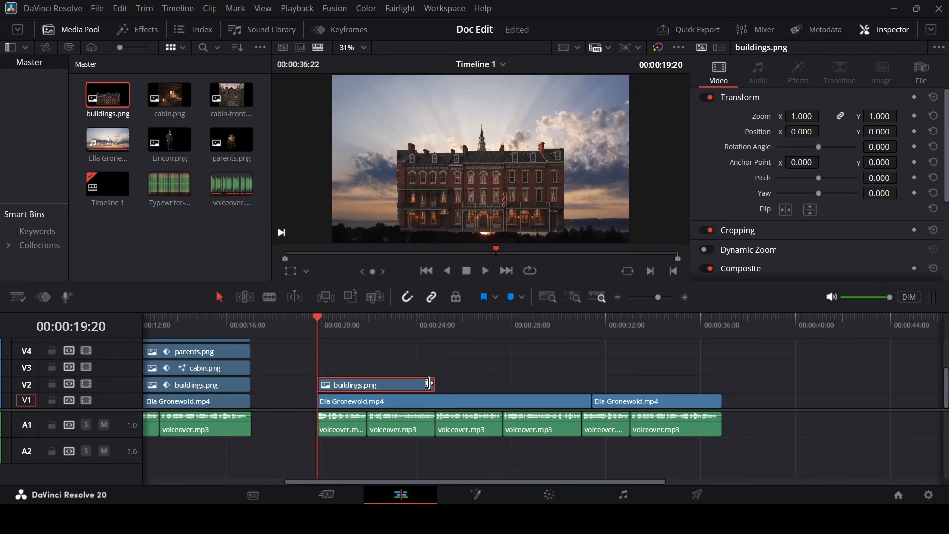
{"action": "left_click_drag", "start_coordinate": [429, 384], "coordinate": [720, 384]}
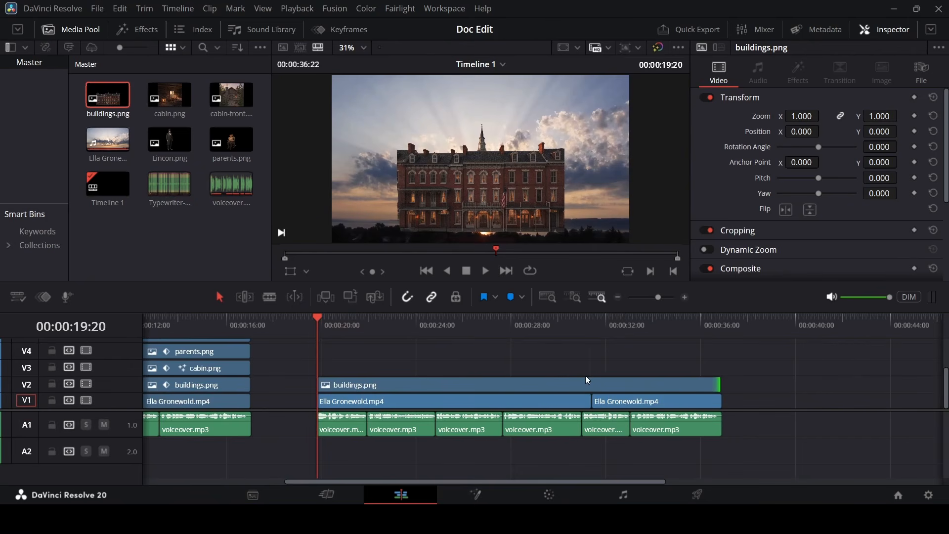
{"action": "left_click", "coordinate": [476, 386]}
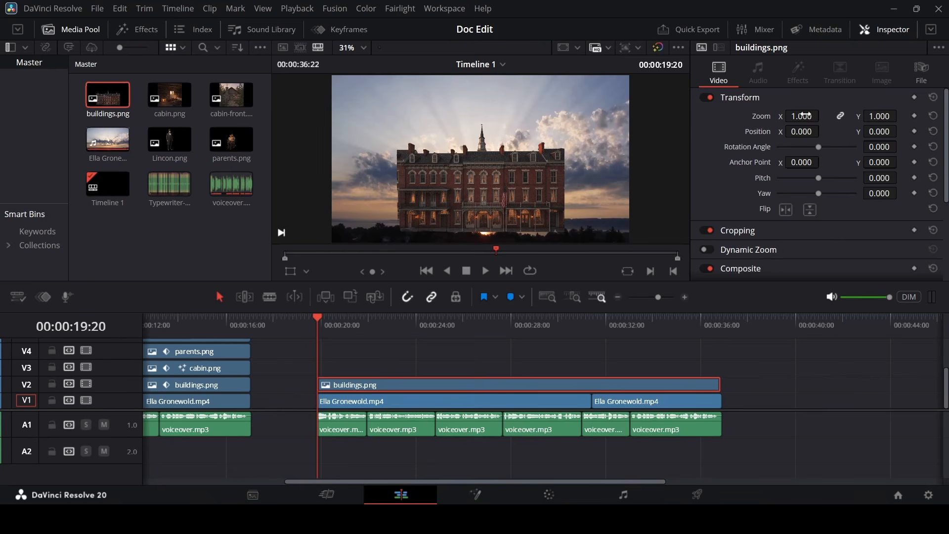
{"action": "left_click_drag", "start_coordinate": [806, 115], "coordinate": [823, 115]}
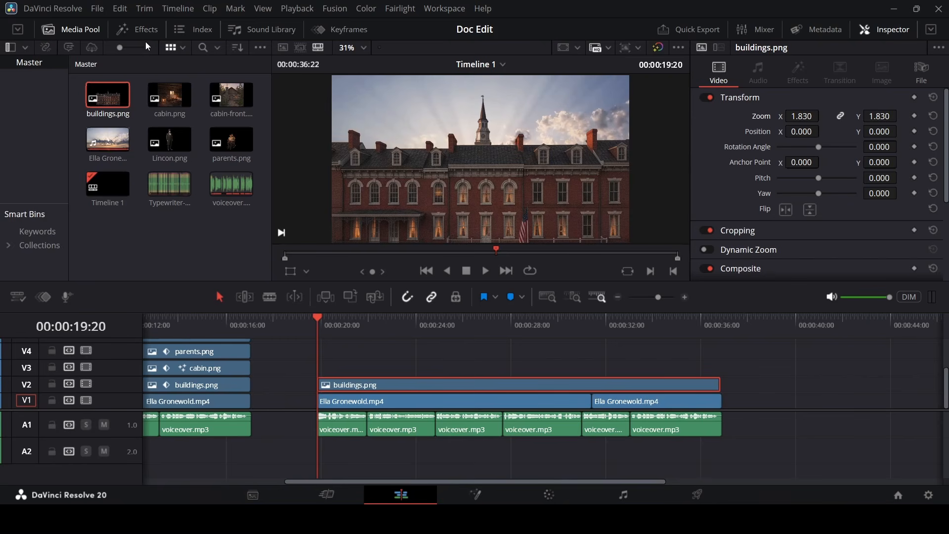
Add a Text+ title on V3 above the start of buildings.png with the text "FEB 12th 1809".
{"action": "left_click", "coordinate": [137, 29]}
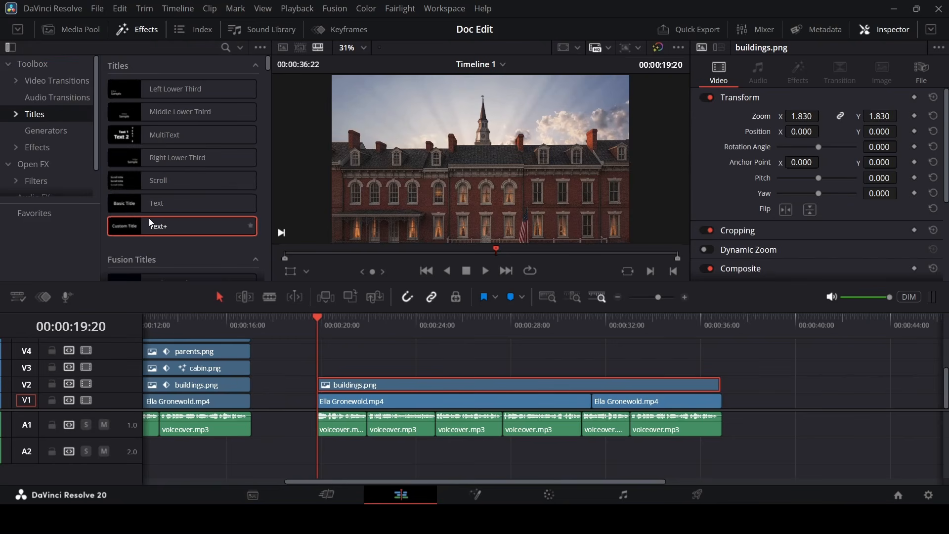
{"action": "left_click_drag", "start_coordinate": [149, 220], "coordinate": [317, 366]}
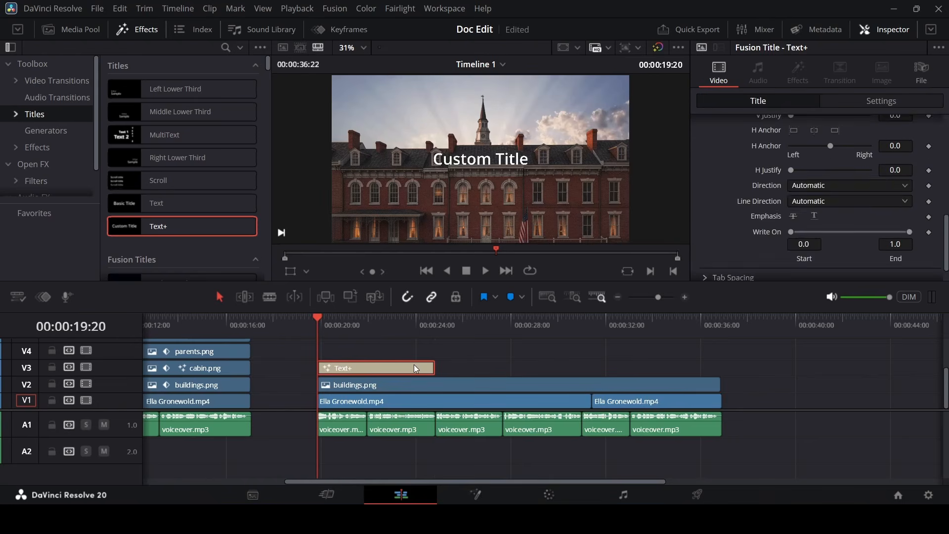
{"action": "scroll", "coordinate": [808, 186], "scroll_direction": "up", "scroll_amount": 5}
{"action": "scroll", "coordinate": [628, 322], "scroll_direction": "up", "scroll_amount": 5}
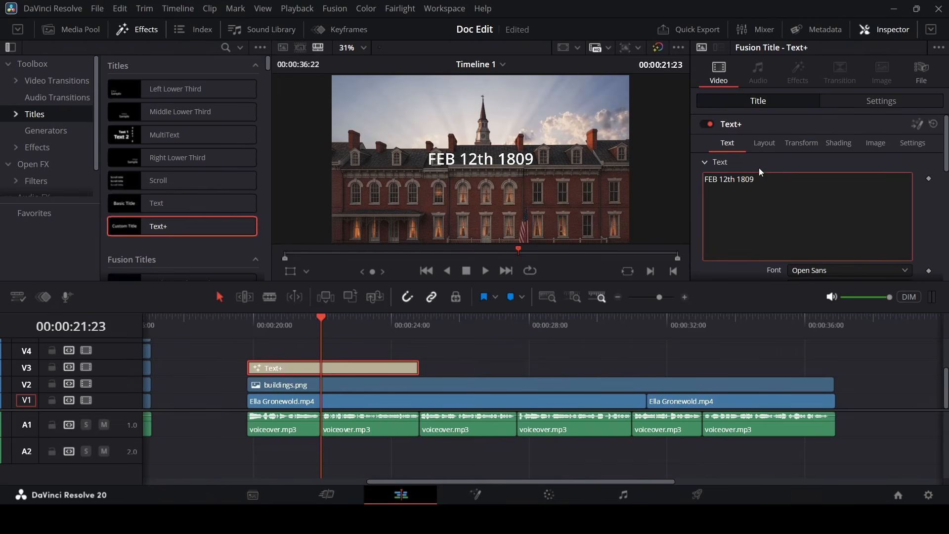
{"action": "left_click_drag", "start_coordinate": [759, 179], "coordinate": [681, 181]}
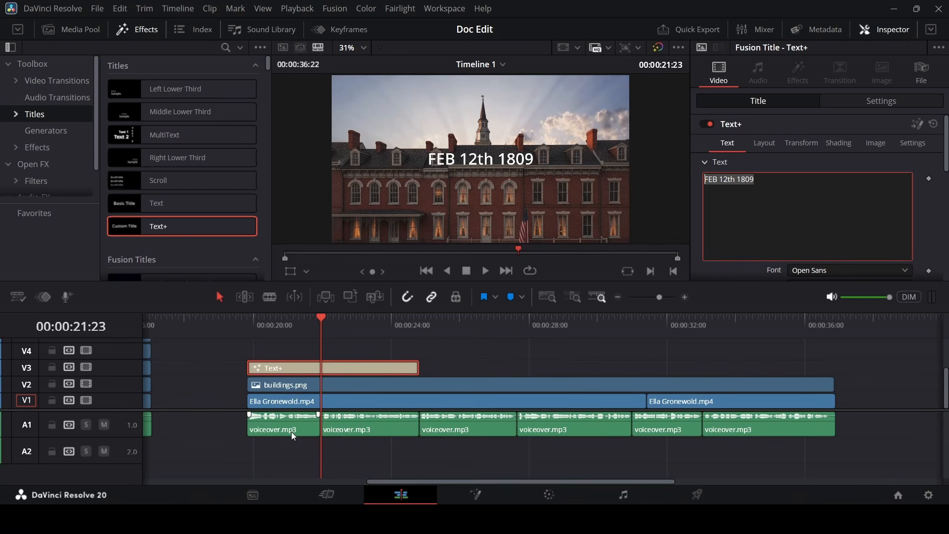
Set the date title's font to Quentin and its size to 0.12.
{"action": "scroll", "coordinate": [818, 207], "scroll_direction": "down", "scroll_amount": 3}
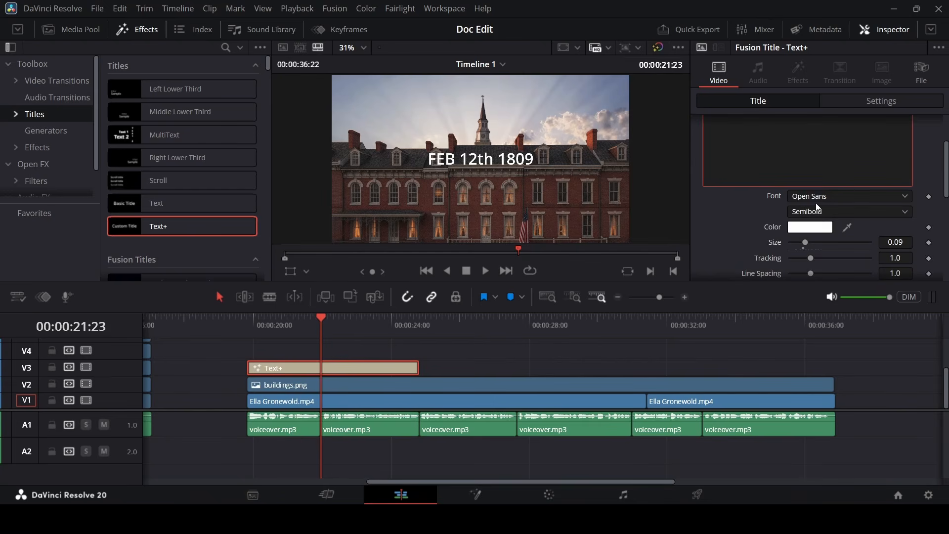
{"action": "left_click", "coordinate": [820, 197]}
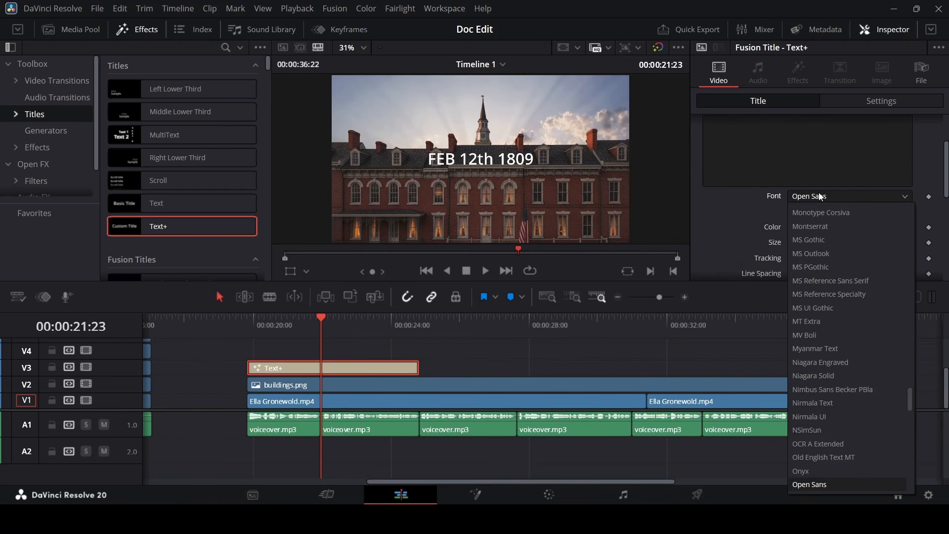
{"action": "key", "text": "q"}
{"action": "key", "text": "Return"}
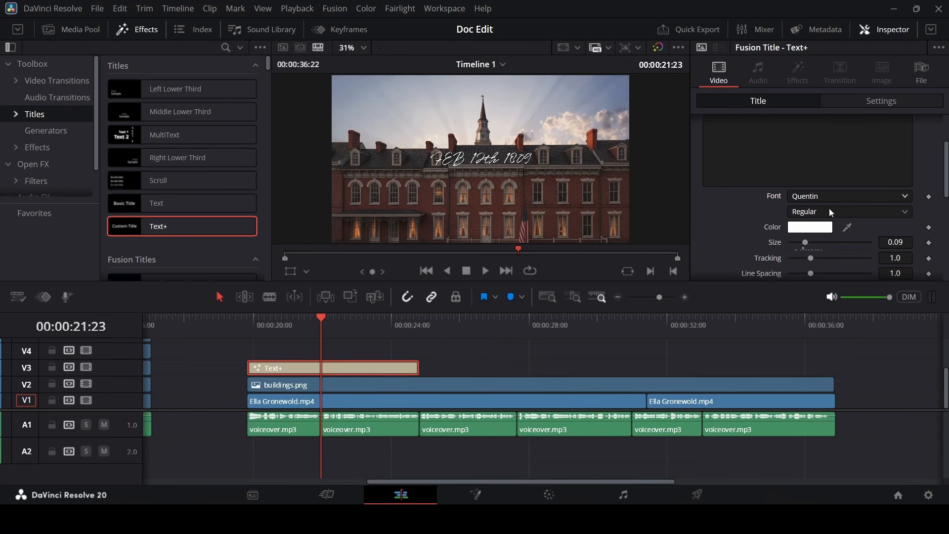
{"action": "left_click", "coordinate": [904, 245]}
{"action": "key", "text": "BackSpace"}
{"action": "key", "text": "BackSpace"}
{"action": "type", "text": "12"}
{"action": "key", "text": "Tab"}
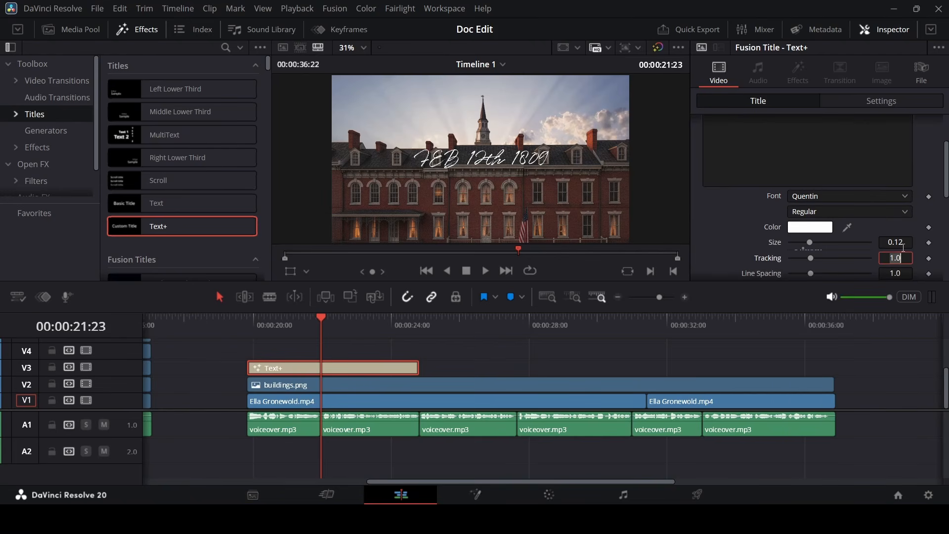
Keyframe the date title's Write On end from 0.0 at 00:00:19:20 to 1.0 at 00:00:20:18 and play the animation.
{"action": "scroll", "coordinate": [867, 215], "scroll_direction": "down", "scroll_amount": 5}
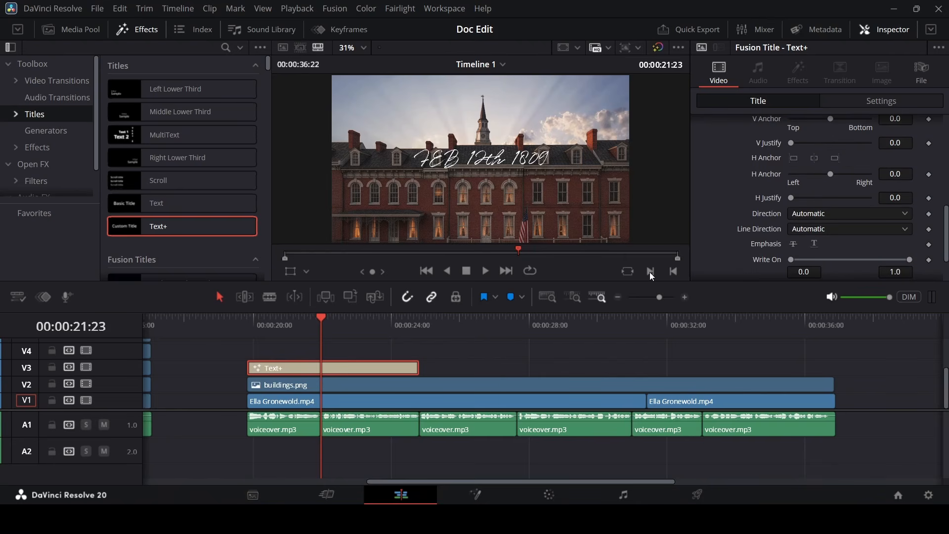
{"action": "left_click_drag", "start_coordinate": [287, 330], "coordinate": [280, 341]}
{"action": "scroll", "coordinate": [821, 239], "scroll_direction": "down", "scroll_amount": 2}
{"action": "left_click", "coordinate": [929, 205]}
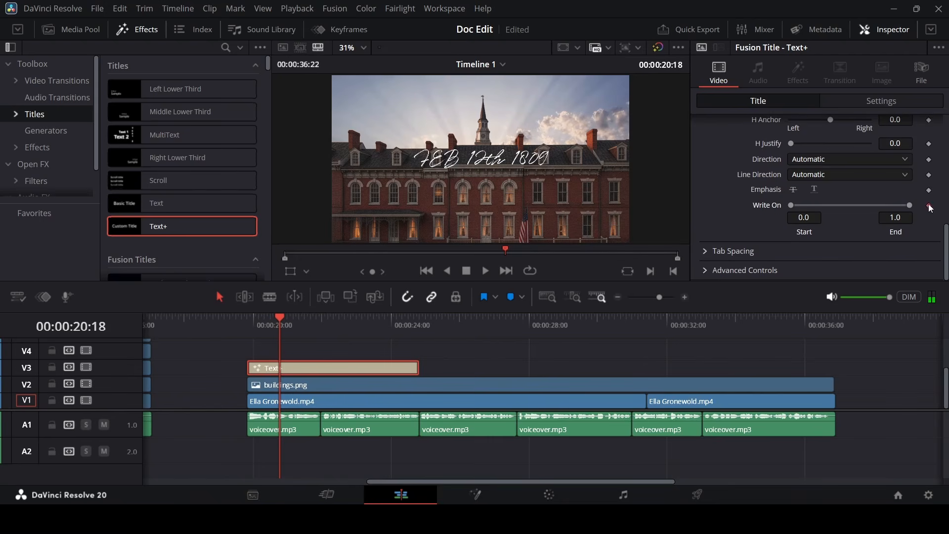
{"action": "left_click", "coordinate": [250, 325]}
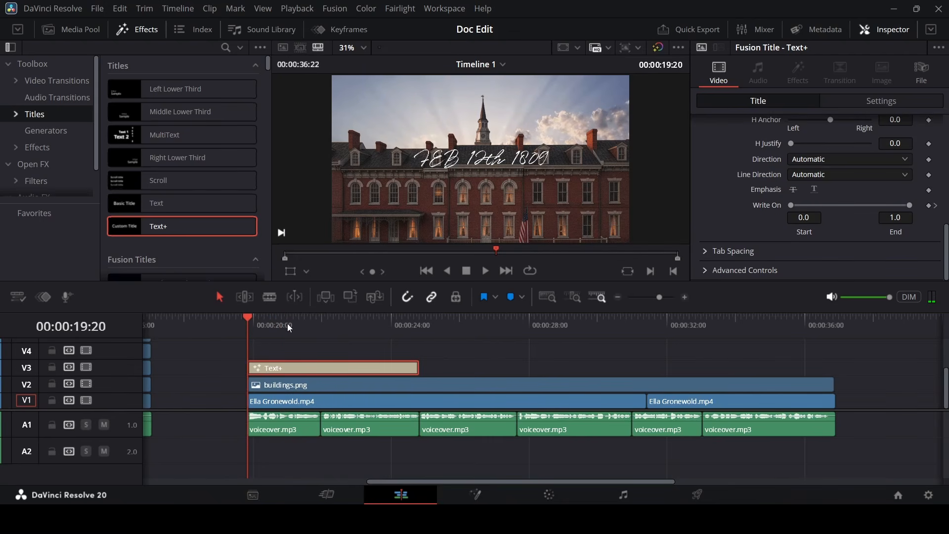
{"action": "left_click_drag", "start_coordinate": [913, 207], "coordinate": [792, 206]}
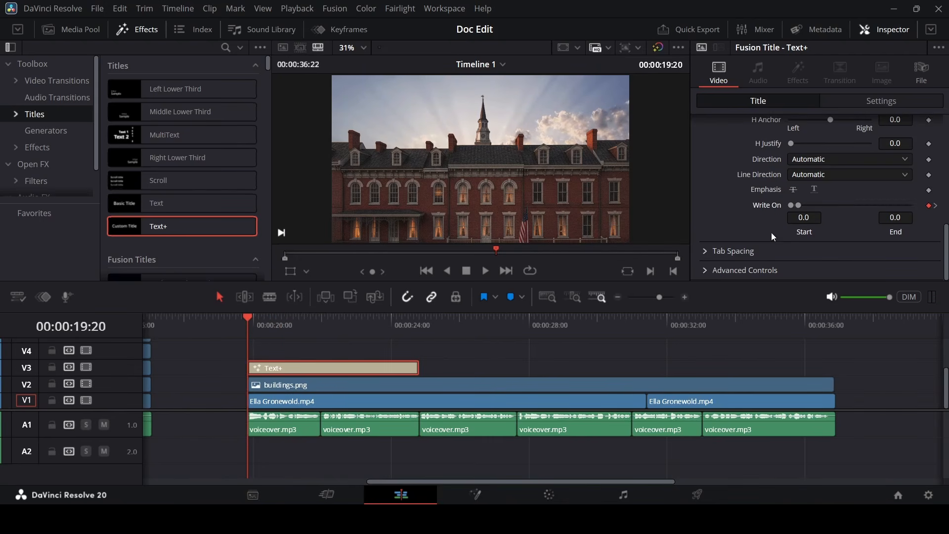
{"action": "key", "text": "space"}
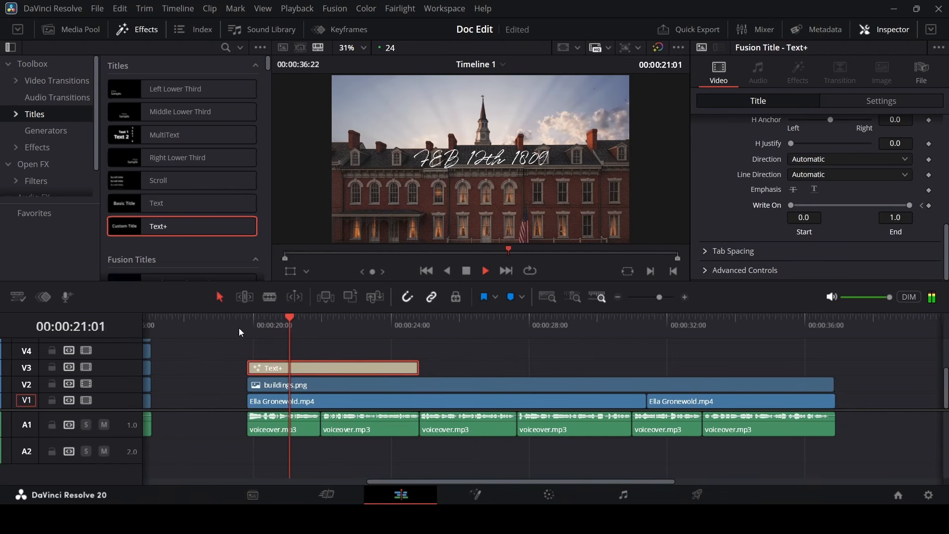
Trim the date title's end to the first voiceover cut at 00:00:21:23 and play past the cut.
{"action": "left_click_drag", "start_coordinate": [313, 336], "coordinate": [320, 336]}
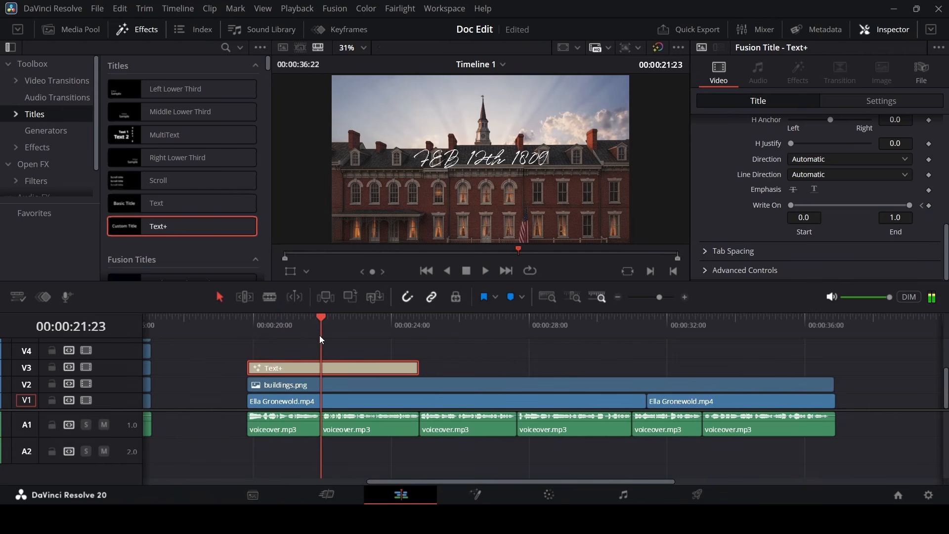
{"action": "scroll", "coordinate": [422, 380], "scroll_direction": "up", "scroll_amount": 3}
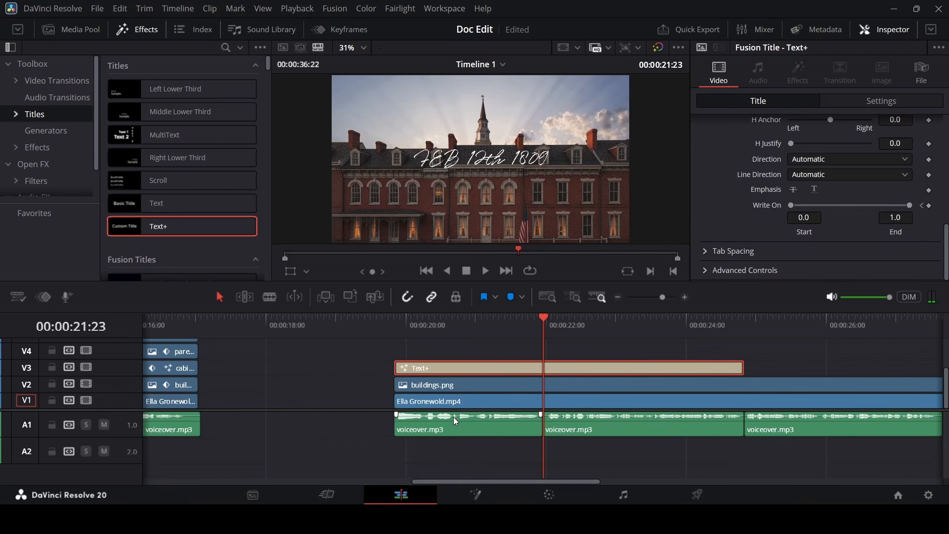
{"action": "left_click_drag", "start_coordinate": [743, 367], "coordinate": [537, 367]}
{"action": "key", "text": "space"}
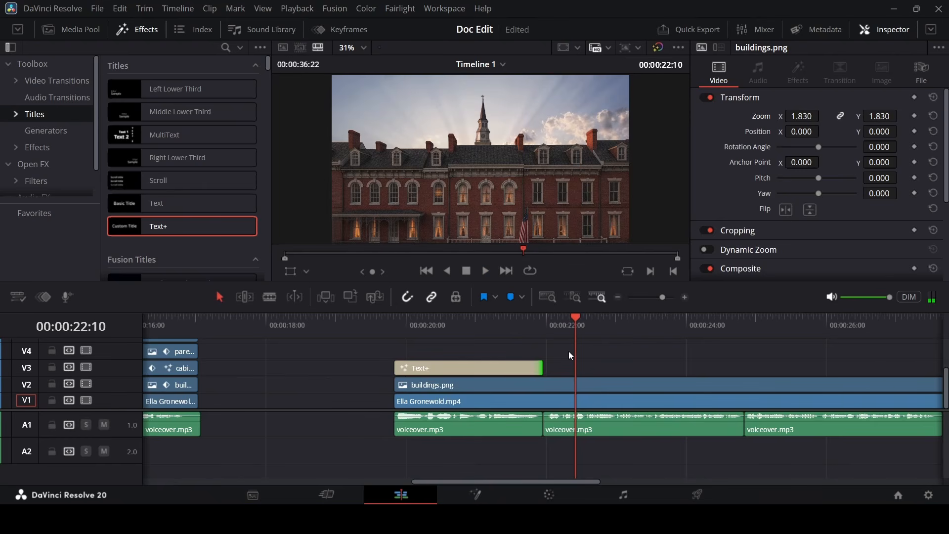
{"action": "scroll", "coordinate": [569, 351], "scroll_direction": "down", "scroll_amount": 3}
{"action": "scroll", "coordinate": [564, 358], "scroll_direction": "up", "scroll_amount": 2}
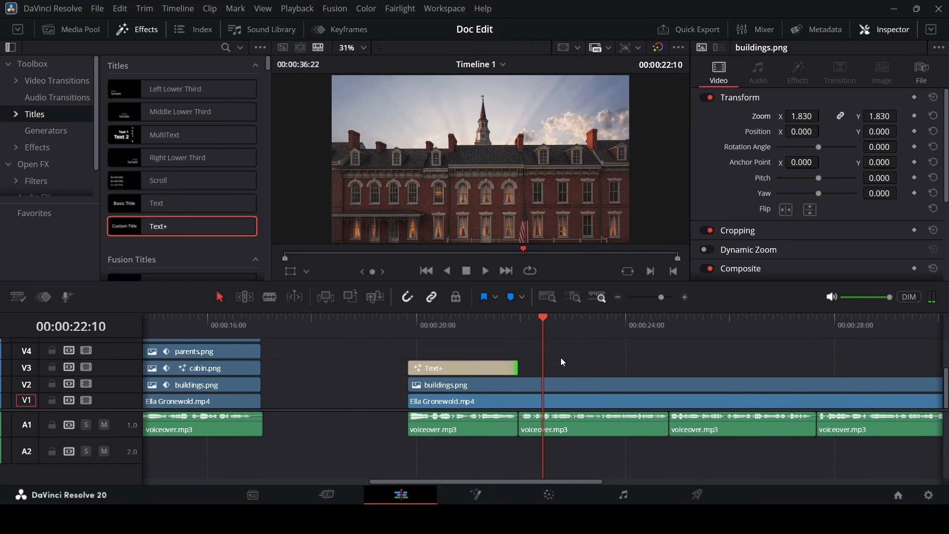
Place cabin.png on V3 directly after the date title and extend it to the end of buildings.png.
{"action": "scroll", "coordinate": [561, 357], "scroll_direction": "right", "scroll_amount": 3}
{"action": "left_click", "coordinate": [76, 38]}
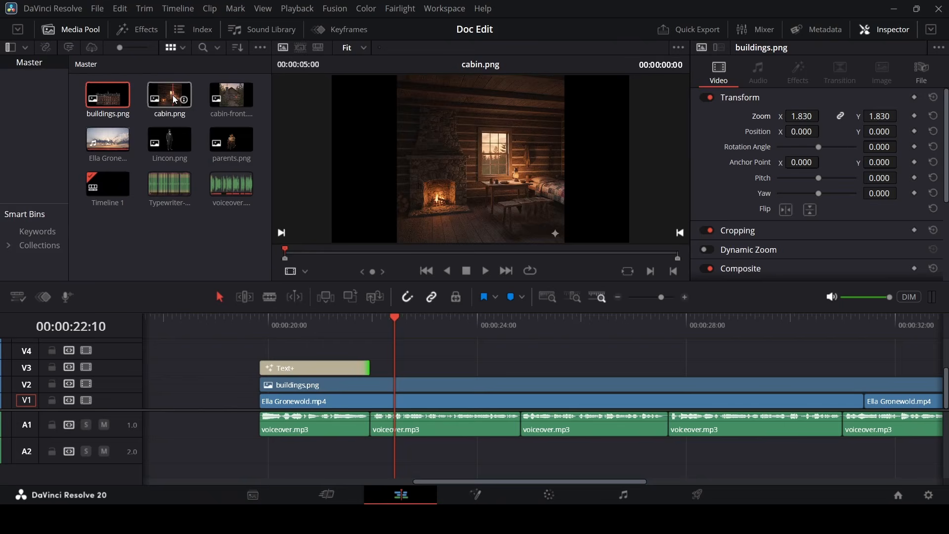
{"action": "left_click_drag", "start_coordinate": [174, 99], "coordinate": [402, 367]}
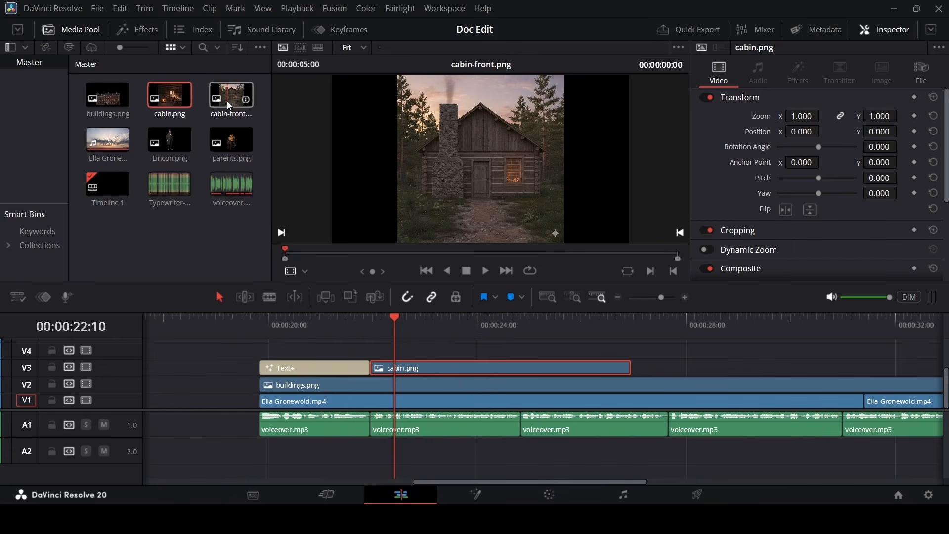
{"action": "scroll", "coordinate": [484, 366], "scroll_direction": "down", "scroll_amount": 1}
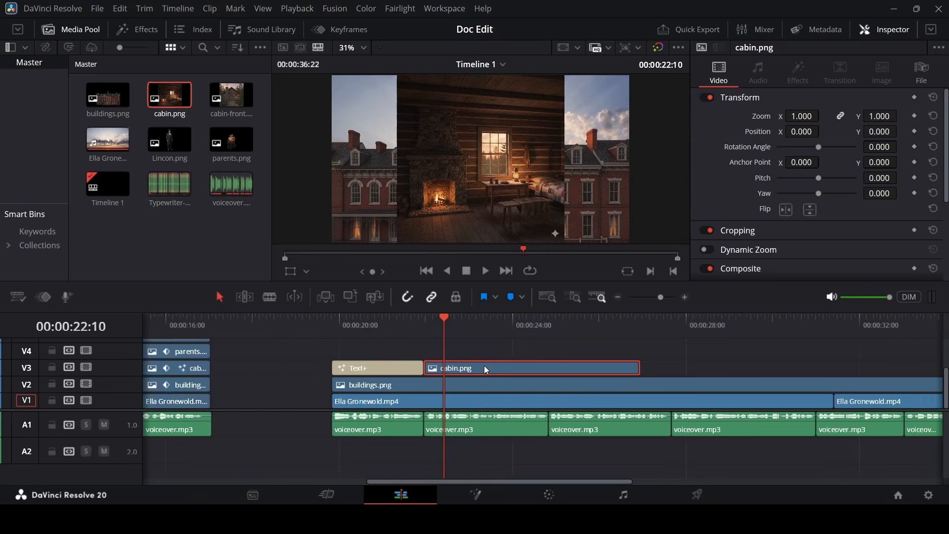
{"action": "scroll", "coordinate": [495, 366], "scroll_direction": "right", "scroll_amount": 3}
{"action": "left_click_drag", "start_coordinate": [419, 366], "coordinate": [849, 367]}
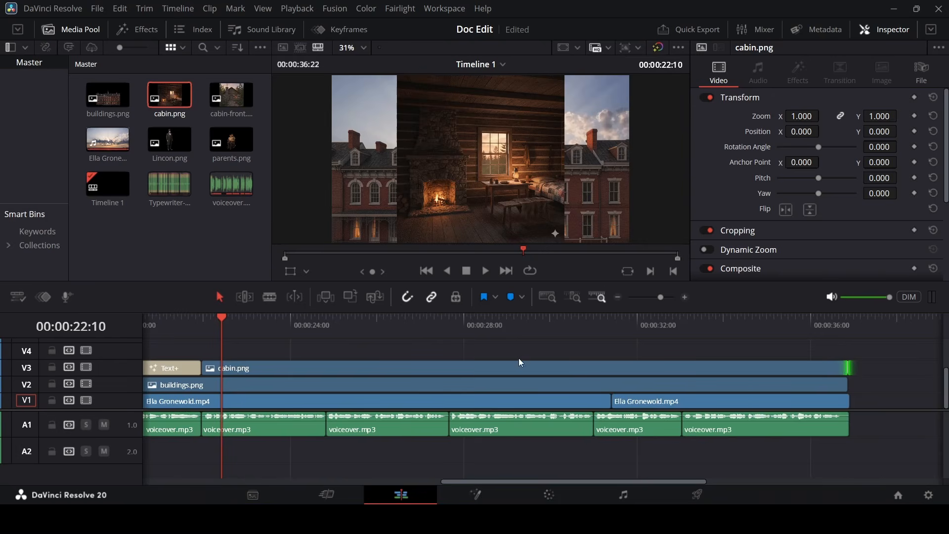
Set the zoom of the cabin.png clip on V3 to 1.800 so it fills the frame.
{"action": "scroll", "coordinate": [518, 358], "scroll_direction": "left", "scroll_amount": 1}
{"action": "left_click", "coordinate": [373, 327]}
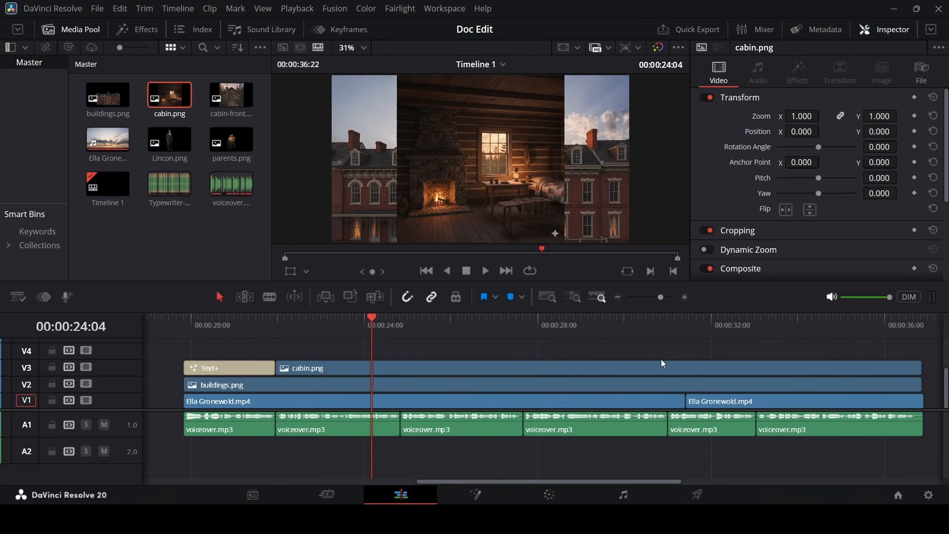
{"action": "left_click", "coordinate": [894, 329]}
{"action": "left_click", "coordinate": [830, 367]}
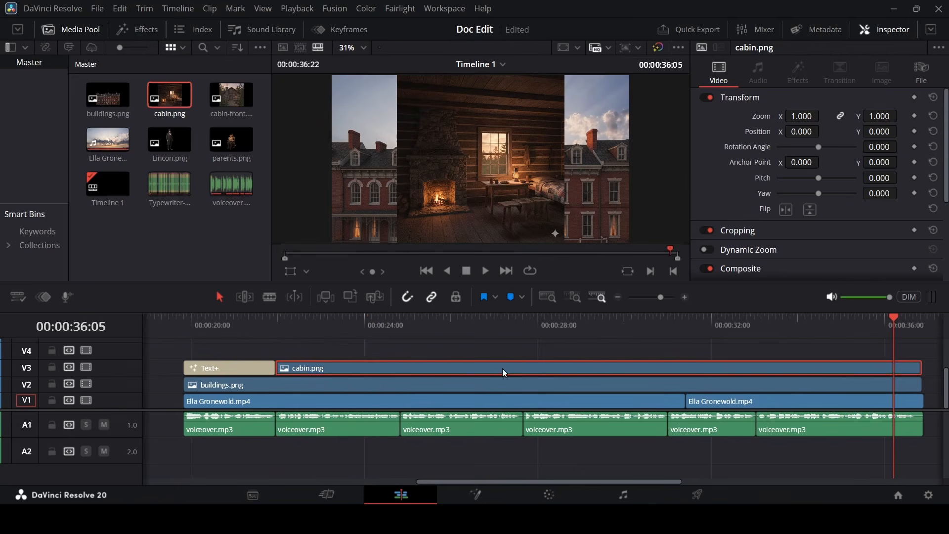
{"action": "left_click_drag", "start_coordinate": [802, 117], "coordinate": [836, 116]}
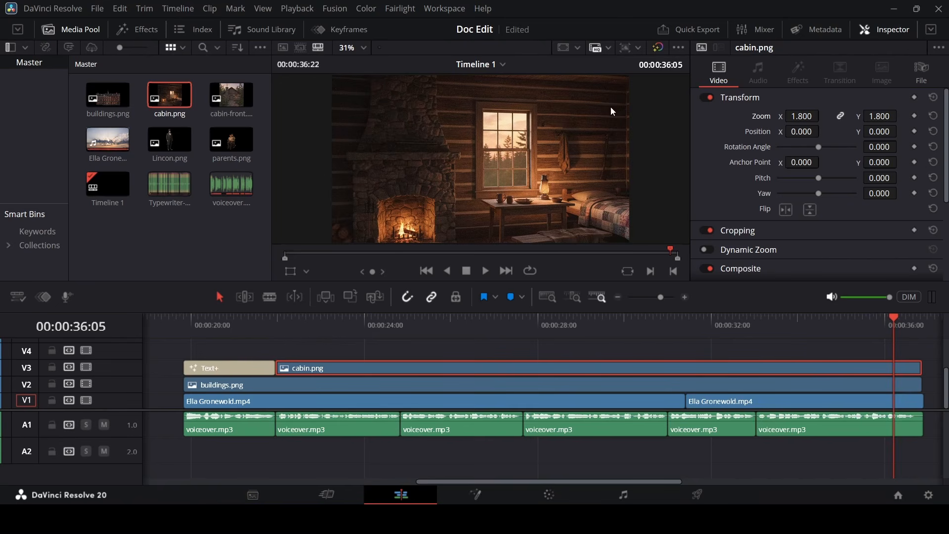
Extend cabin.png and buildings.png together to the end of the sky video at 00:00:36:22.
{"action": "left_click_drag", "start_coordinate": [914, 332], "coordinate": [906, 338]}
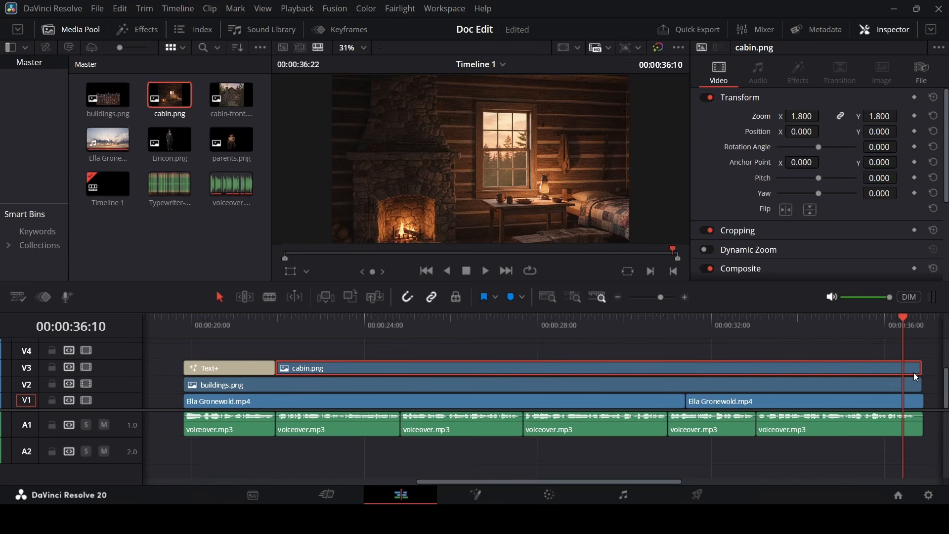
{"action": "left_click", "coordinate": [915, 330]}
{"action": "scroll", "coordinate": [876, 365], "scroll_direction": "right", "scroll_amount": 2}
{"action": "left_click", "coordinate": [848, 328]}
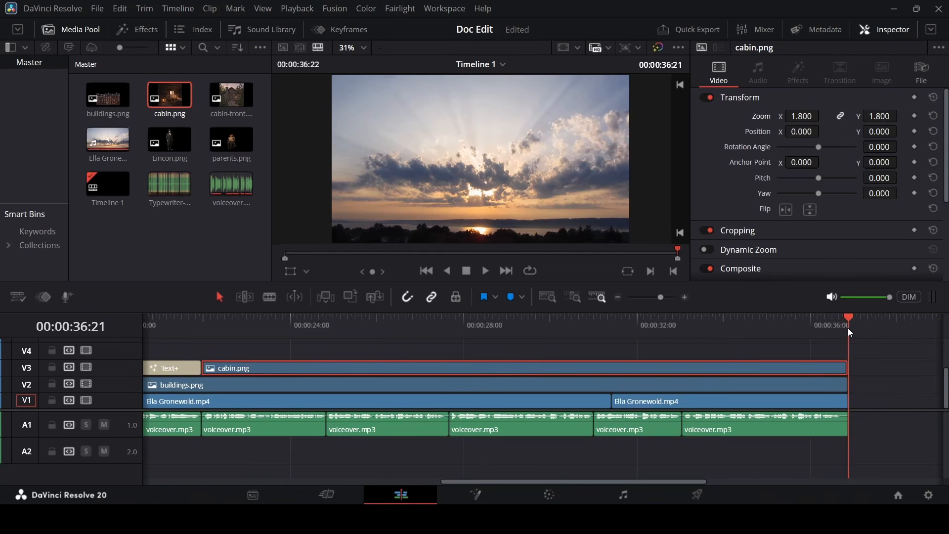
{"action": "key", "text": "ctrl+equal"}
{"action": "key", "text": "ctrl+equal"}
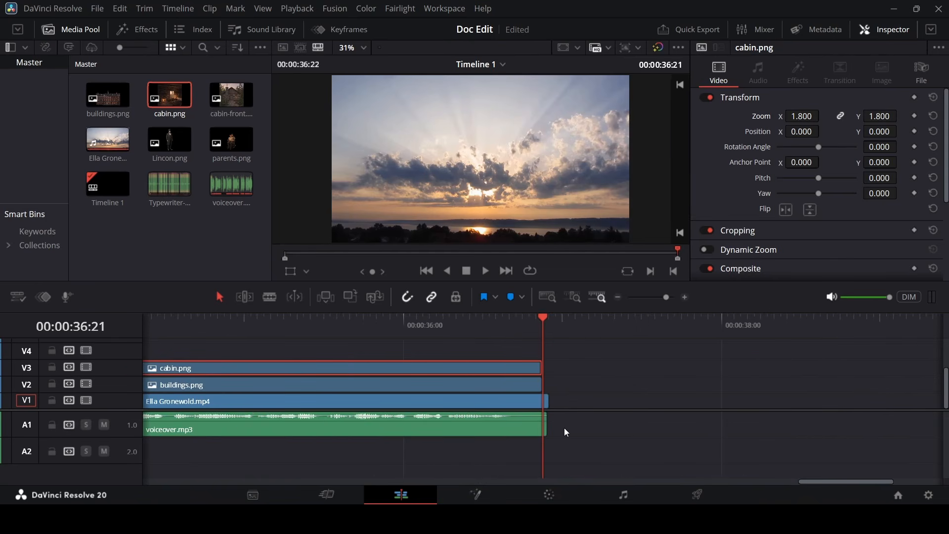
{"action": "left_click", "coordinate": [514, 327]}
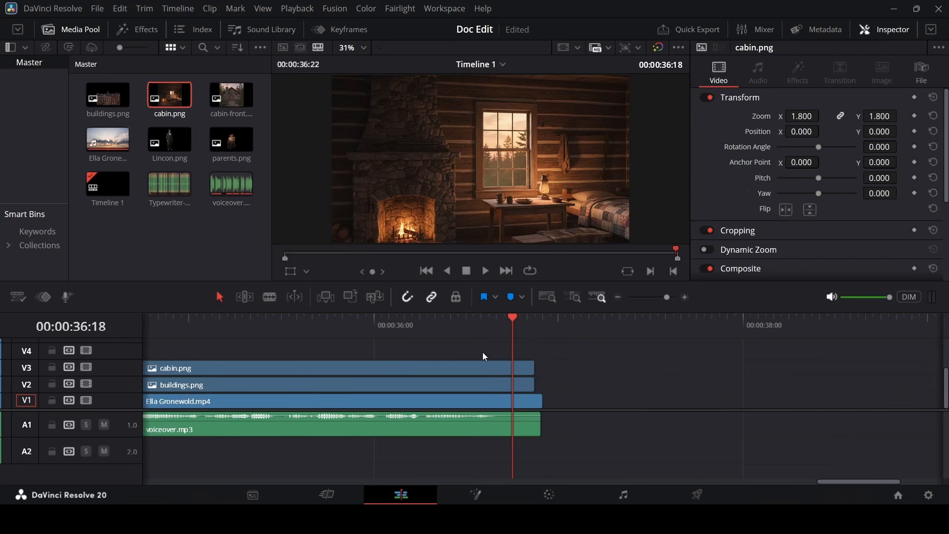
{"action": "left_click_drag", "start_coordinate": [483, 353], "coordinate": [518, 384]}
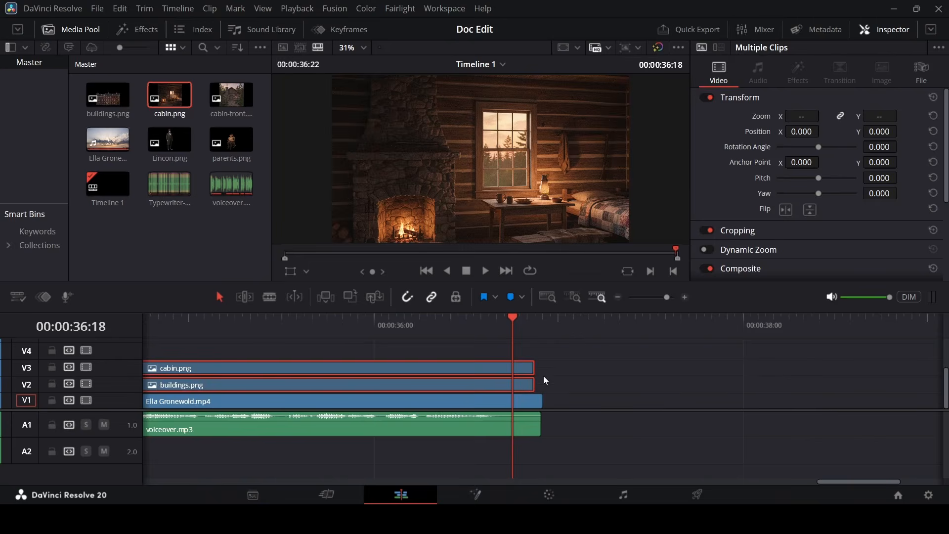
{"action": "left_click", "coordinate": [542, 328]}
{"action": "key", "text": "ctrl+equal"}
{"action": "key", "text": "ctrl+equal"}
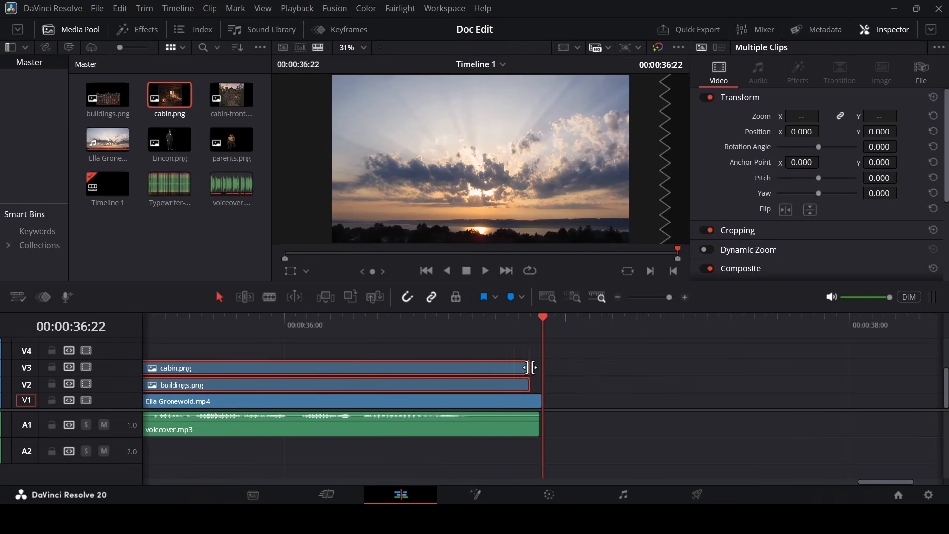
{"action": "left_click_drag", "start_coordinate": [531, 368], "coordinate": [543, 368]}
{"action": "key", "text": "ctrl+minus"}
{"action": "key", "text": "ctrl+minus"}
{"action": "key", "text": "ctrl+minus"}
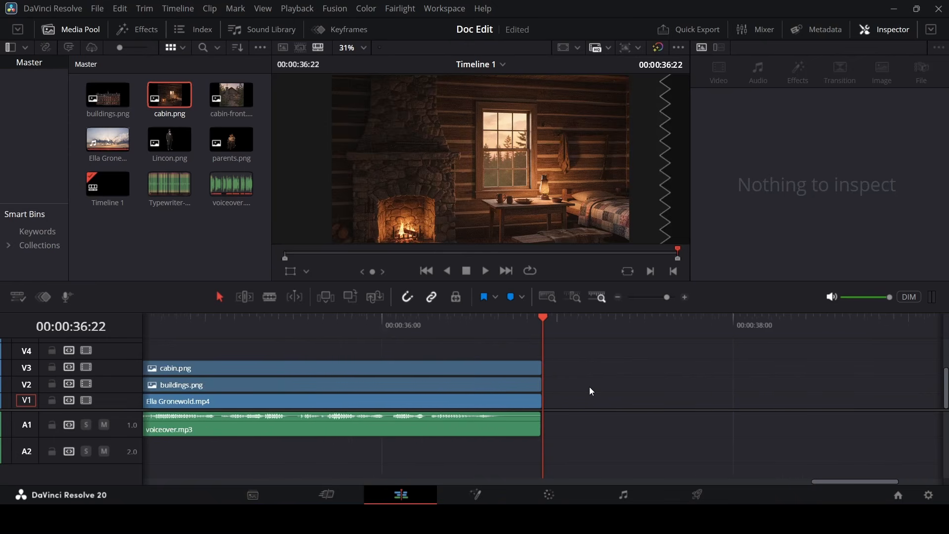
Open the new cabin.png clip on the Fusion page and attach a disabled Polygon mask to MediaIn1.
{"action": "left_click", "coordinate": [310, 326]}
{"action": "key", "text": "ctrl+equal"}
{"action": "key", "text": "ctrl+equal"}
{"action": "right_click", "coordinate": [494, 369]}
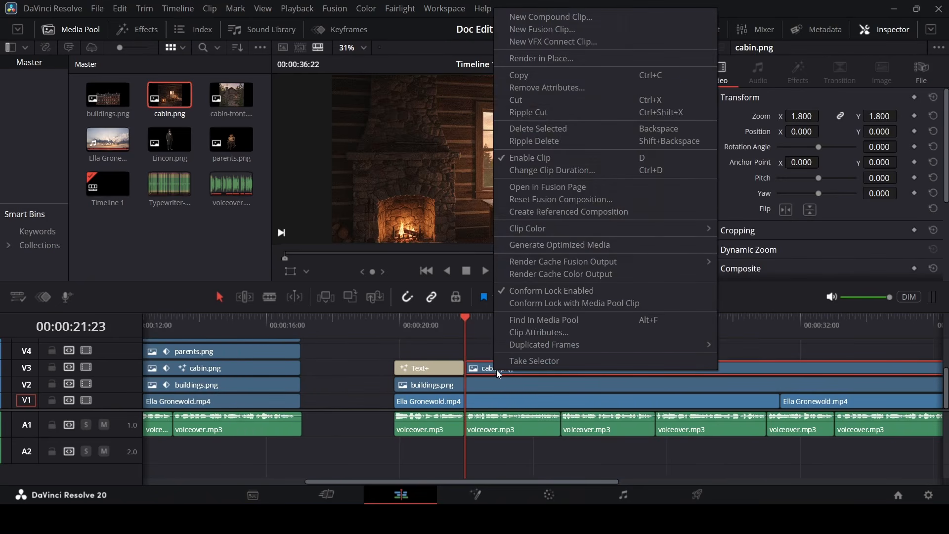
{"action": "left_click", "coordinate": [574, 187]}
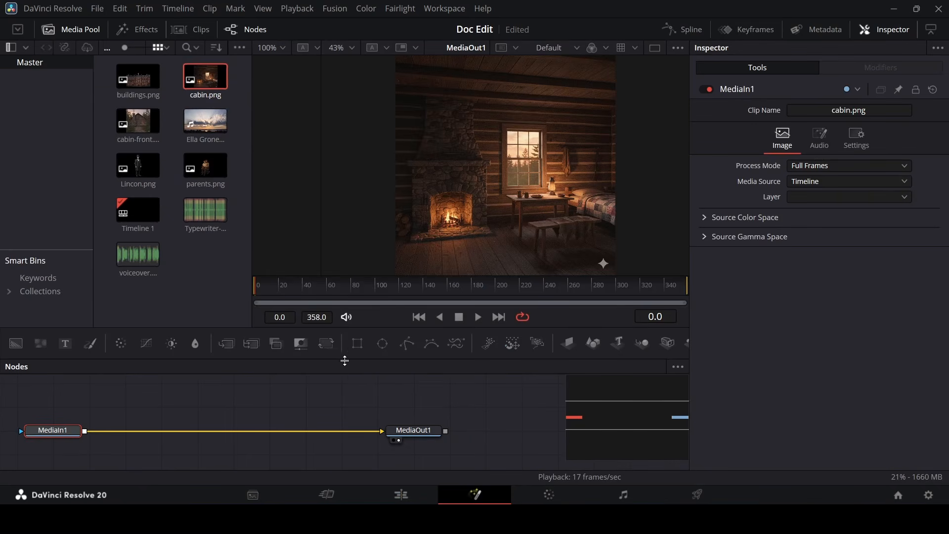
{"action": "left_click_drag", "start_coordinate": [407, 344], "coordinate": [53, 434]}
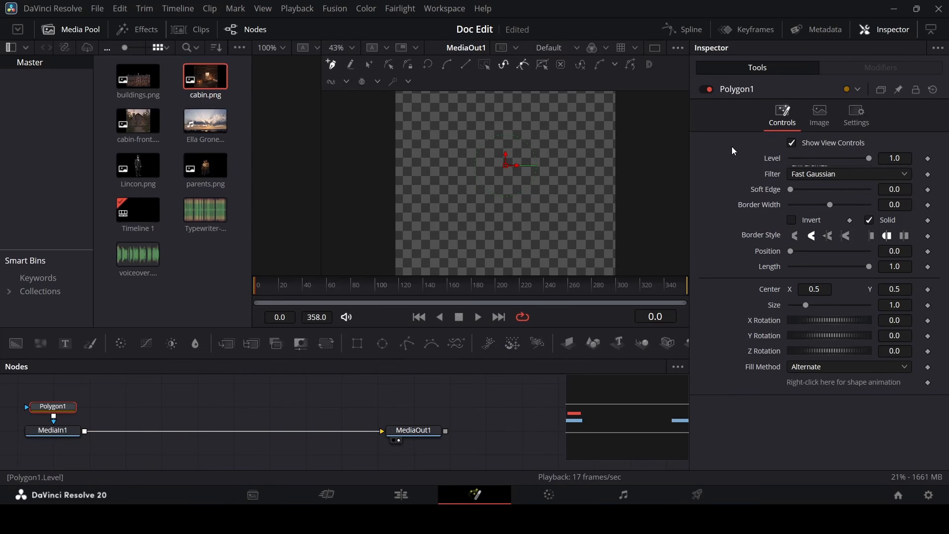
{"action": "left_click", "coordinate": [707, 89]}
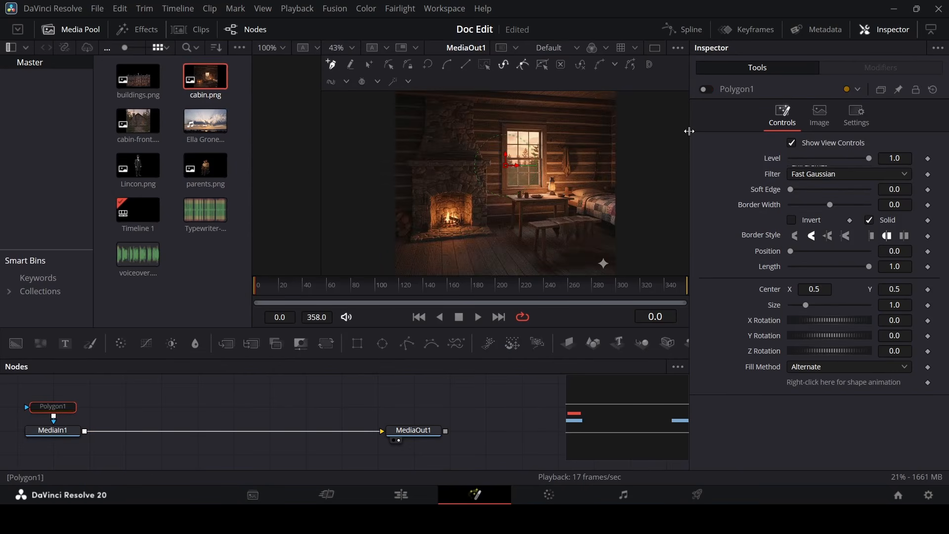
Draw a closed four-corner Polygon1 mask around the cabin window's glass panes in the viewer.
{"action": "scroll", "coordinate": [526, 170], "scroll_direction": "up", "scroll_amount": 6}
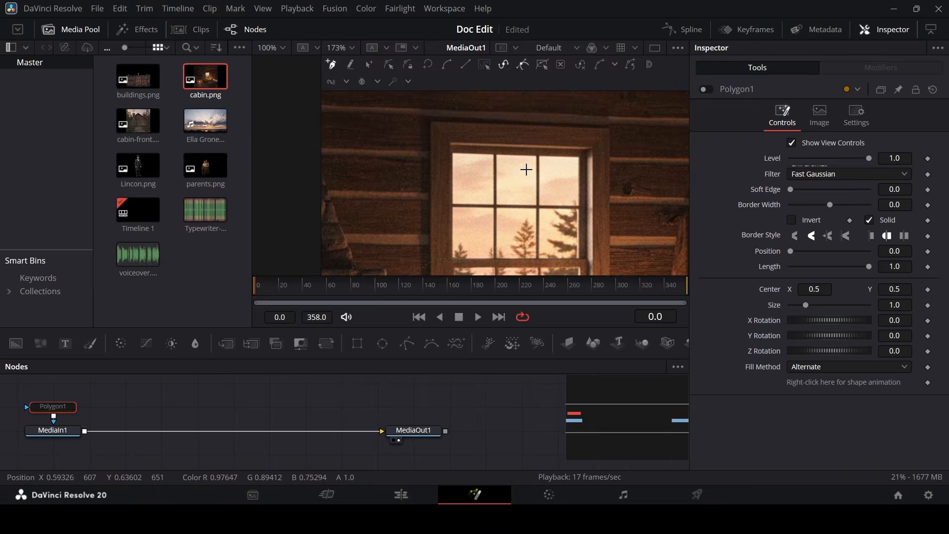
{"action": "scroll", "coordinate": [526, 170], "scroll_direction": "down", "scroll_amount": 3}
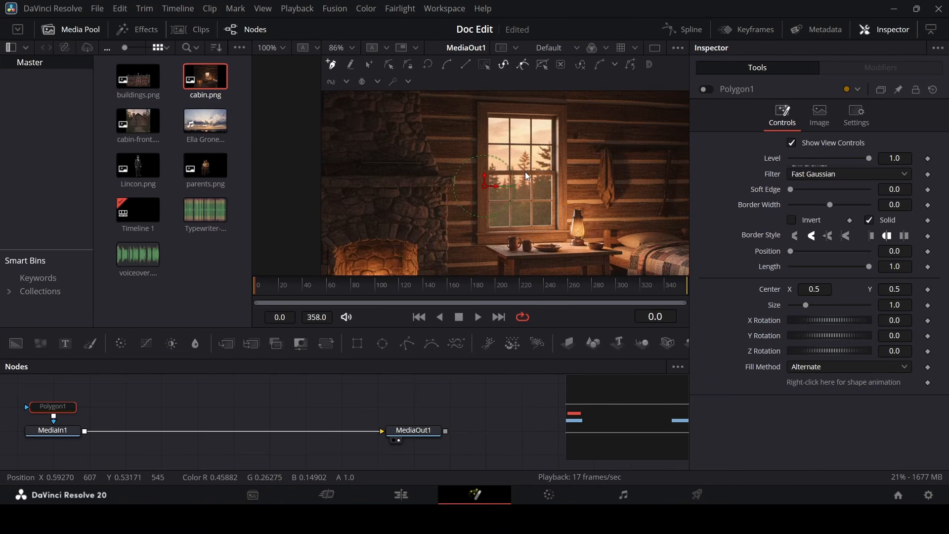
{"action": "scroll", "coordinate": [527, 168], "scroll_direction": "up", "scroll_amount": 5}
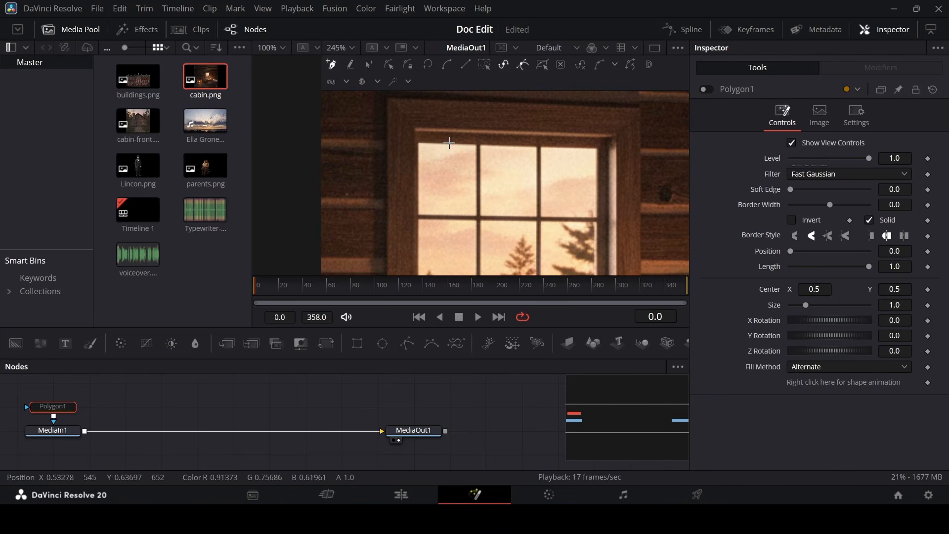
{"action": "left_click", "coordinate": [419, 143]}
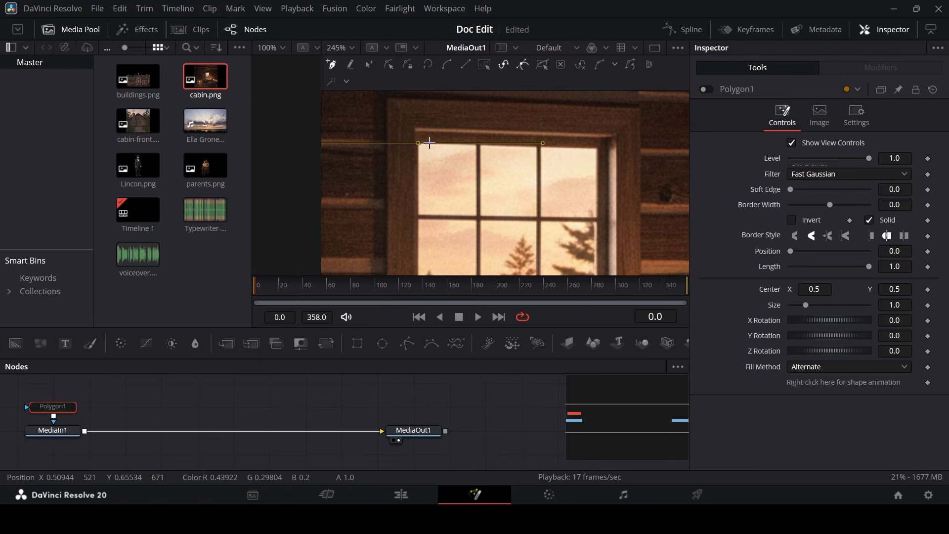
{"action": "scroll", "coordinate": [599, 190], "scroll_direction": "down", "scroll_amount": 3}
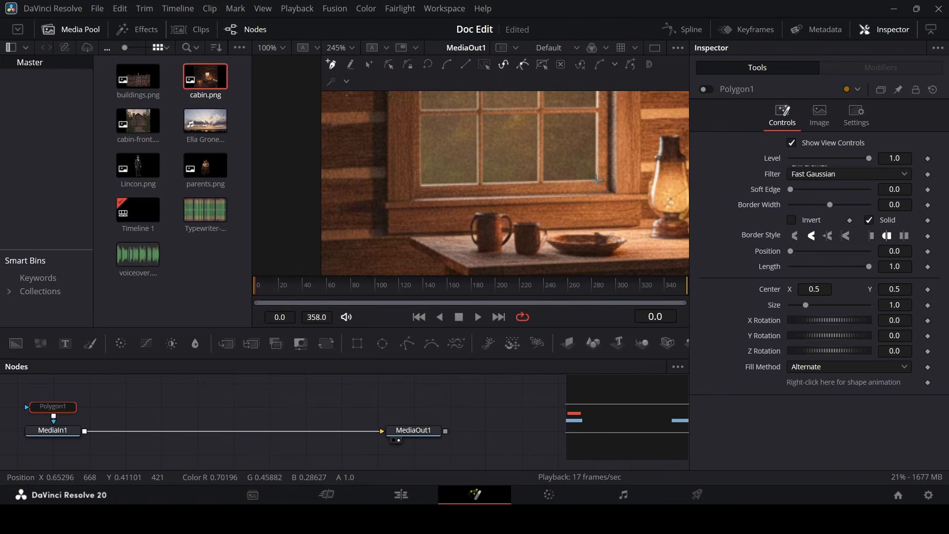
{"action": "left_click", "coordinate": [597, 180]}
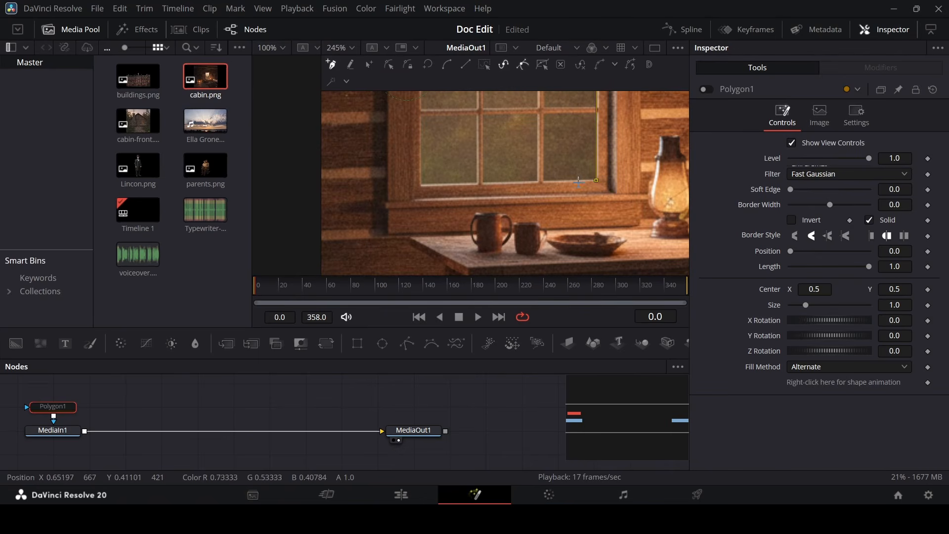
{"action": "scroll", "coordinate": [430, 163], "scroll_direction": "up", "scroll_amount": 3}
{"action": "scroll", "coordinate": [429, 150], "scroll_direction": "up", "scroll_amount": 2}
{"action": "left_click", "coordinate": [419, 174]}
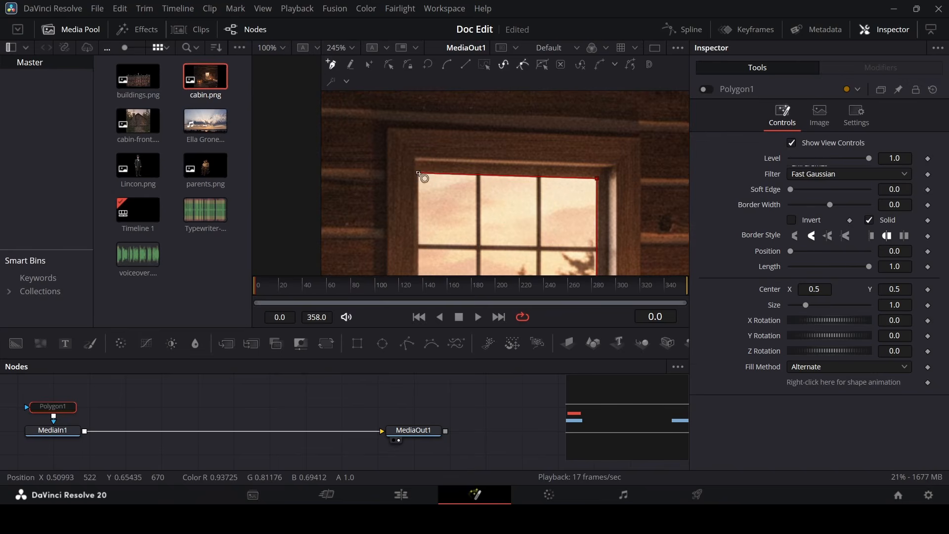
{"action": "key", "text": "shift+o"}
{"action": "scroll", "coordinate": [480, 200], "scroll_direction": "down", "scroll_amount": 3}
{"action": "scroll", "coordinate": [504, 191], "scroll_direction": "down", "scroll_amount": 5}
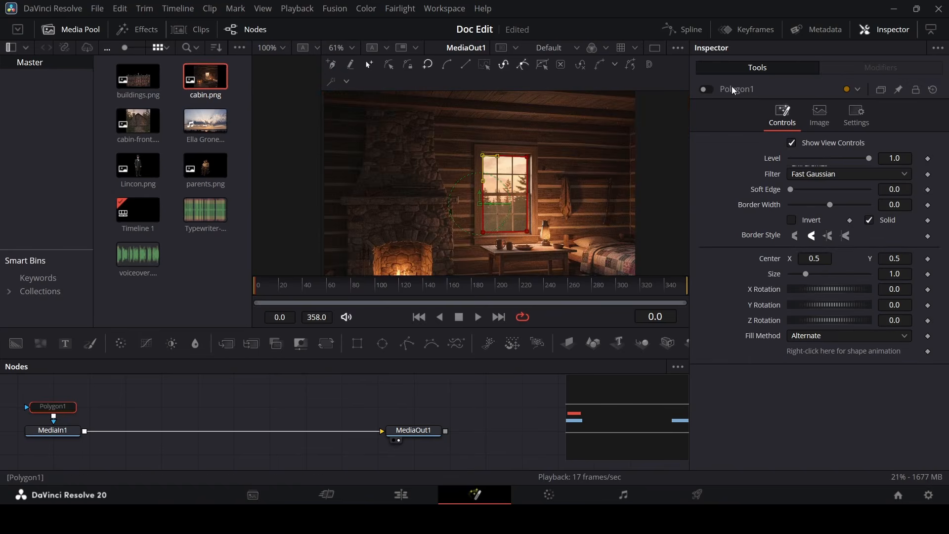
Enable the Polygon1 mask and invert it to cut out the window, returning to the Edit page when done.
{"action": "left_click", "coordinate": [707, 89]}
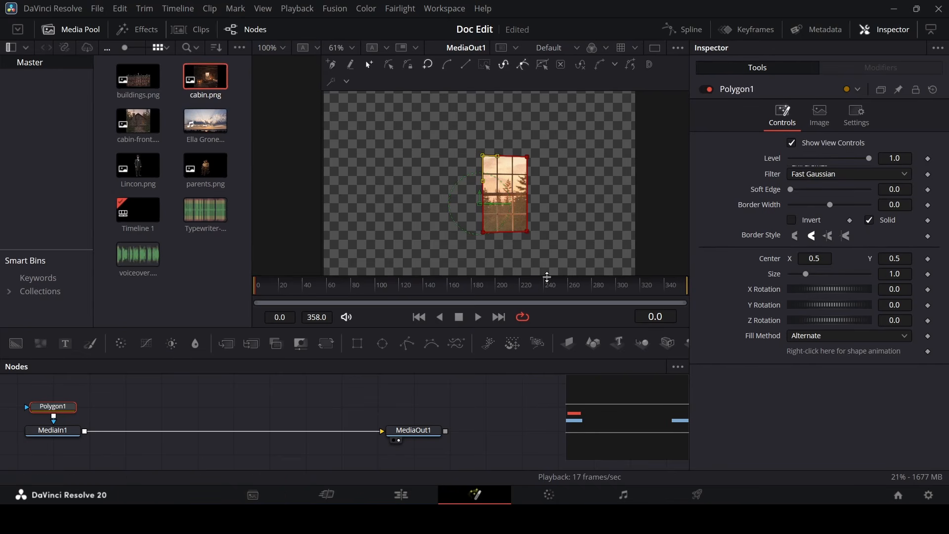
{"action": "left_click", "coordinate": [803, 222]}
{"action": "left_click", "coordinate": [483, 418]}
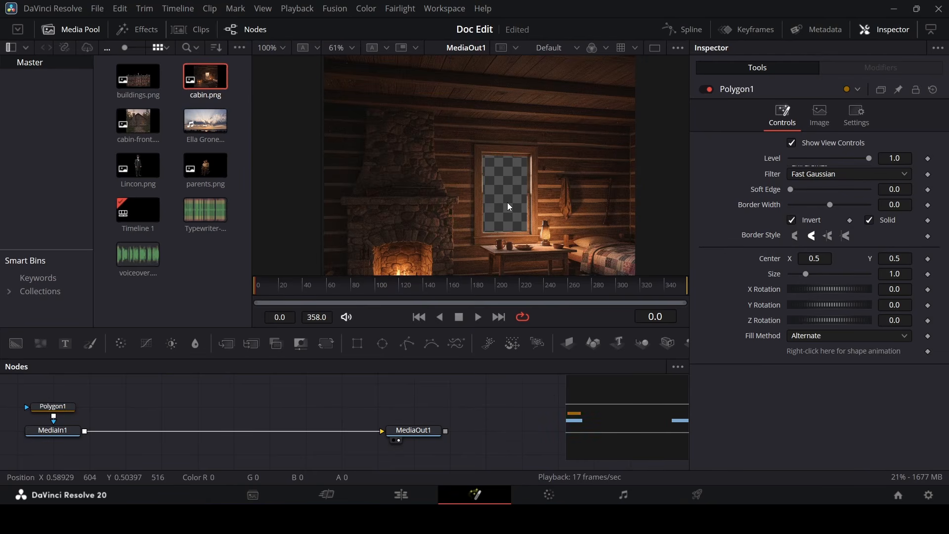
{"action": "left_click", "coordinate": [401, 495]}
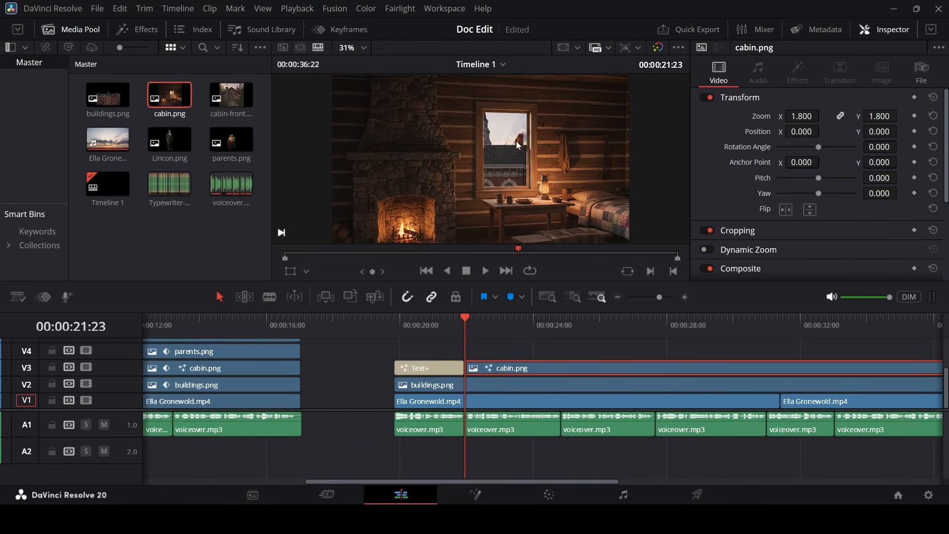
Add zoom and position keyframes to the cabin.png clip on V3 at its last frame, 00:00:36:21.
{"action": "left_click", "coordinate": [495, 404]}
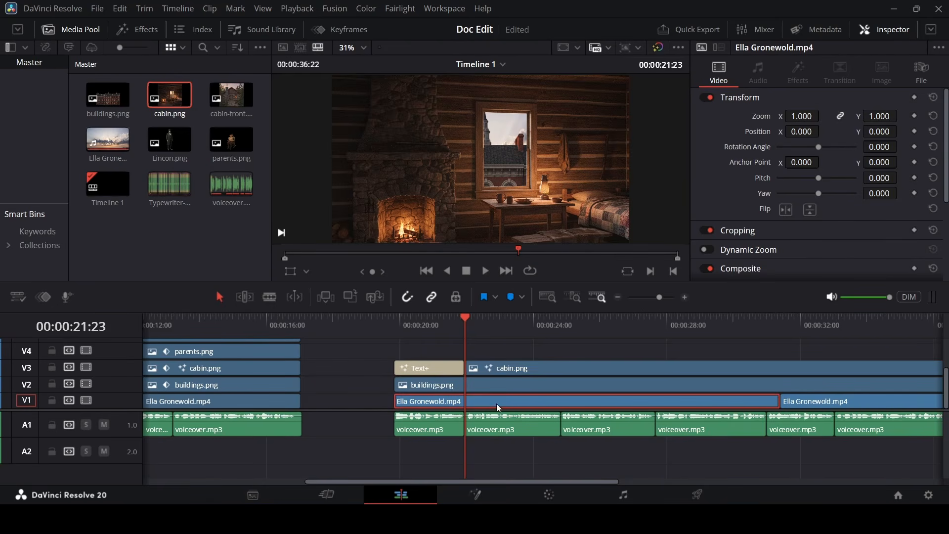
{"action": "left_click", "coordinate": [505, 345]}
{"action": "left_click", "coordinate": [491, 368]}
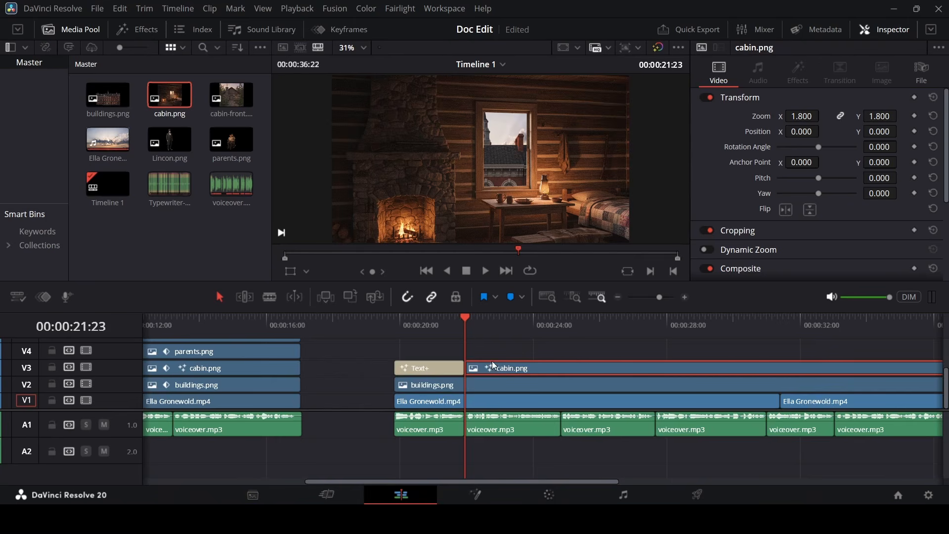
{"action": "scroll", "coordinate": [492, 361], "scroll_direction": "right", "scroll_amount": 5}
{"action": "left_click", "coordinate": [737, 334]}
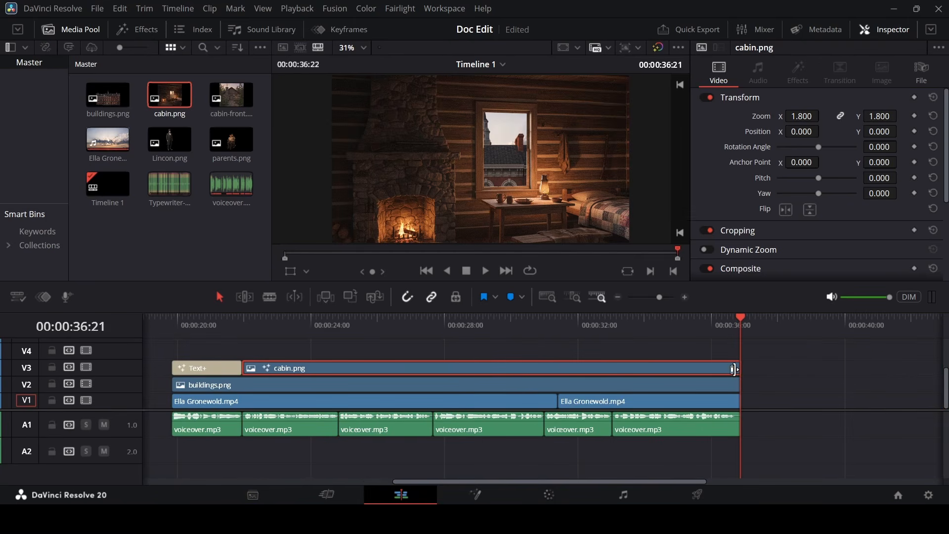
{"action": "left_click", "coordinate": [329, 30]}
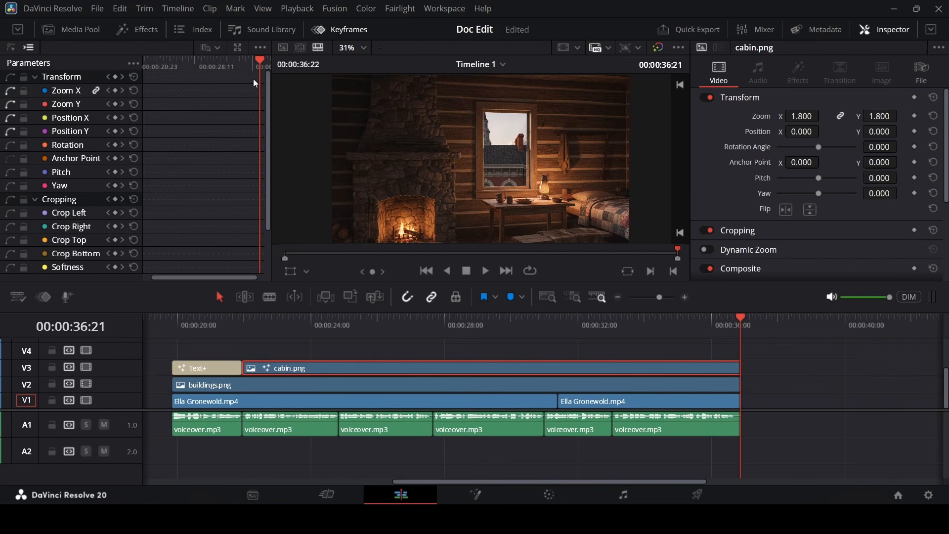
{"action": "left_click", "coordinate": [915, 116]}
{"action": "left_click", "coordinate": [915, 132]}
Keyframe cabin.png's start at 00:00:21:23 with zoom 12.940 and position X -2014.00, and play back the zoom-out.
{"action": "left_click", "coordinate": [244, 325]}
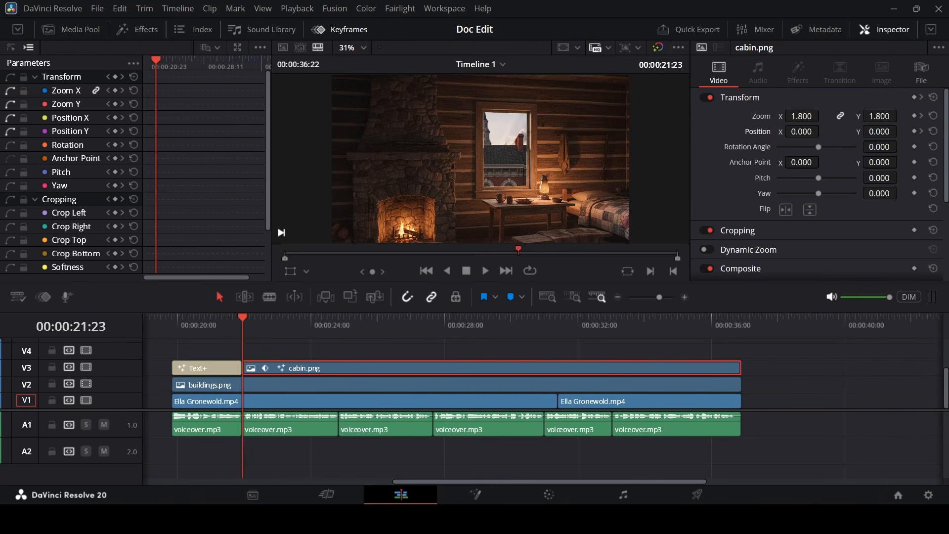
{"action": "mouse_move", "coordinate": [810, 120]}
{"action": "left_mouse_down"}
{"action": "mouse_move", "coordinate": [841, 121]}
{"action": "mouse_move", "coordinate": [799, 145]}
{"action": "mouse_move", "coordinate": [791, 131]}
{"action": "mouse_move", "coordinate": [777, 131]}
{"action": "mouse_move", "coordinate": [811, 117]}
{"action": "mouse_move", "coordinate": [833, 116]}
{"action": "mouse_move", "coordinate": [806, 132]}
{"action": "mouse_move", "coordinate": [912, 117]}
{"action": "mouse_move", "coordinate": [655, 131]}
{"action": "mouse_move", "coordinate": [823, 130]}
{"action": "left_mouse_up"}
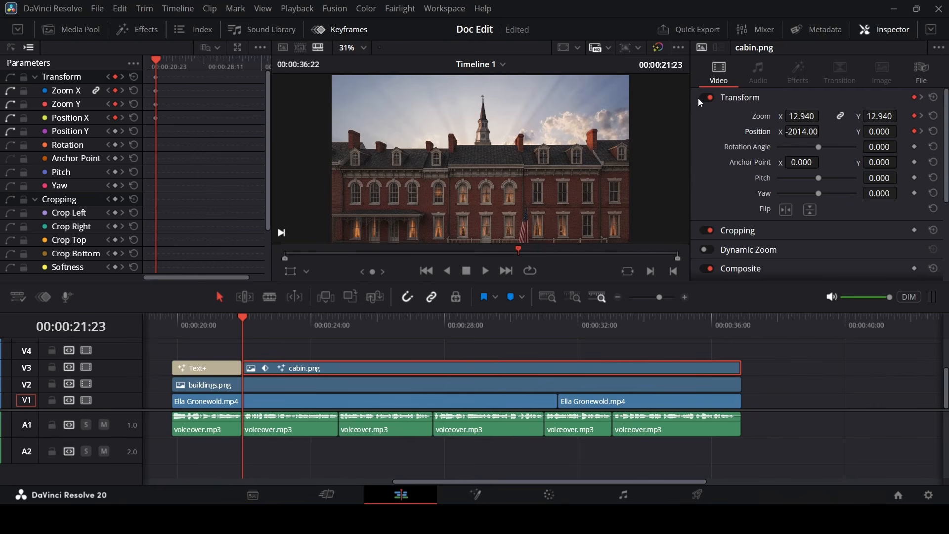
{"action": "left_click", "coordinate": [225, 325]}
{"action": "key", "text": "space"}
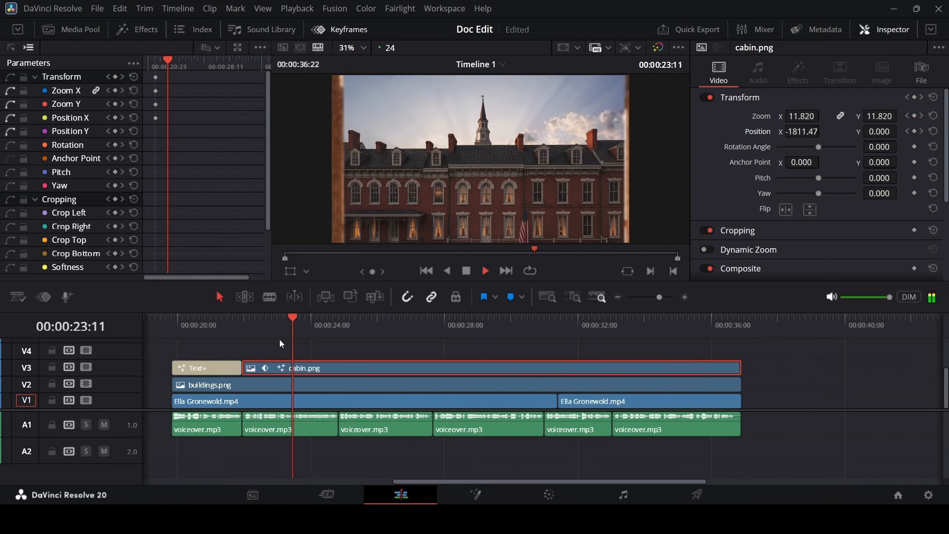
{"action": "scroll", "coordinate": [280, 340], "scroll_direction": "down", "scroll_amount": 3}
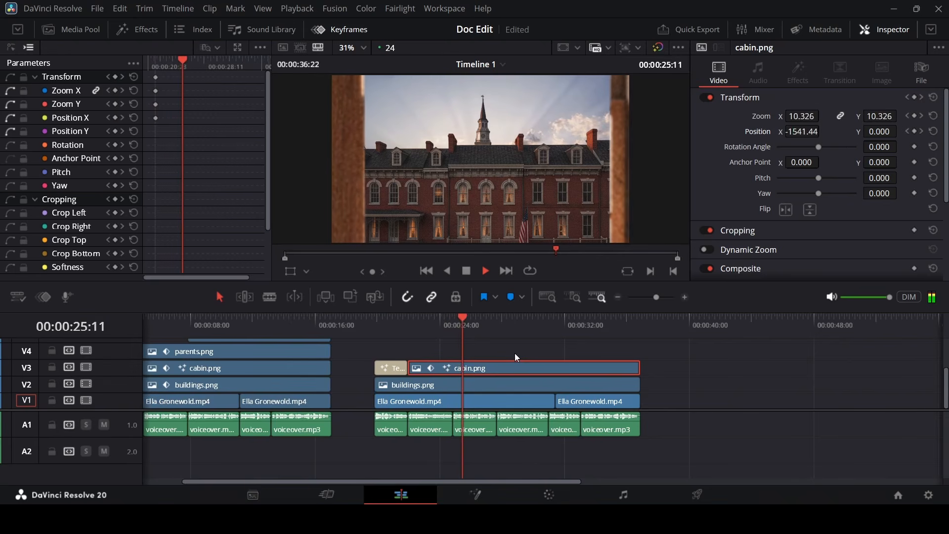
{"action": "key", "text": "space"}
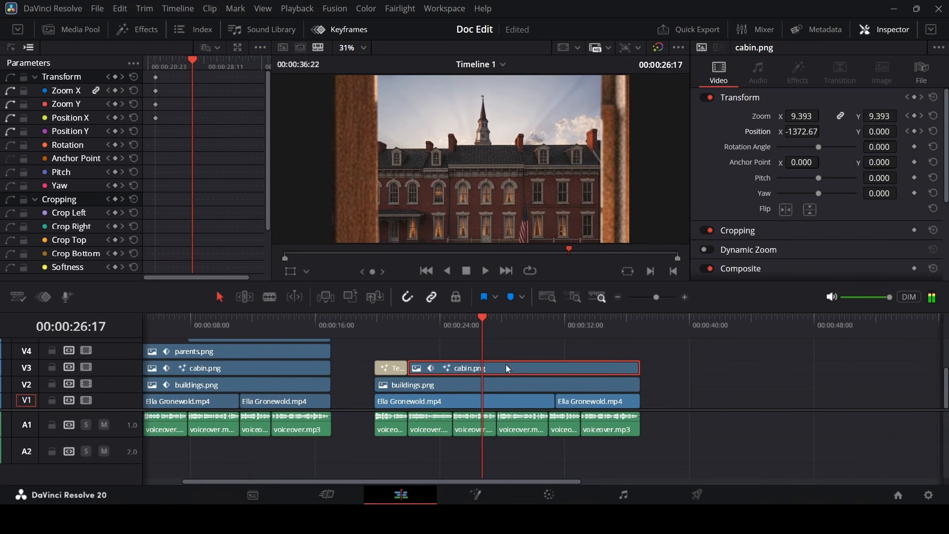
Keyframe cabin.png at 00:00:23:05 with zoom 3.256 and position X -337.229, and play back the faster pull-out from the window.
{"action": "left_click", "coordinate": [414, 322]}
{"action": "scroll", "coordinate": [482, 360], "scroll_direction": "up", "scroll_amount": 3}
{"action": "scroll", "coordinate": [520, 359], "scroll_direction": "right", "scroll_amount": 5}
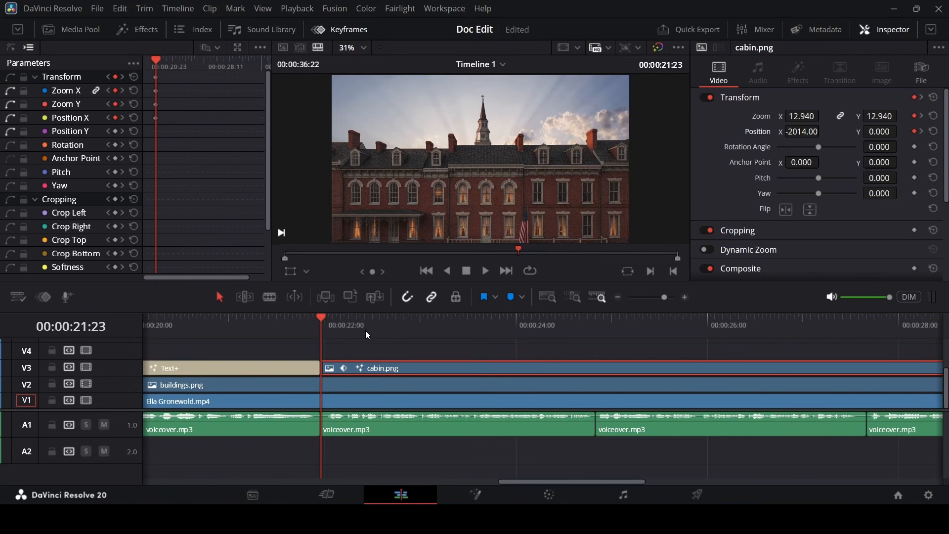
{"action": "key", "text": "space"}
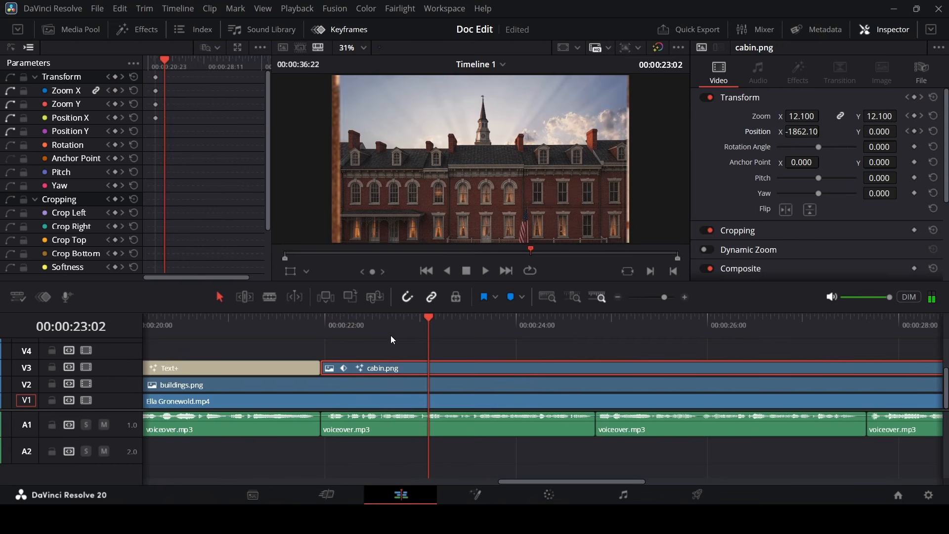
{"action": "left_click", "coordinate": [440, 329]}
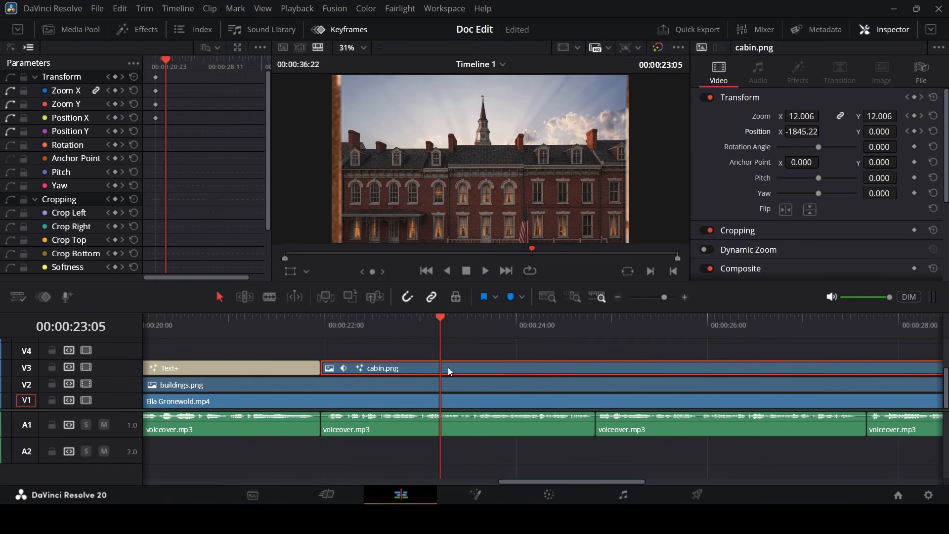
{"action": "left_click_drag", "start_coordinate": [810, 120], "coordinate": [844, 133]}
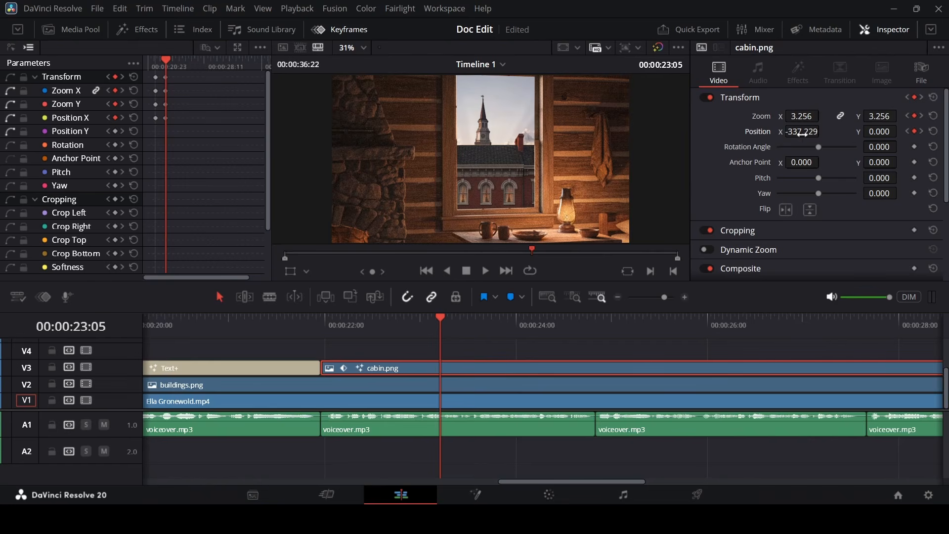
{"action": "left_click", "coordinate": [307, 326]}
{"action": "key", "text": "space"}
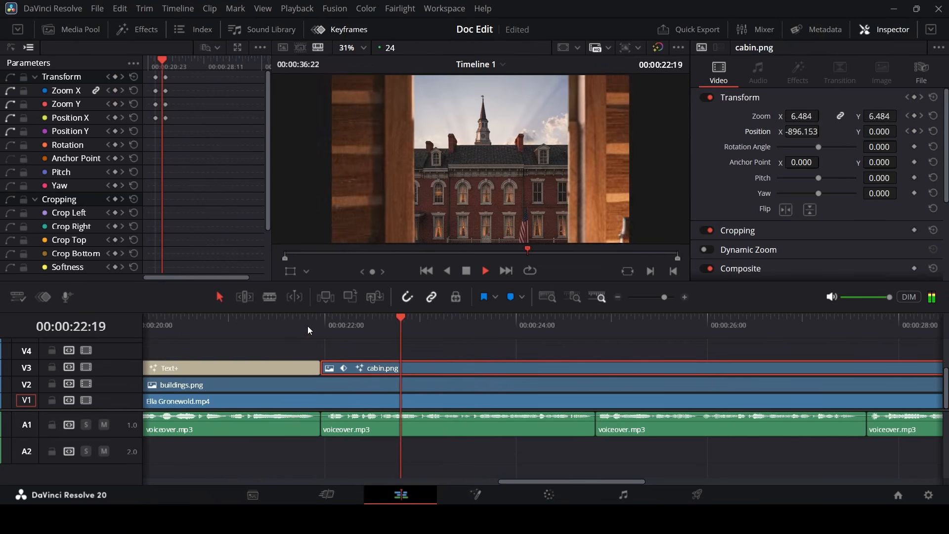
{"action": "key", "text": "space"}
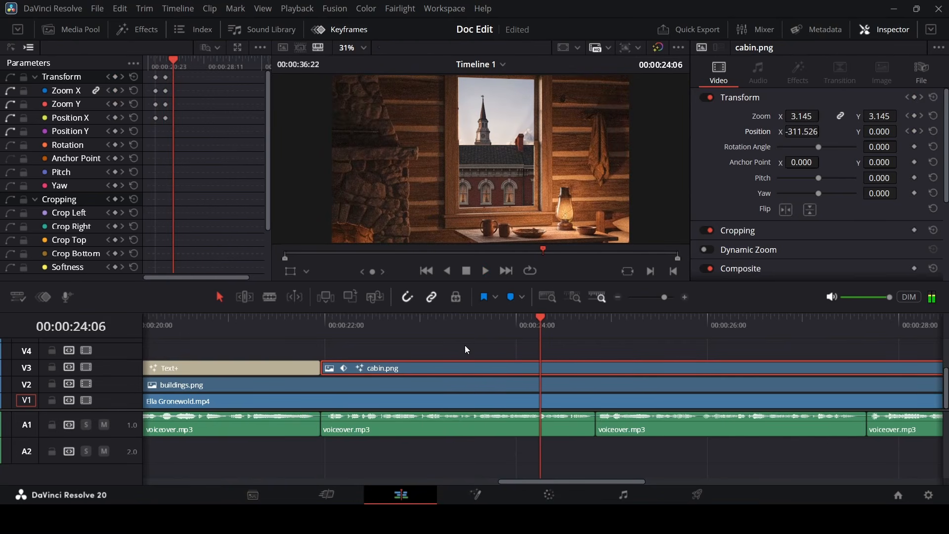
{"action": "left_click", "coordinate": [329, 329]}
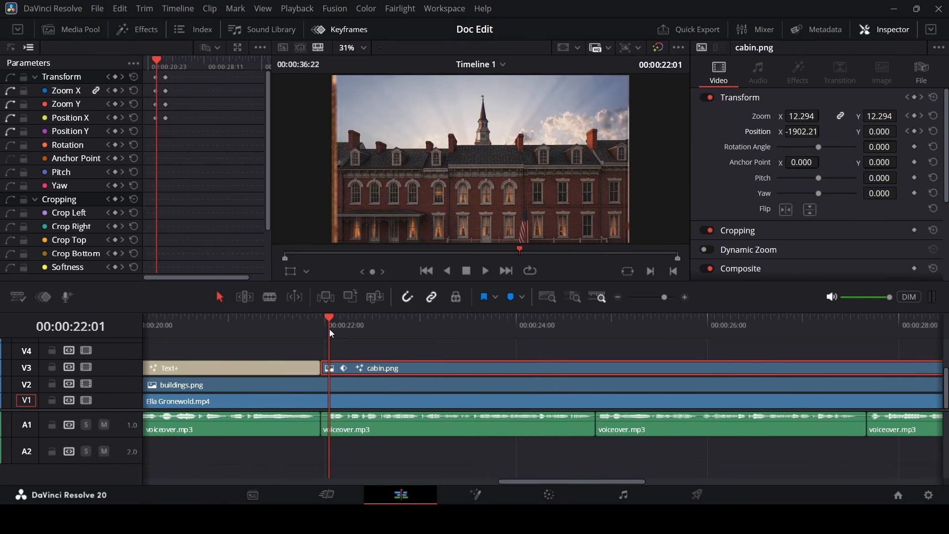
{"action": "key", "text": "space"}
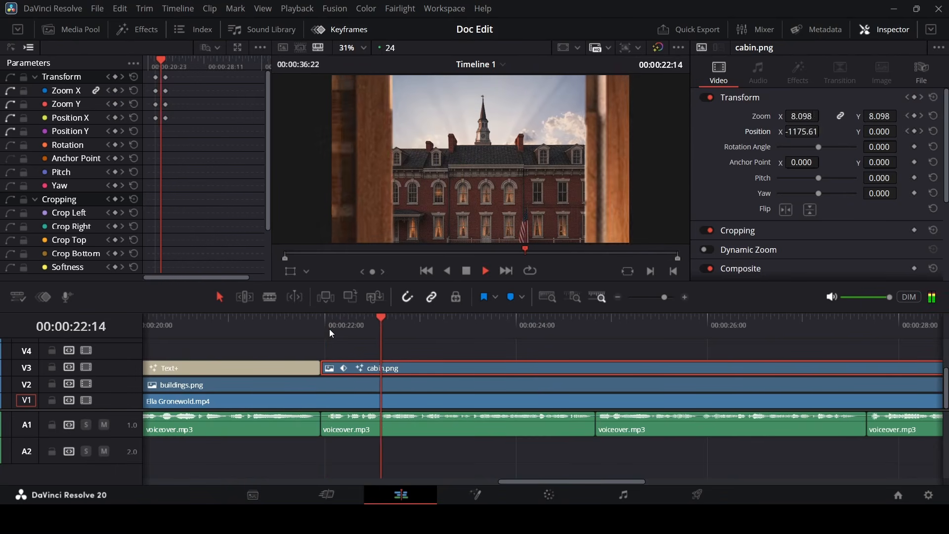
{"action": "key", "text": "space"}
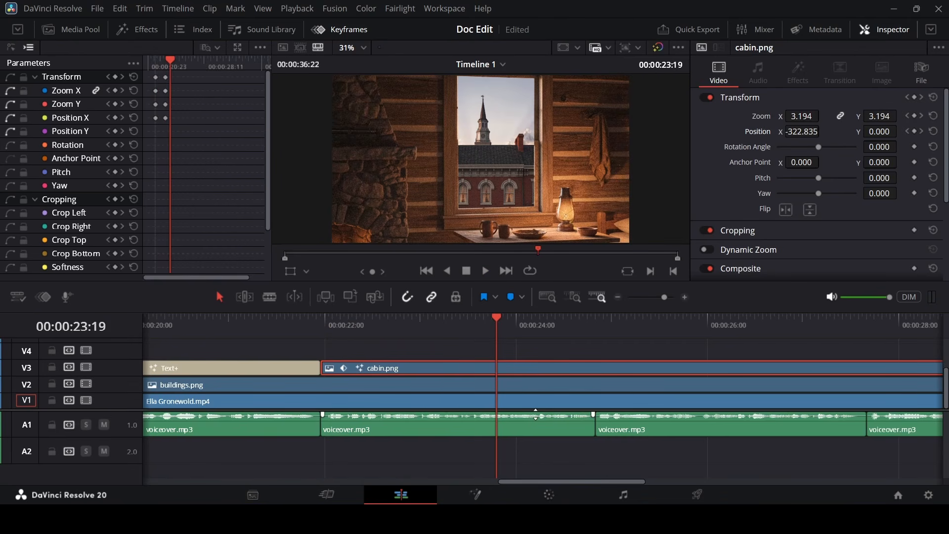
Place parents.png from the media pool on V4, starting together with the cabin.png clip.
{"action": "left_click", "coordinate": [141, 30]}
{"action": "left_click", "coordinate": [96, 31]}
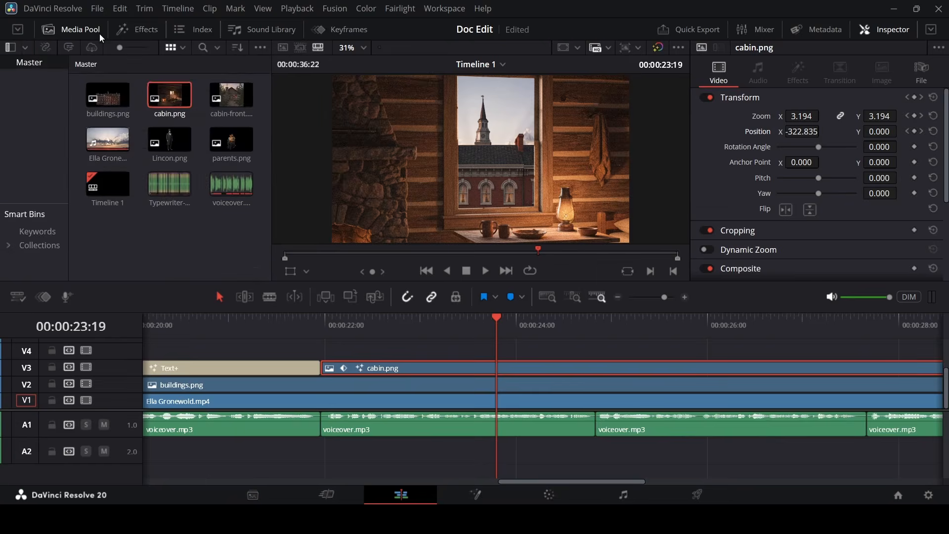
{"action": "left_click_drag", "start_coordinate": [231, 141], "coordinate": [376, 353]}
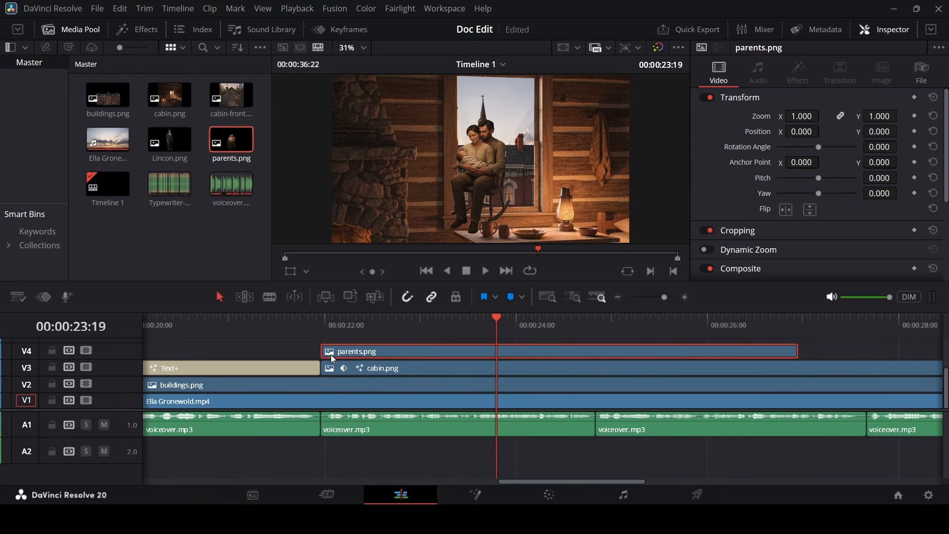
Extend the parents.png clip on V4 to the end of cabin.png at 00:00:36:22.
{"action": "scroll", "coordinate": [412, 374], "scroll_direction": "right", "scroll_amount": 3}
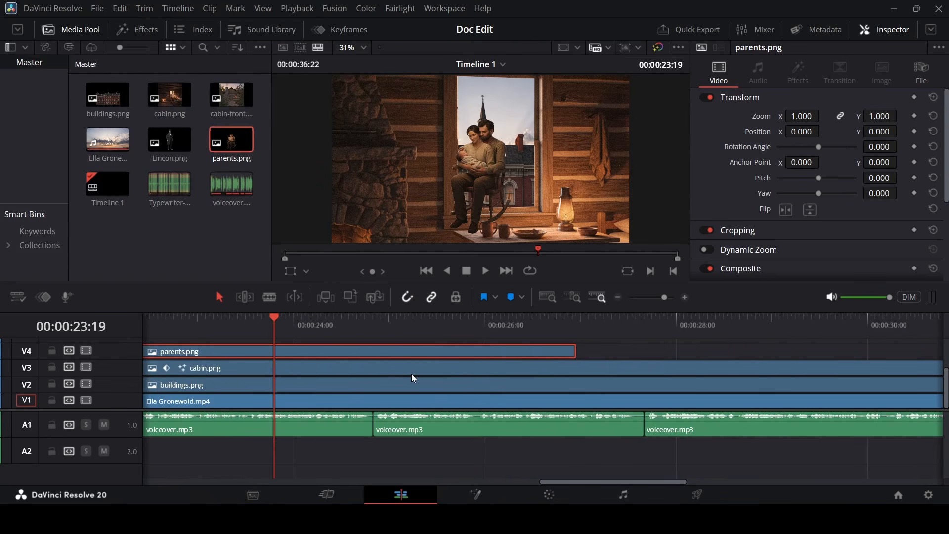
{"action": "scroll", "coordinate": [428, 376], "scroll_direction": "down", "scroll_amount": 3}
{"action": "scroll", "coordinate": [514, 377], "scroll_direction": "right", "scroll_amount": 3}
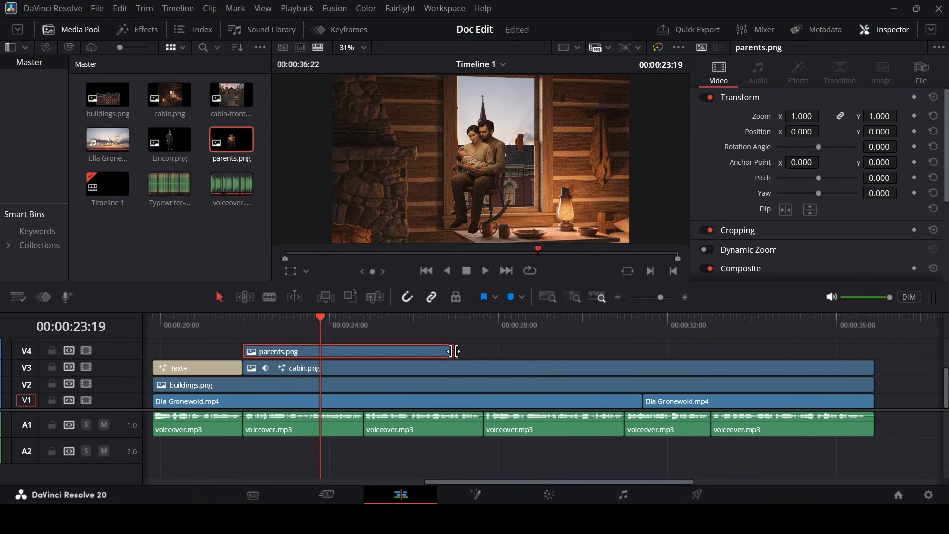
{"action": "left_click_drag", "start_coordinate": [453, 352], "coordinate": [873, 351]}
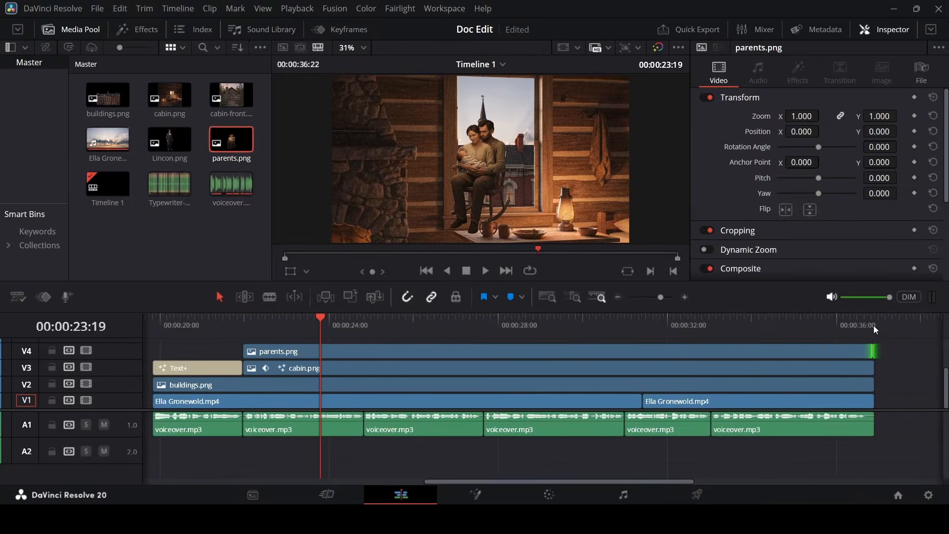
{"action": "left_click", "coordinate": [874, 326]}
{"action": "scroll", "coordinate": [853, 366], "scroll_direction": "up", "scroll_amount": 4}
{"action": "left_click_drag", "start_coordinate": [542, 354], "coordinate": [547, 353]}
{"action": "scroll", "coordinate": [588, 371], "scroll_direction": "down", "scroll_amount": 5}
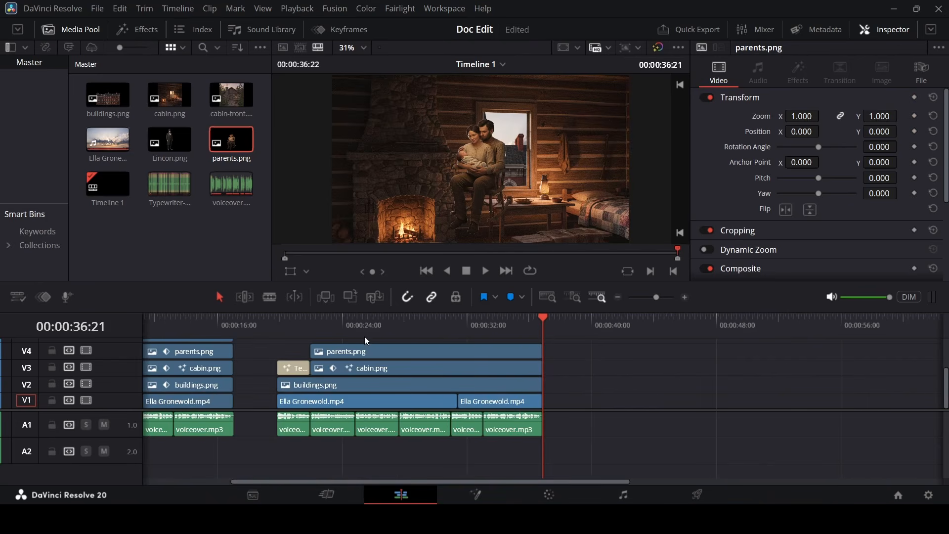
Scale parents.png to zoom 1.430 and reposition it at X -453 and Y -243 within the cabin interior.
{"action": "left_click", "coordinate": [303, 330]}
{"action": "left_click_drag", "start_coordinate": [339, 330], "coordinate": [531, 334]}
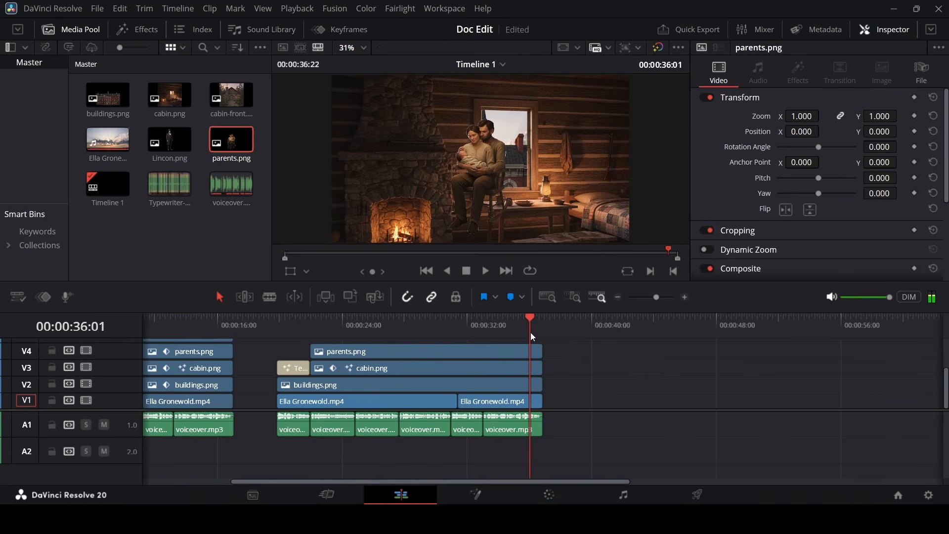
{"action": "scroll", "coordinate": [501, 351], "scroll_direction": "up", "scroll_amount": 3}
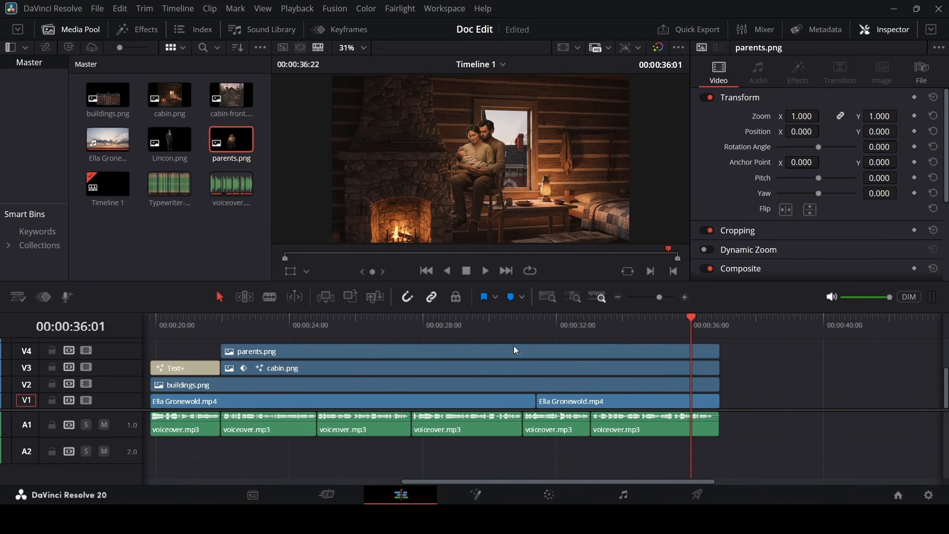
{"action": "left_click", "coordinate": [712, 356]}
{"action": "left_click_drag", "start_coordinate": [810, 118], "coordinate": [786, 135]}
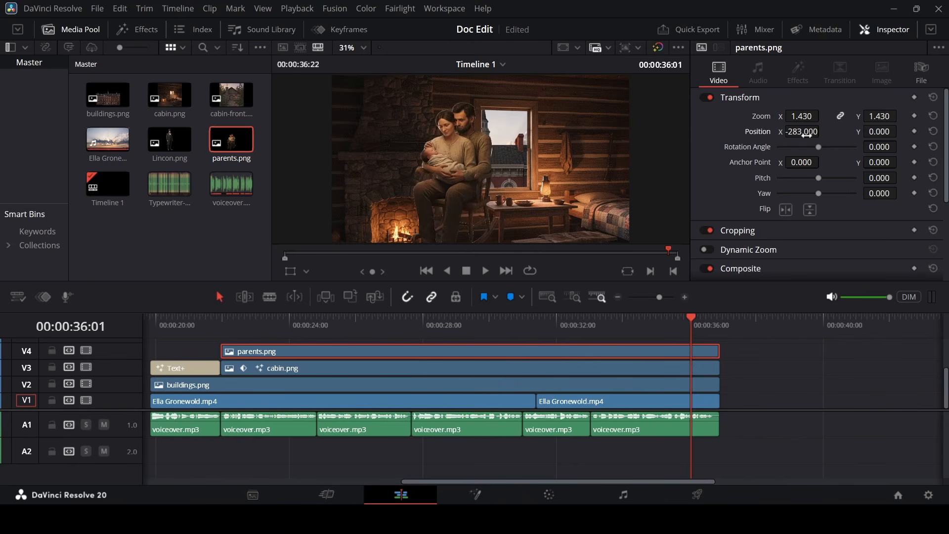
{"action": "left_click_drag", "start_coordinate": [881, 132], "coordinate": [901, 130]}
{"action": "left_click_drag", "start_coordinate": [830, 131], "coordinate": [823, 131]}
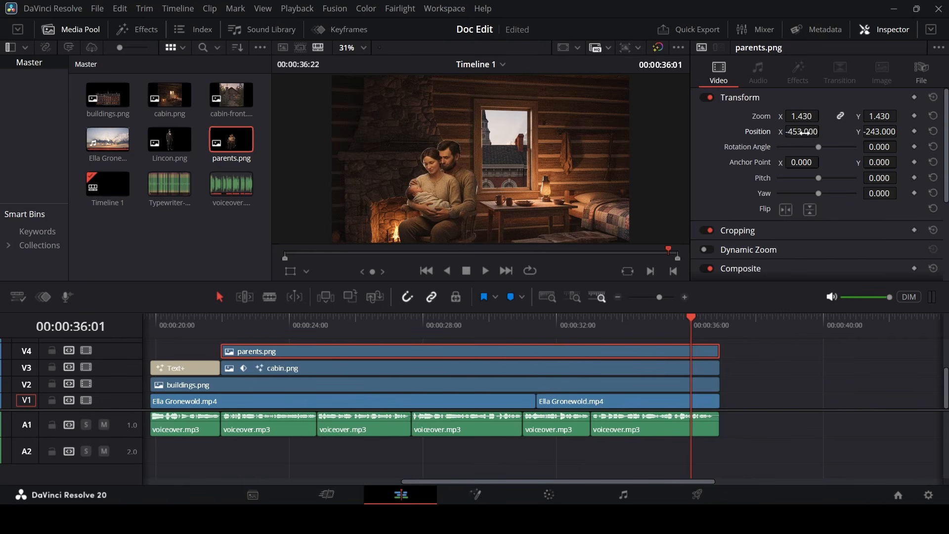
Keyframe the zoom and position of parents.png at the end of the clip, 00:00:36:21.
{"action": "left_click_drag", "start_coordinate": [716, 328], "coordinate": [719, 325]}
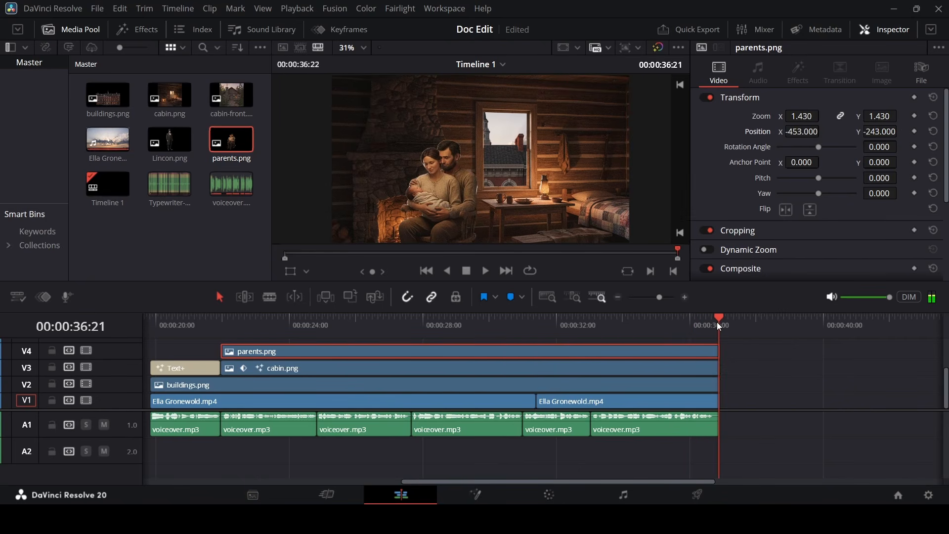
{"action": "left_click", "coordinate": [914, 116]}
{"action": "left_click", "coordinate": [915, 131]}
Keyframe parents.png at 00:00:22:10 with zoom 3.270 and position X -2841 so the couple starts outside the frame.
{"action": "left_click", "coordinate": [225, 320]}
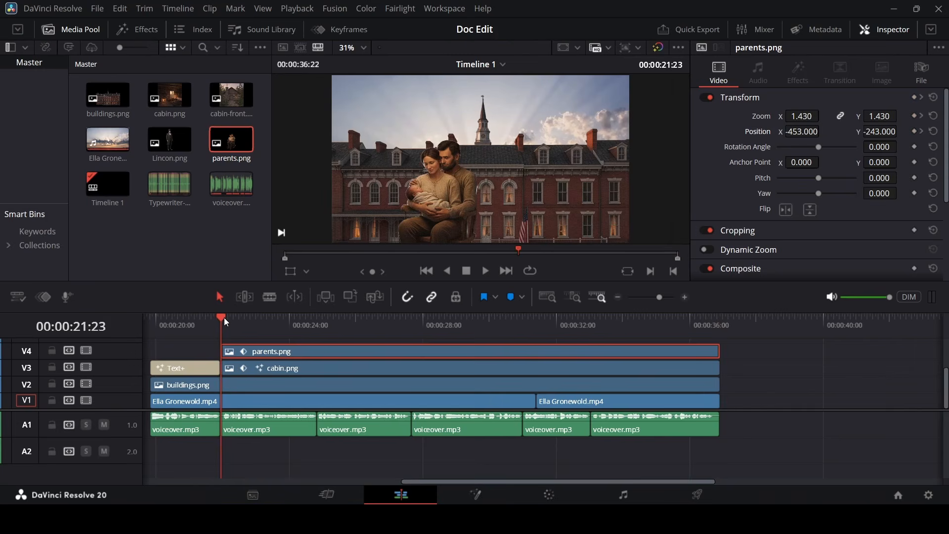
{"action": "left_click", "coordinate": [254, 322]}
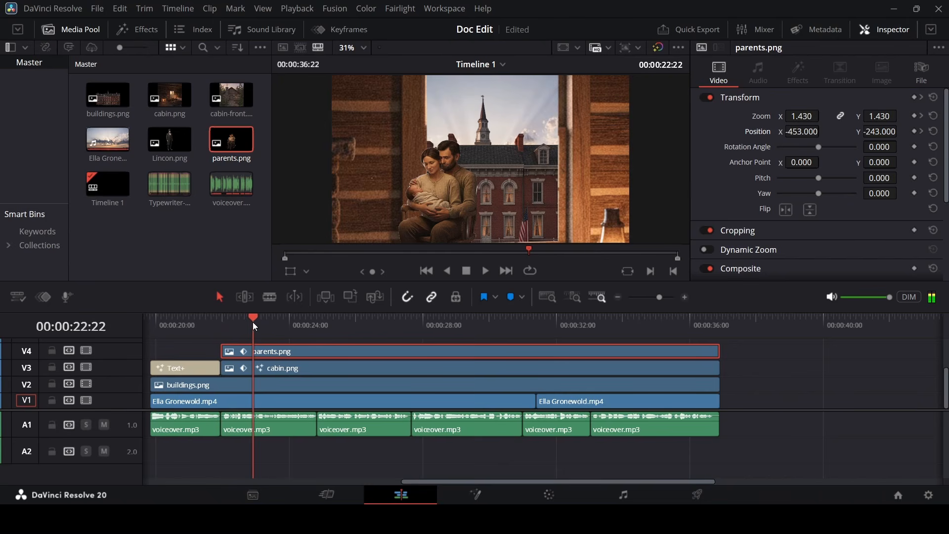
{"action": "left_click", "coordinate": [250, 322]}
{"action": "left_click", "coordinate": [253, 322]}
{"action": "left_click_drag", "start_coordinate": [253, 322], "coordinate": [237, 331]}
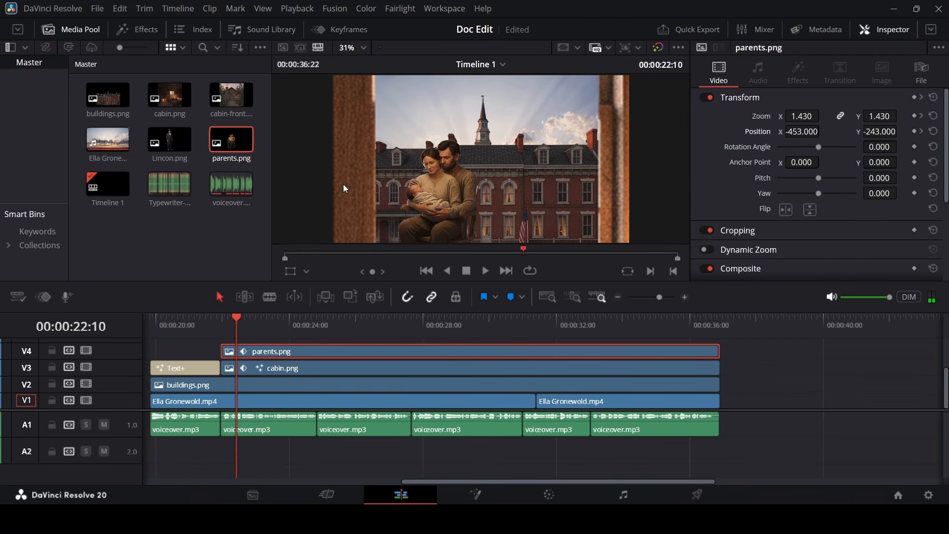
{"action": "left_click_drag", "start_coordinate": [802, 117], "coordinate": [831, 117]}
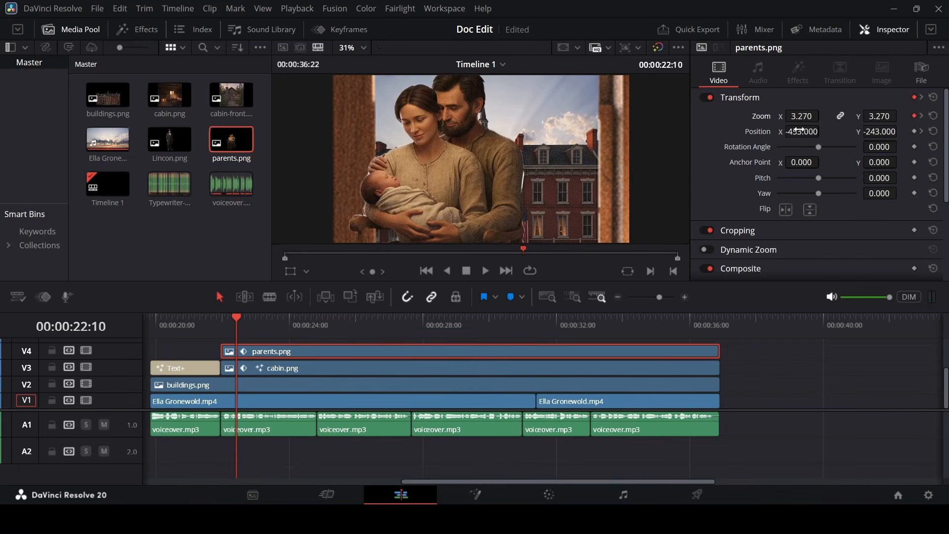
{"action": "left_click_drag", "start_coordinate": [802, 130], "coordinate": [824, 131]}
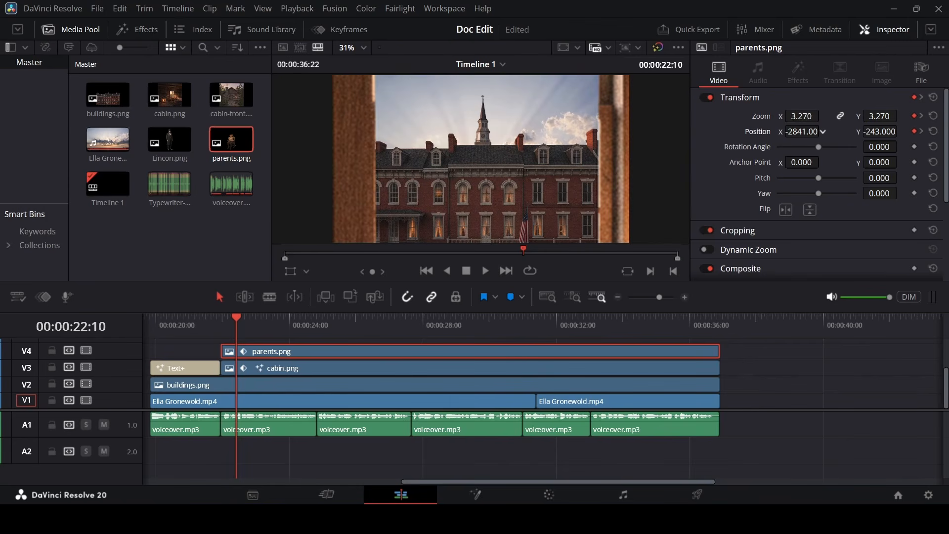
Keyframe parents.png at cabin.png's second keyframe, 00:00:23:05, with zoom 2.119 and position X -955.245.
{"action": "left_click_drag", "start_coordinate": [238, 322], "coordinate": [274, 326]}
{"action": "left_click", "coordinate": [294, 375]}
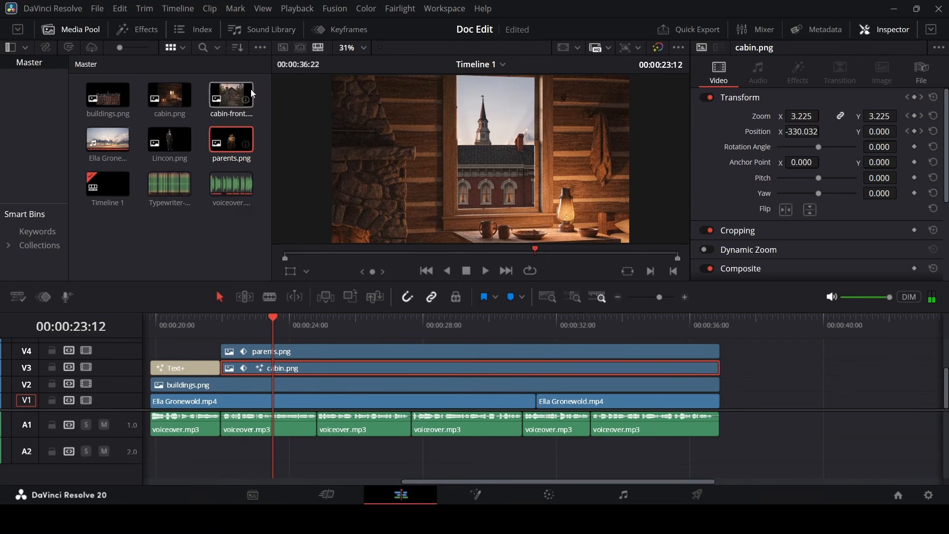
{"action": "left_click", "coordinate": [347, 31]}
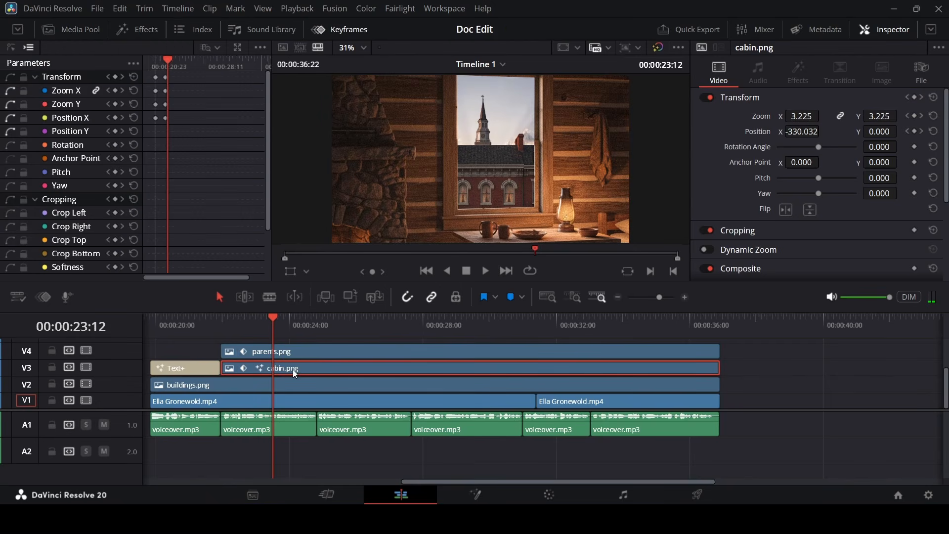
{"action": "mouse_move", "coordinate": [168, 64]}
{"action": "left_mouse_down"}
{"action": "mouse_move", "coordinate": [149, 68]}
{"action": "mouse_move", "coordinate": [171, 68]}
{"action": "left_mouse_up"}
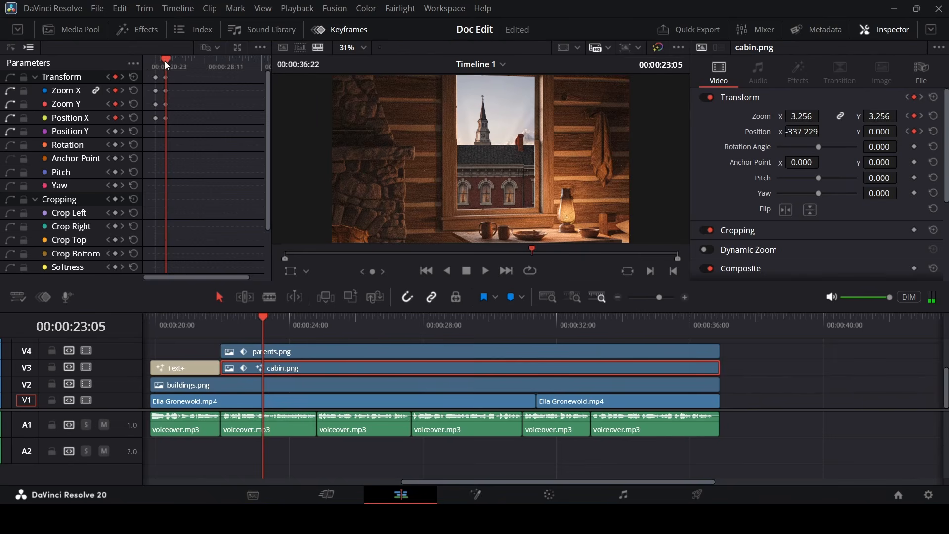
{"action": "left_click", "coordinate": [281, 351]}
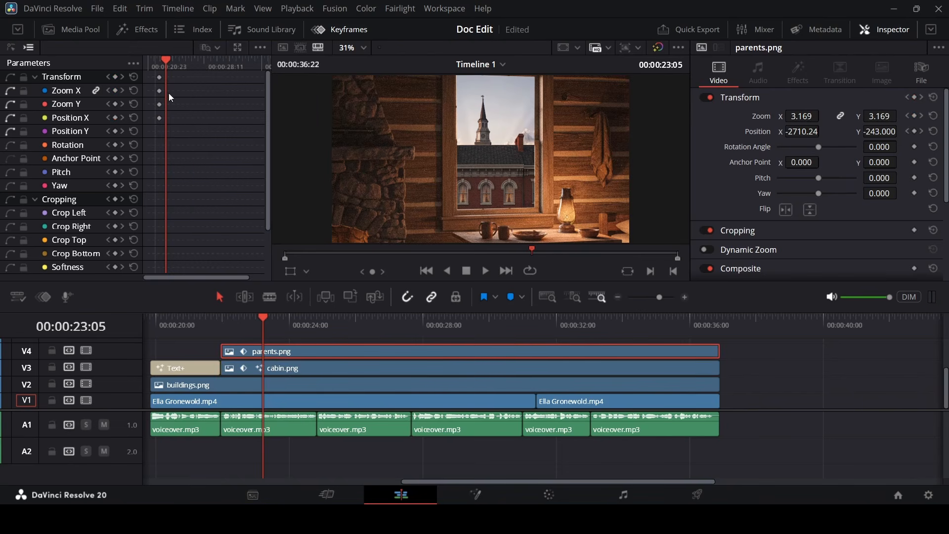
{"action": "left_click_drag", "start_coordinate": [798, 119], "coordinate": [823, 131]}
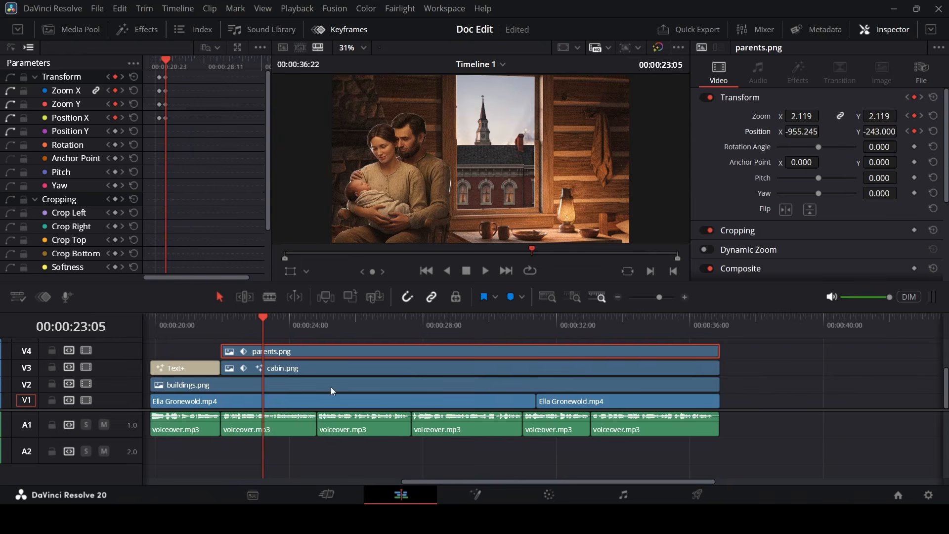
Play back the cabin pull-out from its start to check how the parents move into the frame.
{"action": "left_click", "coordinate": [221, 327]}
{"action": "key", "text": "space"}
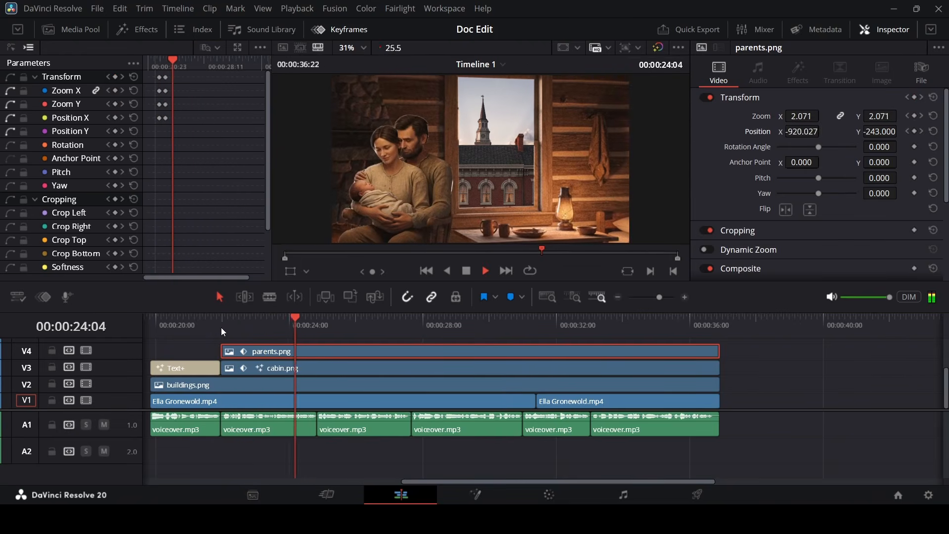
{"action": "key", "text": "space"}
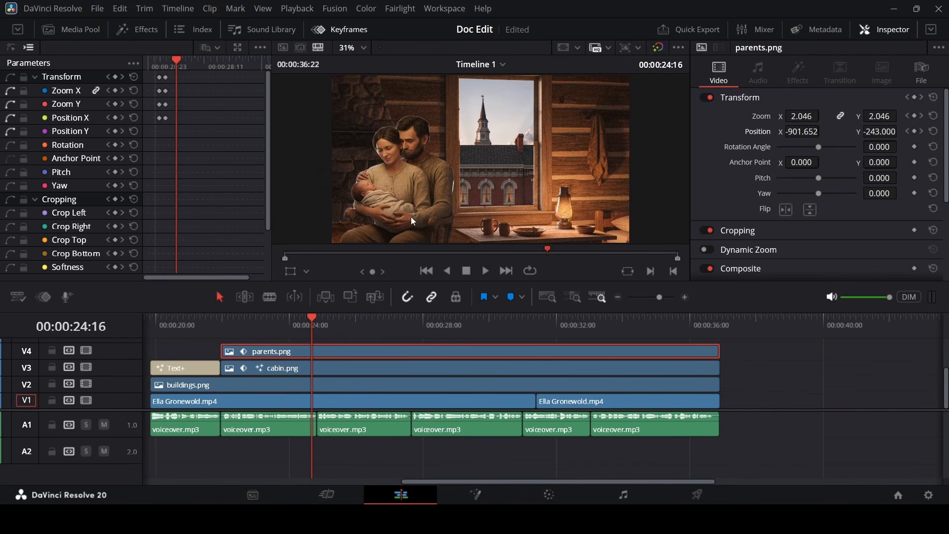
{"action": "left_click", "coordinate": [224, 326]}
{"action": "key", "text": "space"}
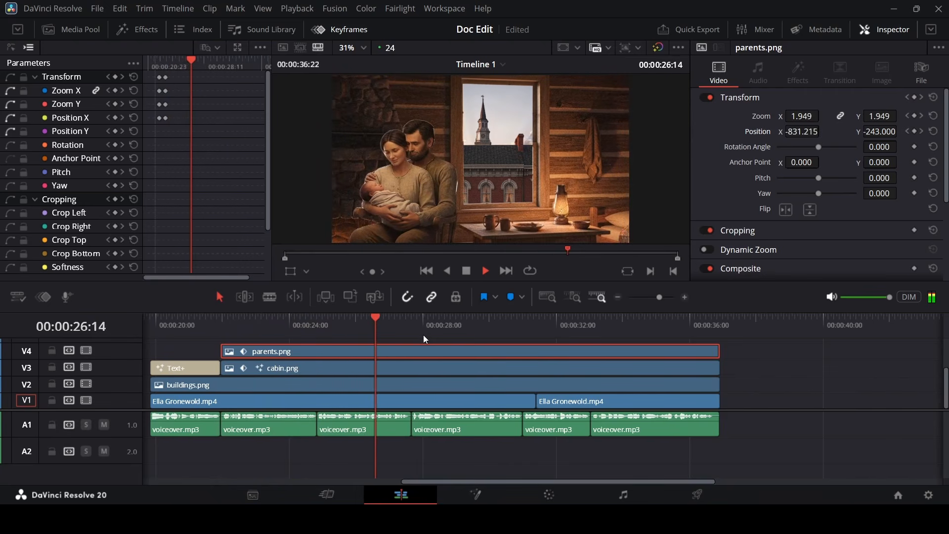
{"action": "key", "text": "space"}
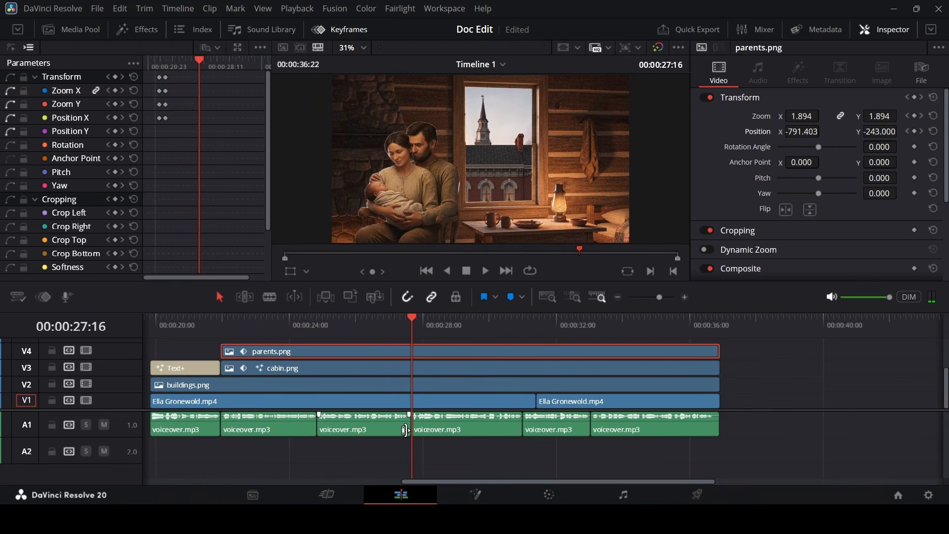
Place cabin-front.png on V5 at 00:00:27:16 and extend it to the end of the parents.png clip.
{"action": "left_click", "coordinate": [90, 32]}
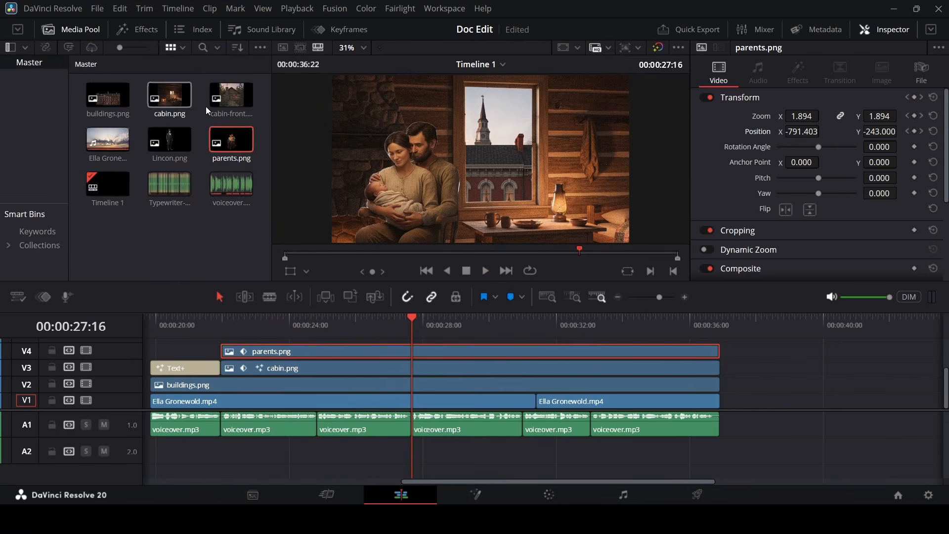
{"action": "left_click", "coordinate": [230, 97]}
{"action": "left_click_drag", "start_coordinate": [230, 96], "coordinate": [476, 381]}
{"action": "scroll", "coordinate": [708, 368], "scroll_direction": "down", "scroll_amount": 3}
{"action": "scroll", "coordinate": [723, 381], "scroll_direction": "up", "scroll_amount": 3}
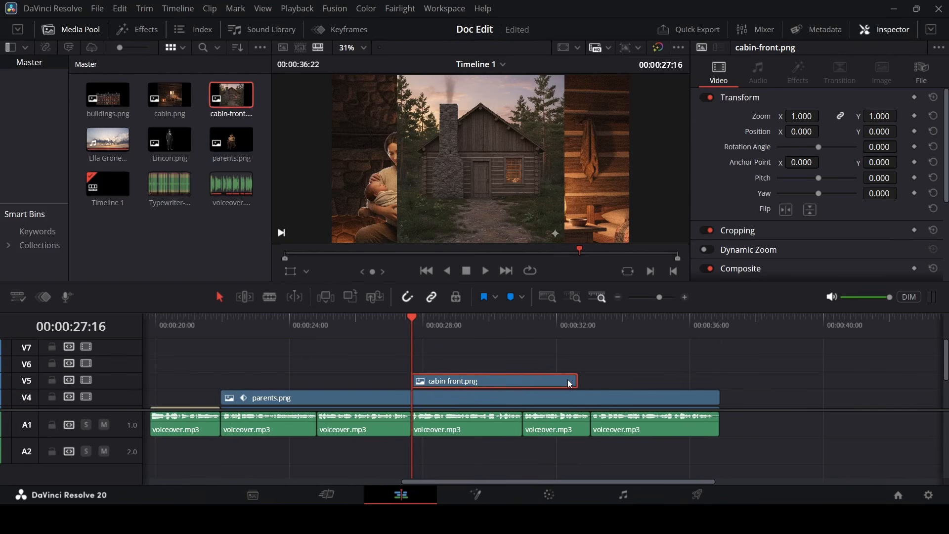
{"action": "left_click_drag", "start_coordinate": [571, 381], "coordinate": [717, 380]}
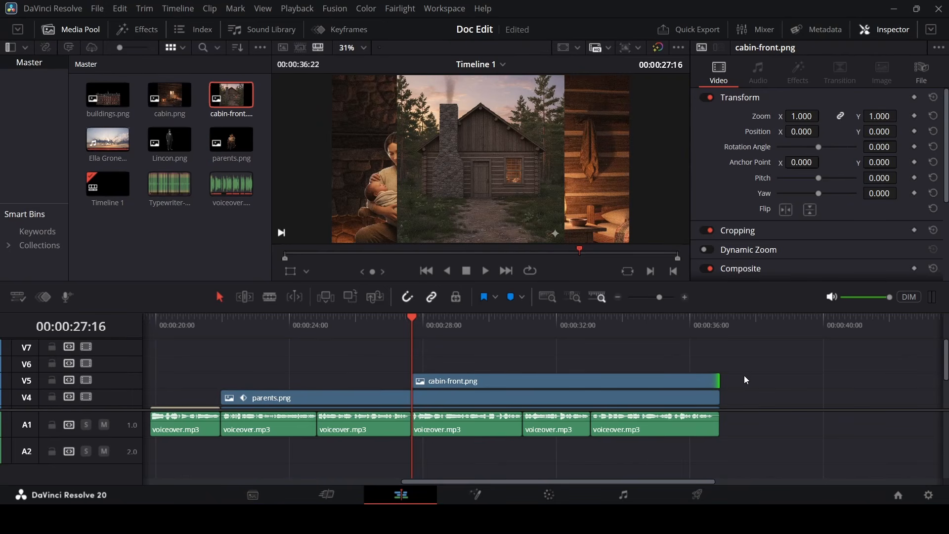
{"action": "scroll", "coordinate": [462, 373], "scroll_direction": "down", "scroll_amount": 3}
{"action": "scroll", "coordinate": [460, 366], "scroll_direction": "up", "scroll_amount": 3}
Open cabin-front.png in Fusion and attach a Rectangle mask to MediaIn1.
{"action": "right_click", "coordinate": [468, 386]}
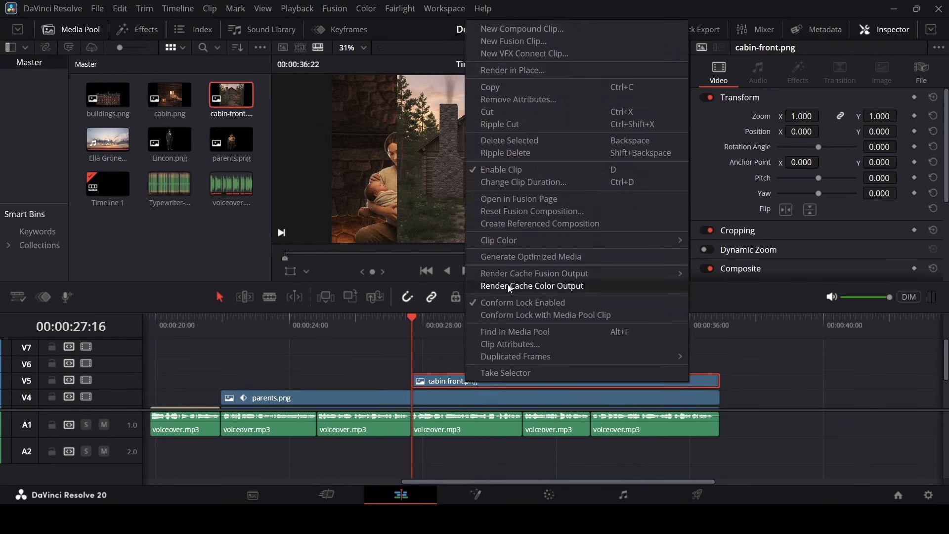
{"action": "left_click", "coordinate": [516, 200]}
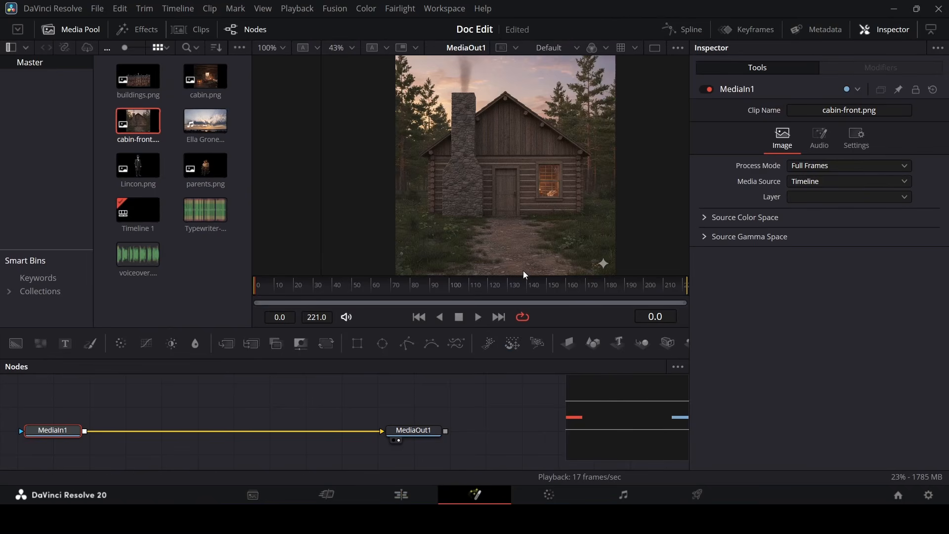
{"action": "left_click", "coordinate": [359, 350]}
{"action": "left_click_drag", "start_coordinate": [81, 406], "coordinate": [61, 431]}
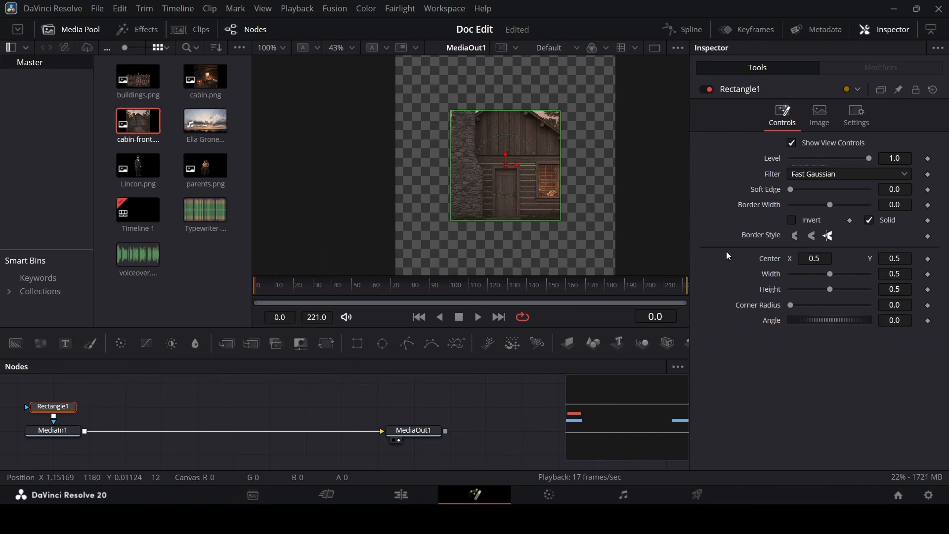
Fit the rectangle mask to the cabin's door with center Y 0.373719, width 0.102 and height 0.232.
{"action": "scroll", "coordinate": [501, 190], "scroll_direction": "down", "scroll_amount": 1}
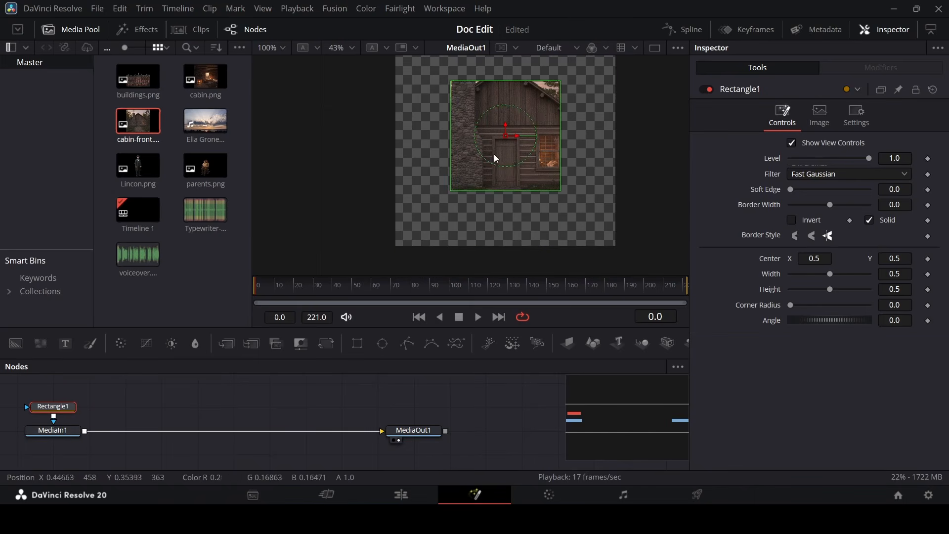
{"action": "scroll", "coordinate": [500, 163], "scroll_direction": "up", "scroll_amount": 1}
{"action": "left_click_drag", "start_coordinate": [903, 265], "coordinate": [821, 284]}
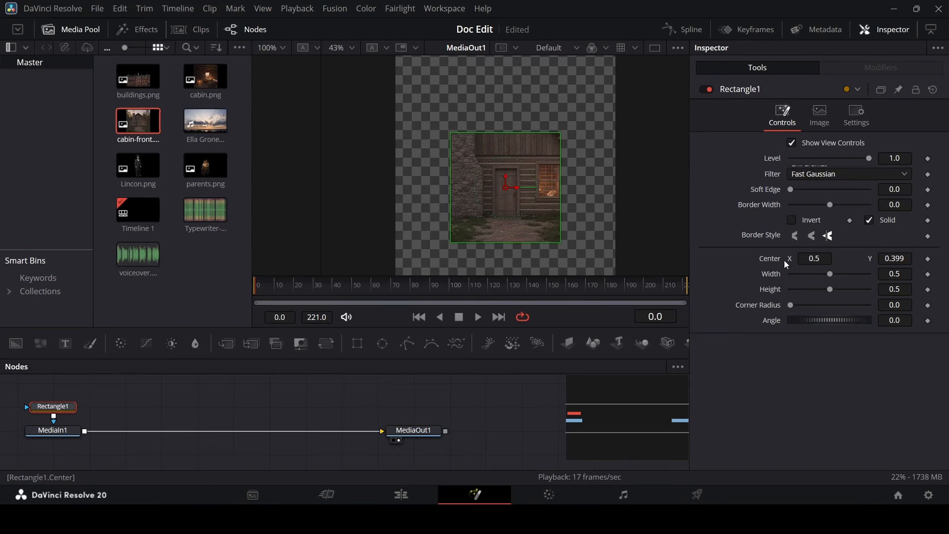
{"action": "left_click_drag", "start_coordinate": [825, 273], "coordinate": [799, 275]}
{"action": "mouse_move", "coordinate": [505, 181]}
{"action": "left_mouse_down"}
{"action": "mouse_move", "coordinate": [503, 193]}
{"action": "mouse_move", "coordinate": [503, 185]}
{"action": "left_mouse_up"}
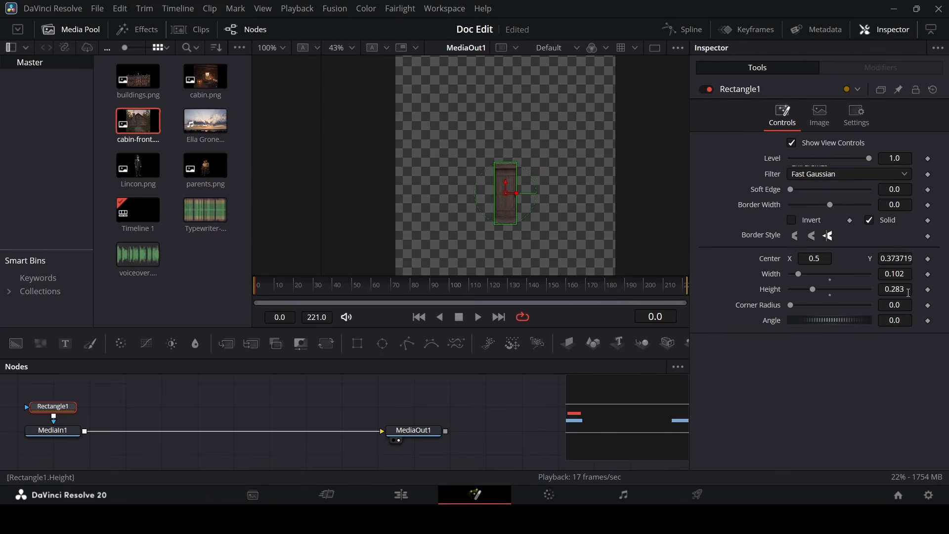
{"action": "left_click_drag", "start_coordinate": [905, 290], "coordinate": [879, 290]}
Invert the rectangle mask to cut out the doorway, inspect its edges, and return to the Edit page.
{"action": "left_click", "coordinate": [811, 219]}
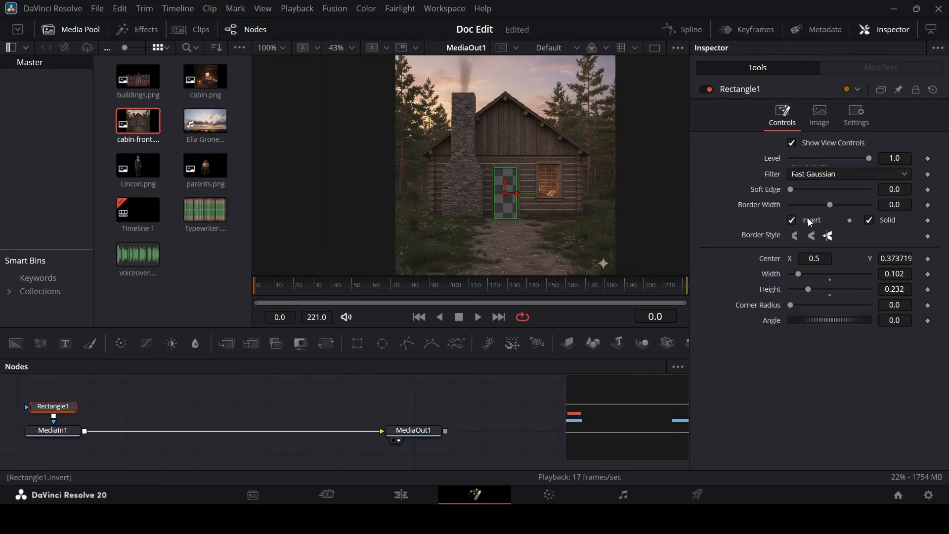
{"action": "left_click", "coordinate": [452, 419]}
{"action": "scroll", "coordinate": [512, 227], "scroll_direction": "up", "scroll_amount": 5}
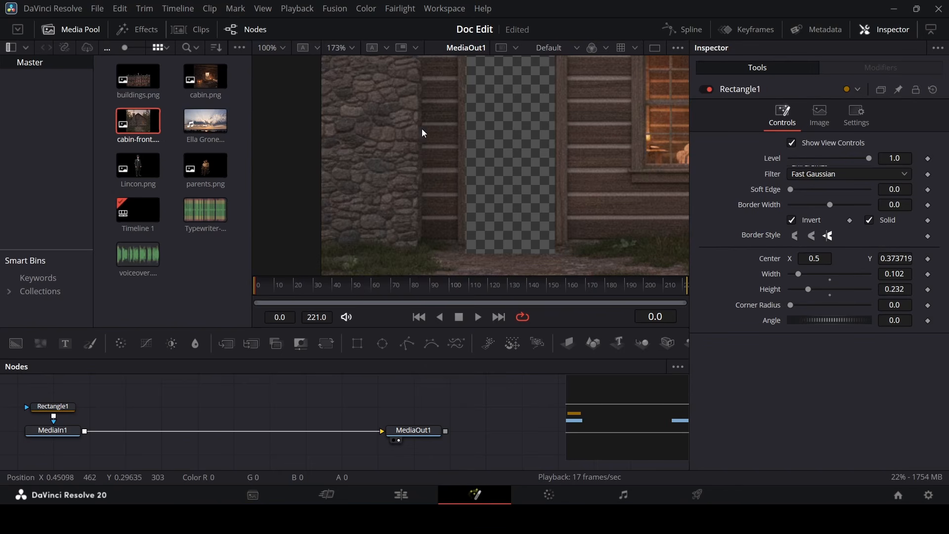
{"action": "scroll", "coordinate": [551, 218], "scroll_direction": "down", "scroll_amount": 4}
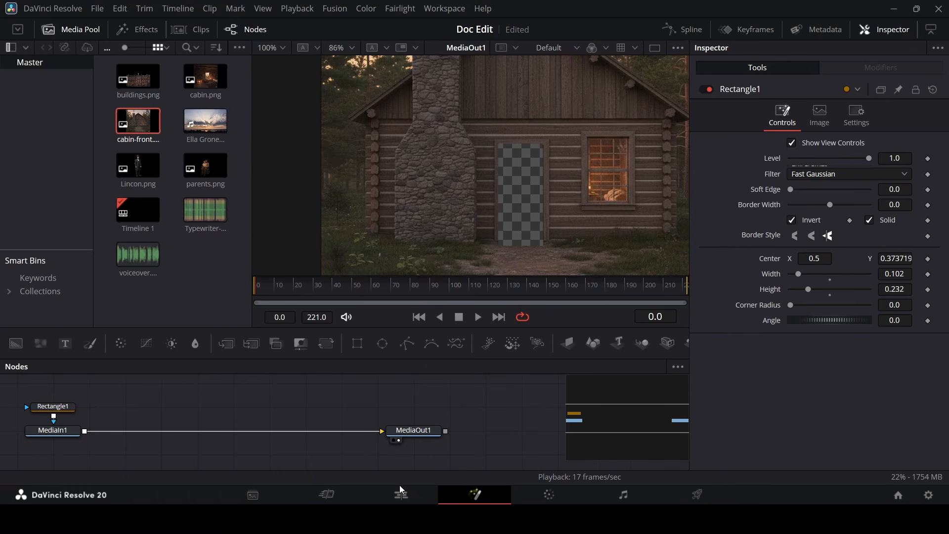
{"action": "left_click", "coordinate": [401, 494]}
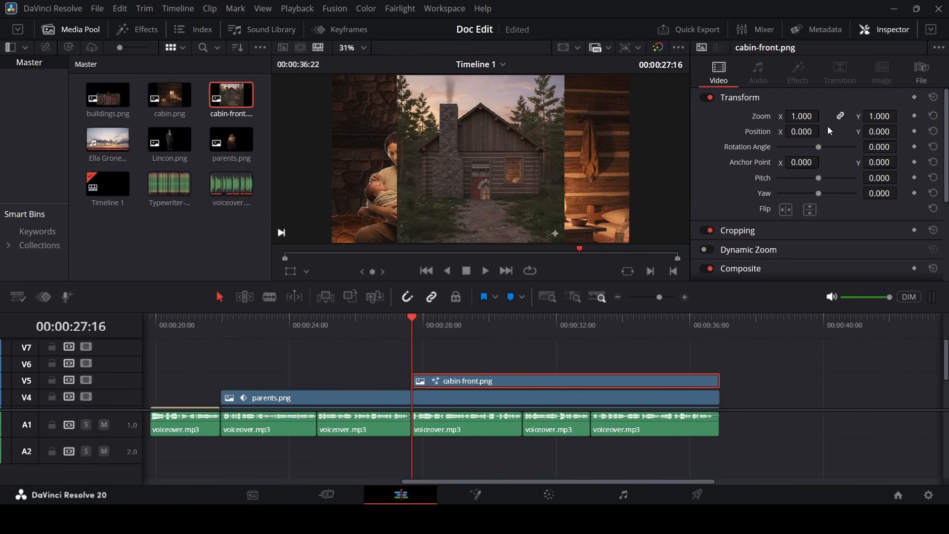
Frame the parents in cabin-front.png's doorway at 00:00:36:21 with zoom 2.790, position X -432 and Y 174, and save the project.
{"action": "left_click_drag", "start_coordinate": [808, 116], "coordinate": [828, 116]}
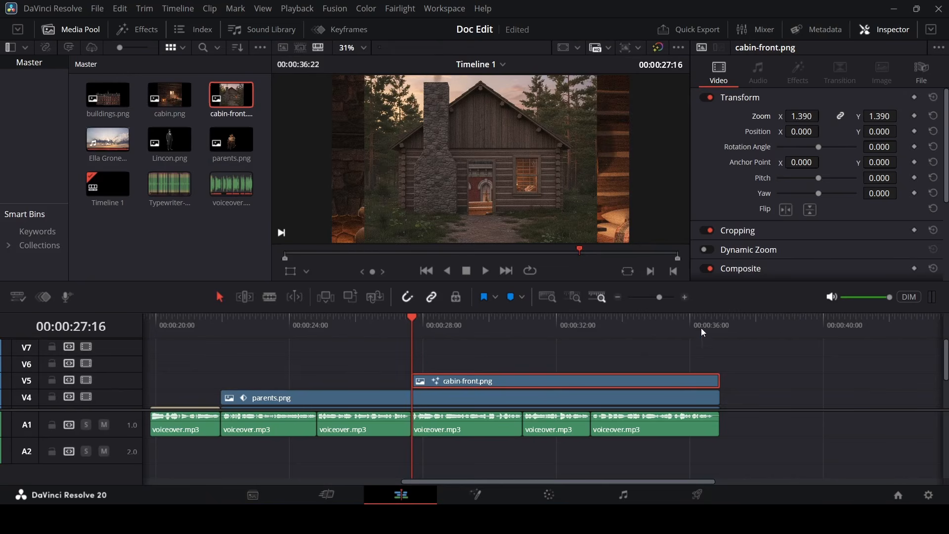
{"action": "left_click_drag", "start_coordinate": [704, 332], "coordinate": [717, 324]}
{"action": "left_click_drag", "start_coordinate": [801, 116], "coordinate": [824, 115]}
{"action": "left_click_drag", "start_coordinate": [866, 141], "coordinate": [899, 141]}
{"action": "left_click_drag", "start_coordinate": [793, 132], "coordinate": [824, 130]}
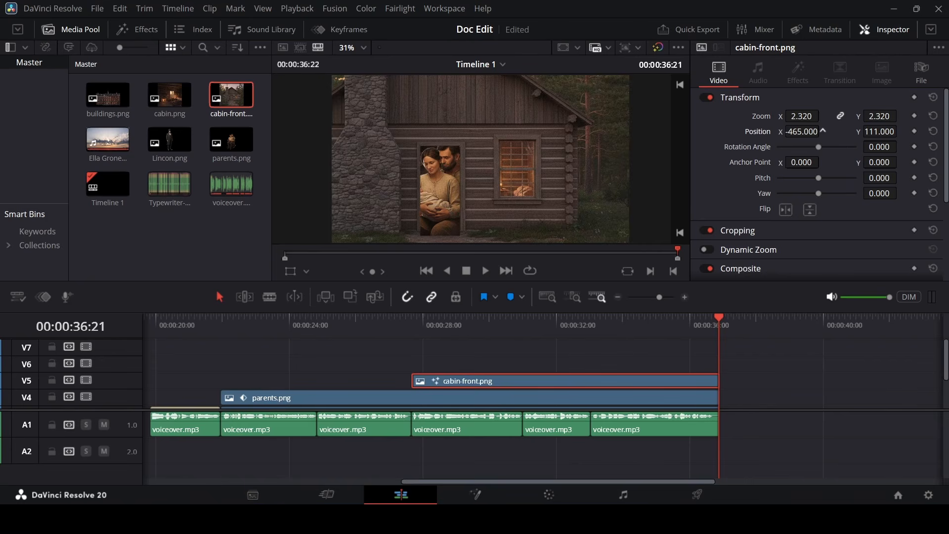
{"action": "left_click_drag", "start_coordinate": [880, 132], "coordinate": [882, 130]}
{"action": "left_click_drag", "start_coordinate": [821, 116], "coordinate": [821, 132]}
{"action": "key", "text": "ctrl+s"}
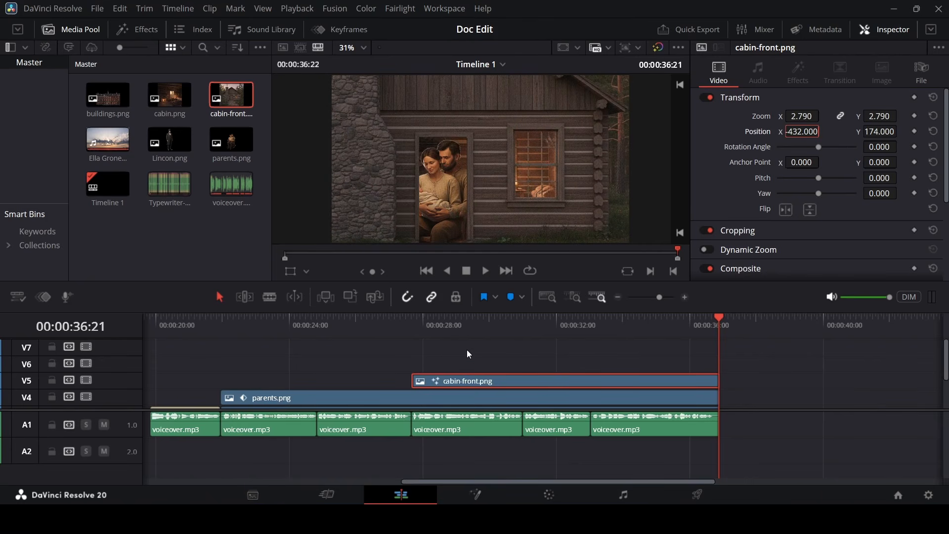
Preview the doorway shot, add zoom and position keyframes to cabin-front.png at 00:00:36:21, and save the project.
{"action": "left_click", "coordinate": [407, 332]}
{"action": "key", "text": "space"}
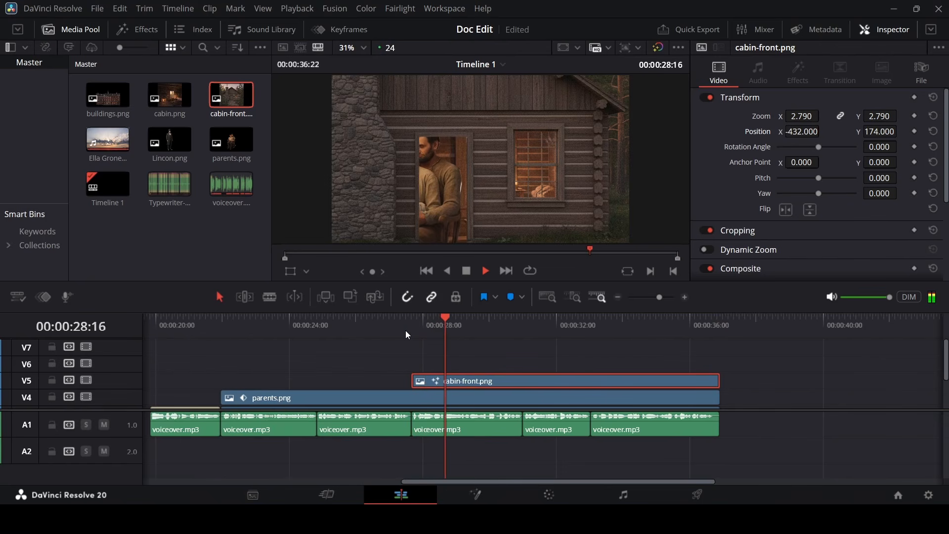
{"action": "left_click", "coordinate": [704, 330]}
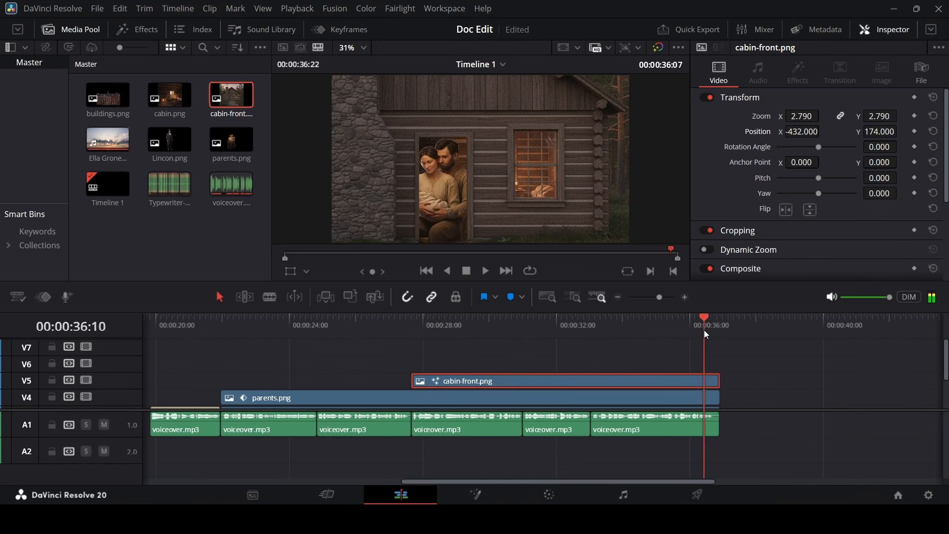
{"action": "left_click", "coordinate": [915, 117]}
{"action": "left_click", "coordinate": [915, 132]}
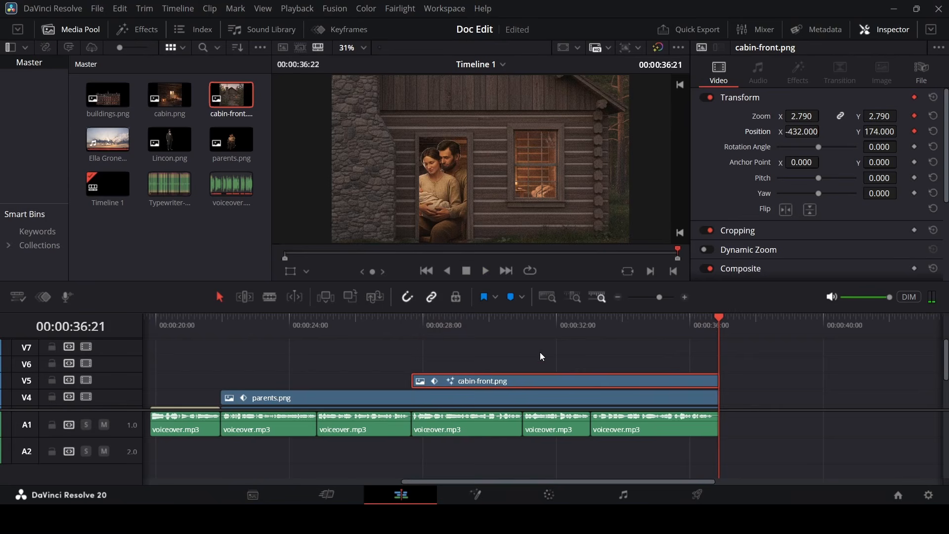
{"action": "key", "text": "ctrl+s"}
Keyframe cabin-front.png at its first frame, 00:00:27:16, with zoom 22.770 and position Y 849 so the wall sits outside the view.
{"action": "left_click_drag", "start_coordinate": [428, 331], "coordinate": [411, 328]}
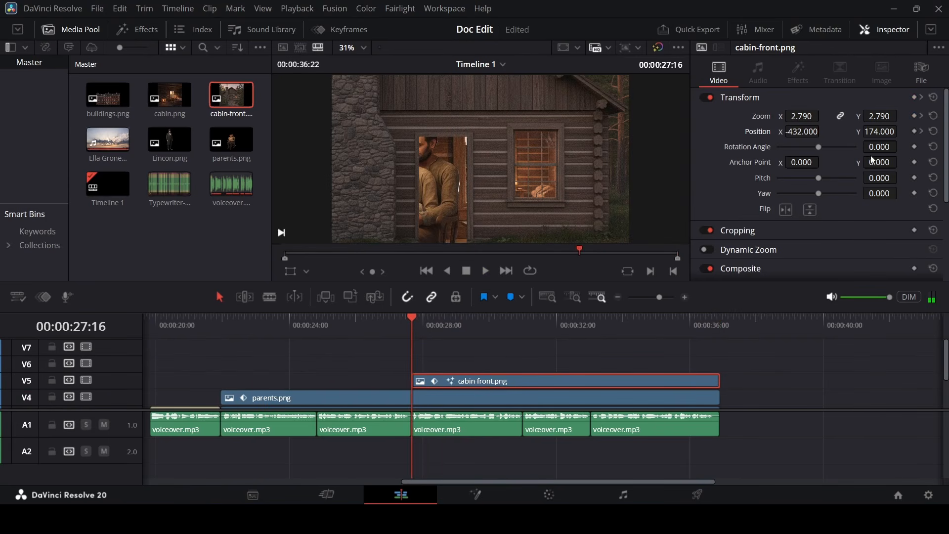
{"action": "left_click_drag", "start_coordinate": [801, 115], "coordinate": [794, 129]}
{"action": "left_click_drag", "start_coordinate": [888, 132], "coordinate": [947, 132]}
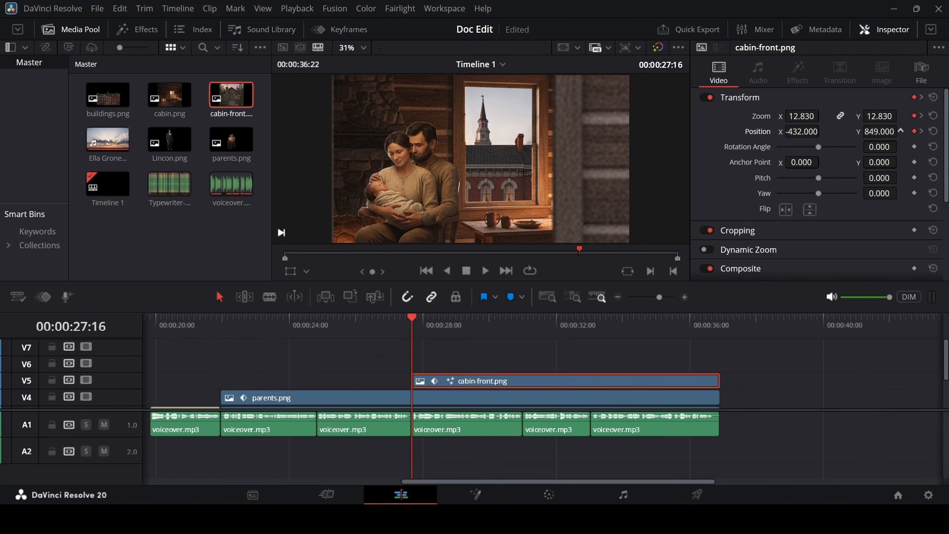
{"action": "left_click_drag", "start_coordinate": [799, 117], "coordinate": [947, 117]}
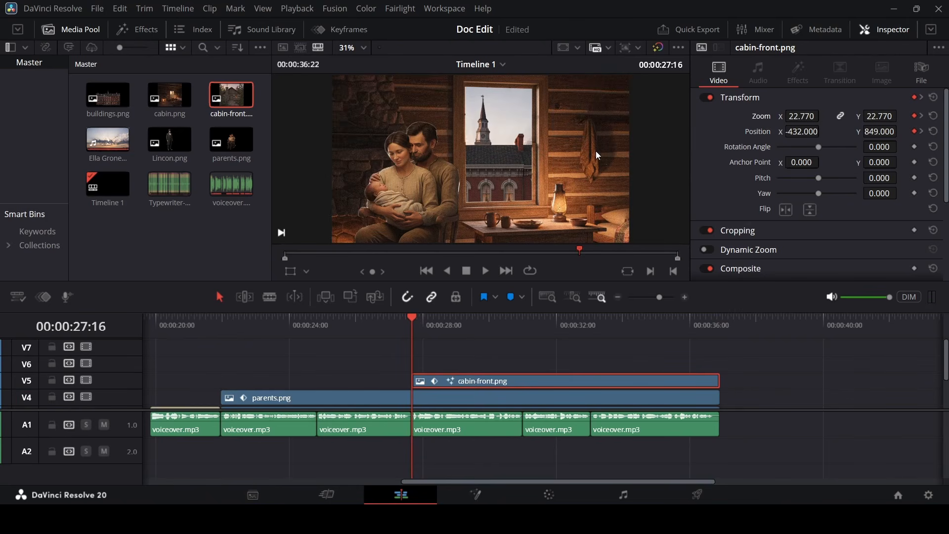
Play back the start of the cabin-front.png zoom-out and examine how fast the door frame enters the shot.
{"action": "left_click", "coordinate": [406, 330]}
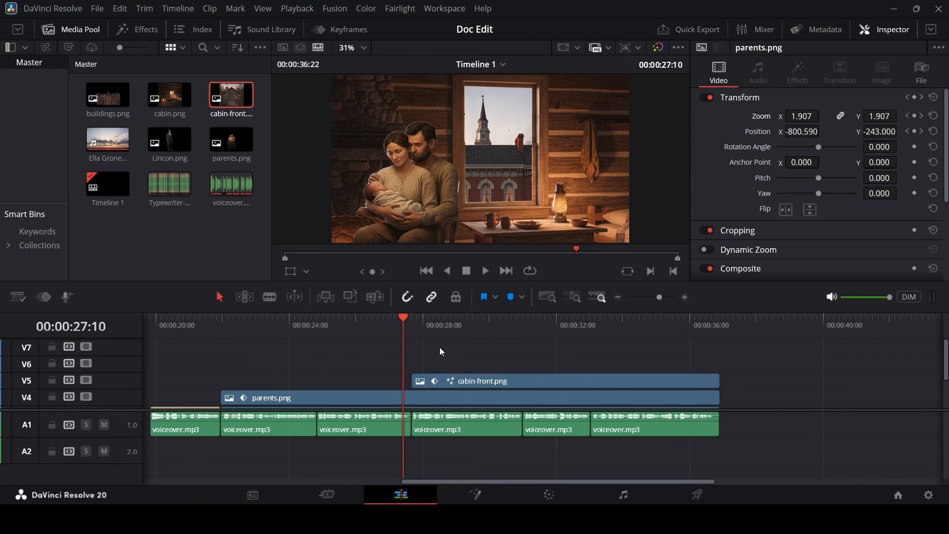
{"action": "scroll", "coordinate": [440, 351], "scroll_direction": "down", "scroll_amount": 3}
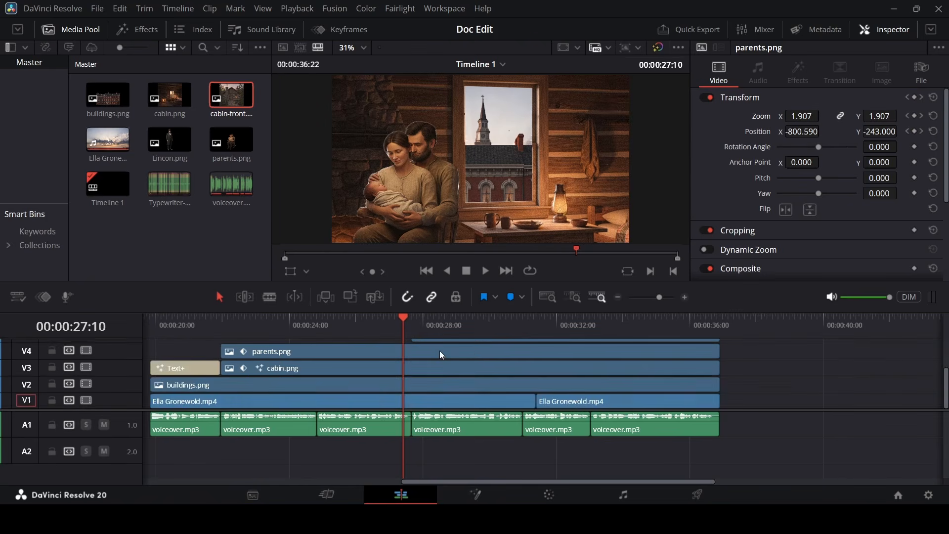
{"action": "scroll", "coordinate": [462, 352], "scroll_direction": "up", "scroll_amount": 3}
{"action": "key", "text": "space"}
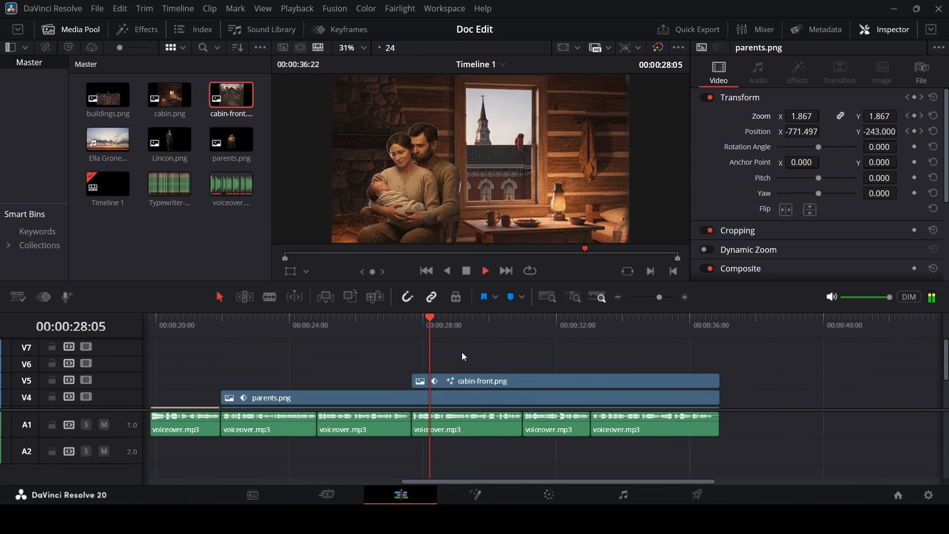
{"action": "key", "text": "space"}
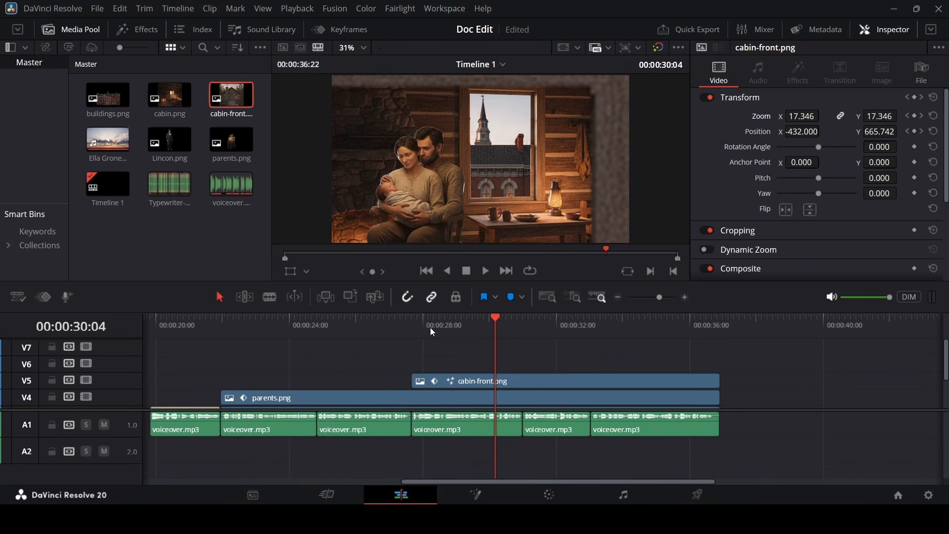
{"action": "left_click_drag", "start_coordinate": [430, 328], "coordinate": [444, 328]}
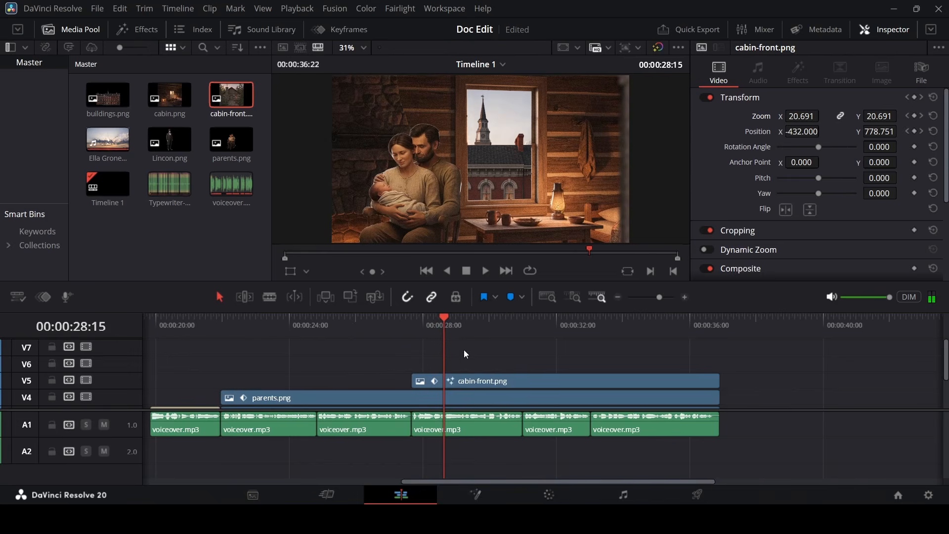
{"action": "scroll", "coordinate": [506, 354], "scroll_direction": "up", "scroll_amount": 4}
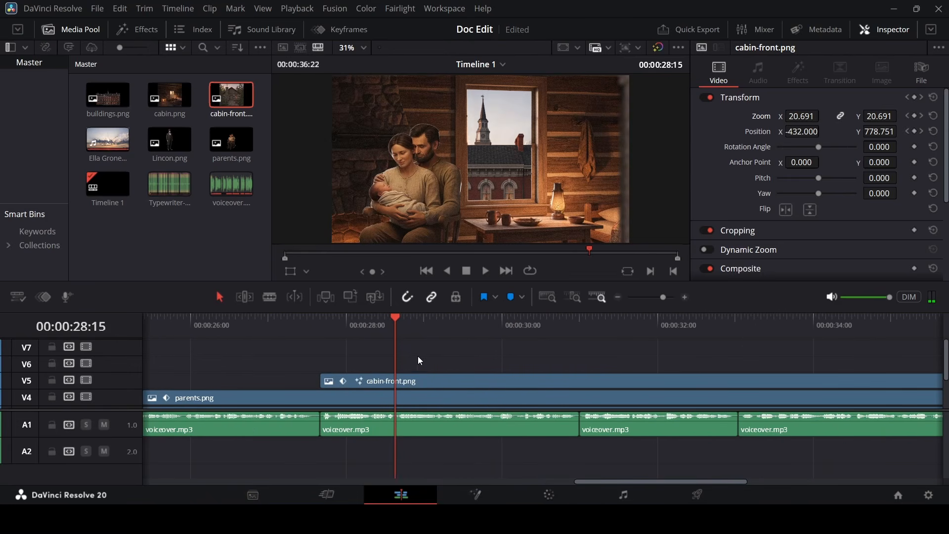
{"action": "left_click", "coordinate": [331, 327]}
{"action": "key", "text": "space"}
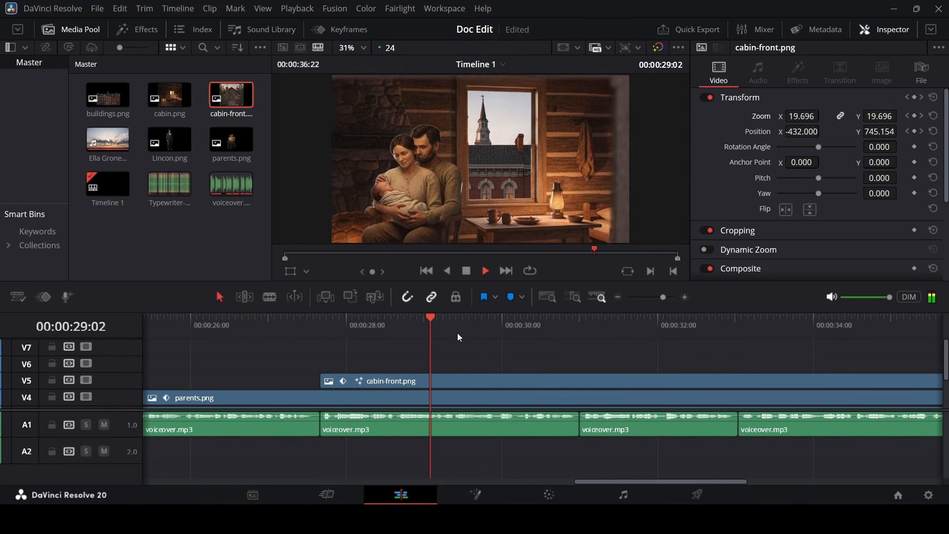
Add a cabin-front.png keyframe at 00:00:29:22 with zoom 3.808 and position X -670.
{"action": "left_click_drag", "start_coordinate": [465, 331], "coordinate": [496, 339]}
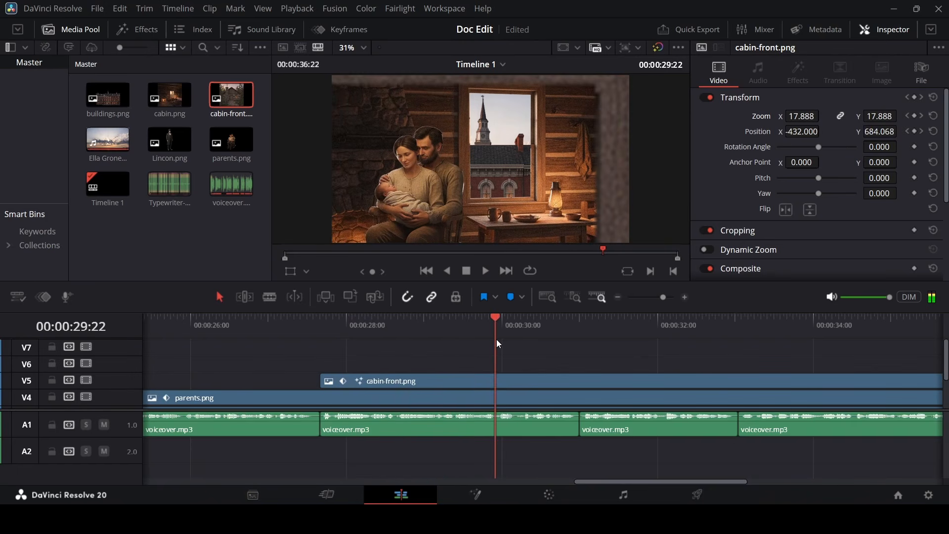
{"action": "left_click", "coordinate": [514, 384]}
{"action": "left_click_drag", "start_coordinate": [813, 119], "coordinate": [857, 132]}
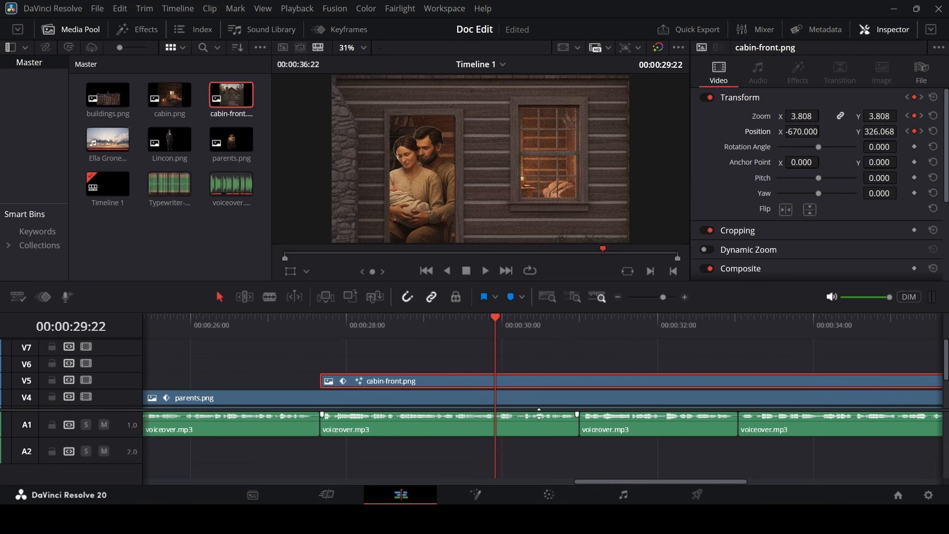
Play back the cabin-front.png zoom-out from its start to check the faster pull through the doorway.
{"action": "left_click", "coordinate": [321, 331]}
{"action": "key", "text": "space"}
{"action": "scroll", "coordinate": [449, 344], "scroll_direction": "down", "scroll_amount": 2}
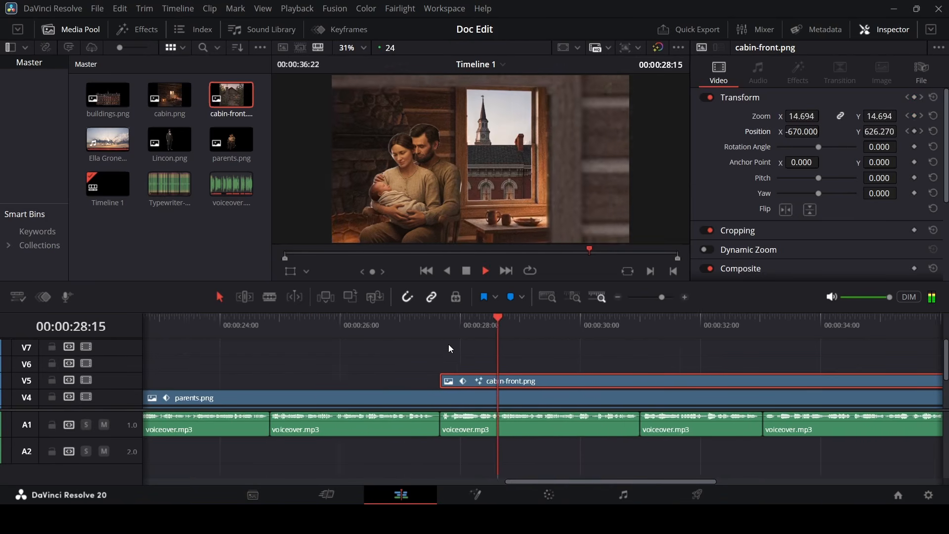
{"action": "scroll", "coordinate": [471, 352], "scroll_direction": "down", "scroll_amount": 2}
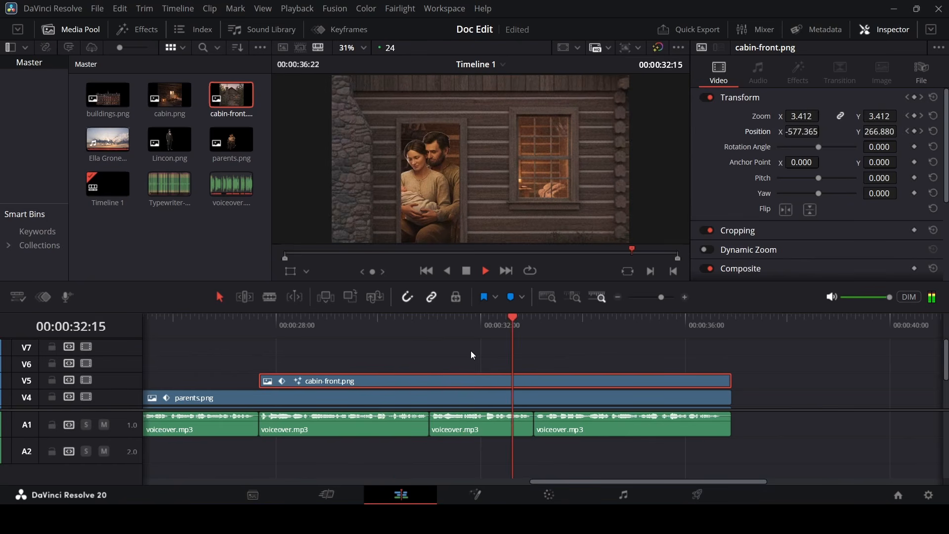
{"action": "key", "text": "space"}
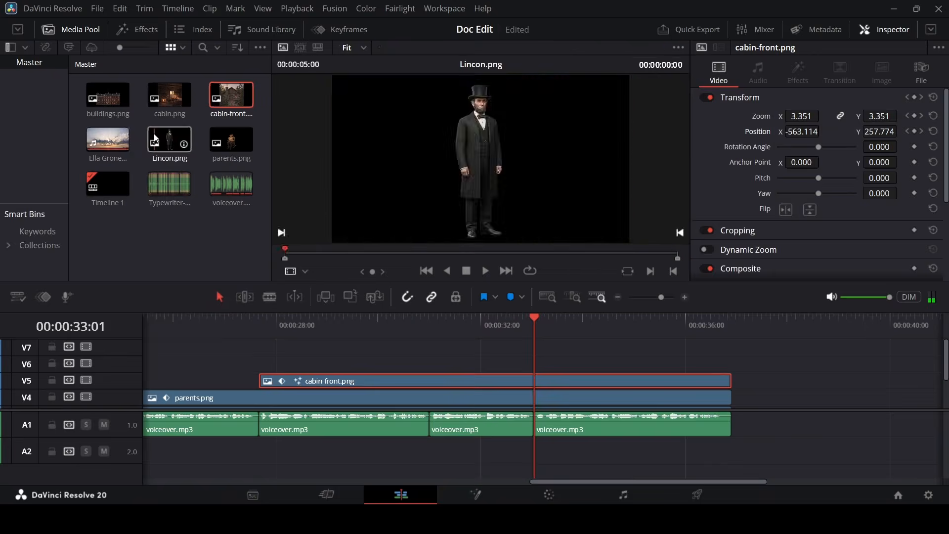
Place Lincon.png on V6 above cabin-front.png, starting at 00:00:27:16, and extend it to the end of the other clips.
{"action": "left_click_drag", "start_coordinate": [188, 144], "coordinate": [775, 398]}
{"action": "left_click_drag", "start_coordinate": [778, 393], "coordinate": [293, 363]}
{"action": "left_click", "coordinate": [251, 319]}
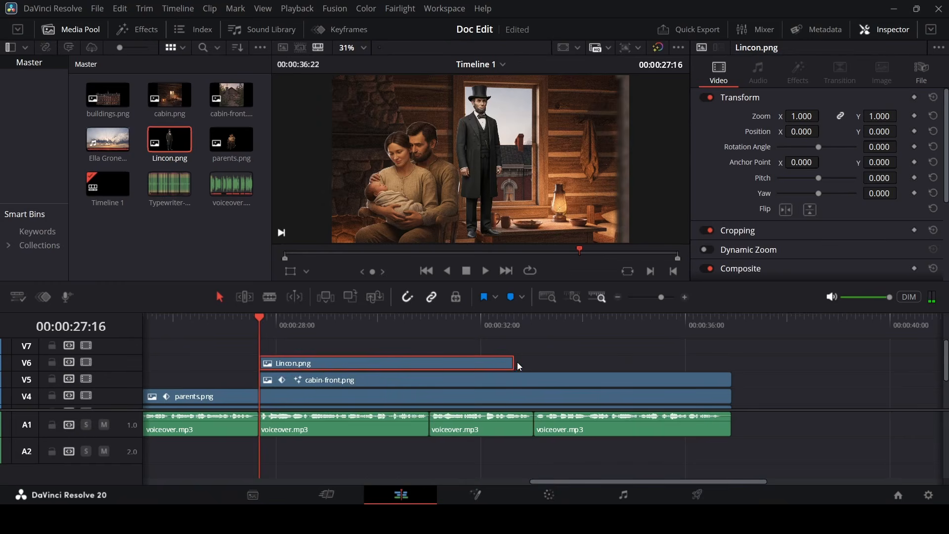
{"action": "left_click_drag", "start_coordinate": [512, 361], "coordinate": [726, 361]}
Stand Lincon.png beside the doorway with zoom 1.600, position X -1062 and Y -265.
{"action": "left_click", "coordinate": [711, 318]}
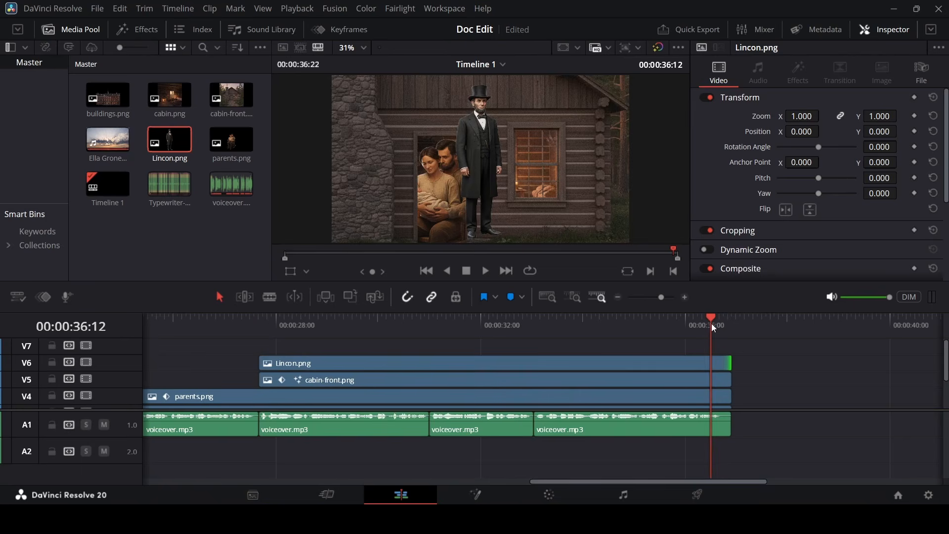
{"action": "left_click", "coordinate": [704, 360]}
{"action": "left_click_drag", "start_coordinate": [806, 134], "coordinate": [806, 135]}
{"action": "left_click_drag", "start_coordinate": [880, 131], "coordinate": [881, 131]}
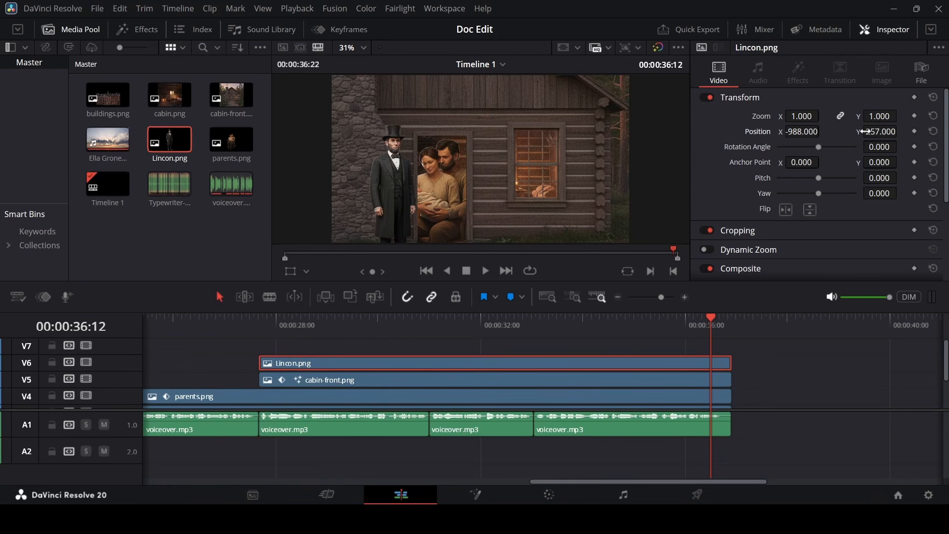
{"action": "left_click_drag", "start_coordinate": [816, 116], "coordinate": [823, 131]}
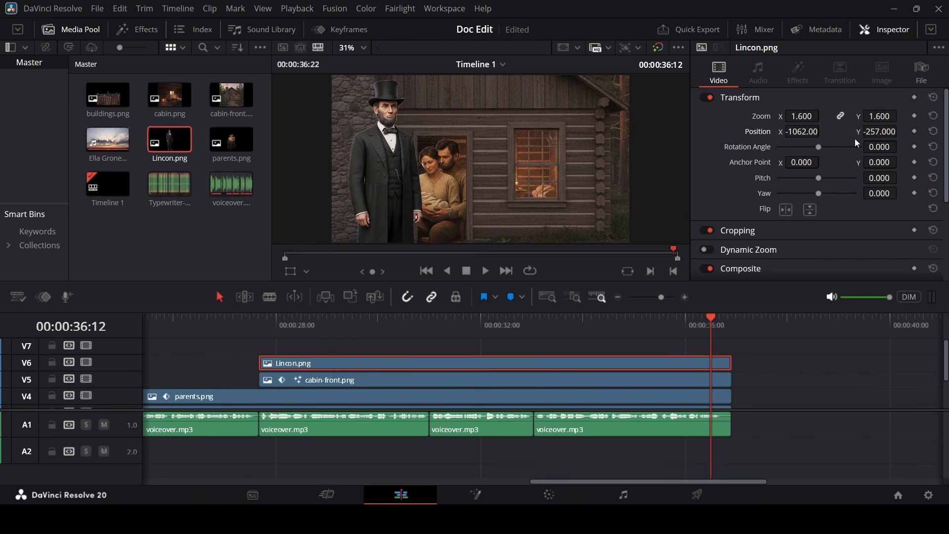
Add zoom and position keyframes to Lincon.png at 00:00:36:21.
{"action": "left_click", "coordinate": [726, 332]}
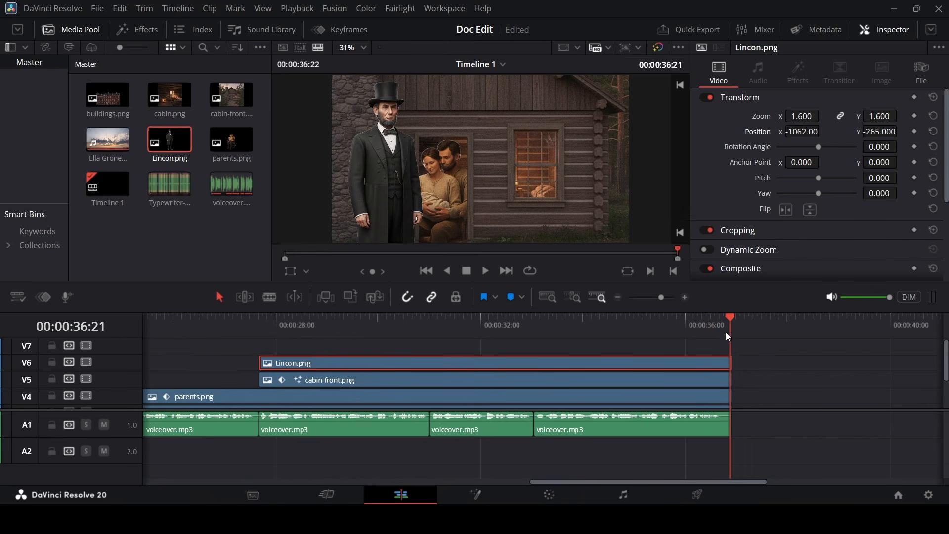
{"action": "left_click", "coordinate": [914, 116]}
{"action": "left_click", "coordinate": [915, 131]}
Keyframe Lincon.png out of frame at 00:00:29:11 with zoom 1.250 and position X -2138.
{"action": "left_click", "coordinate": [259, 330]}
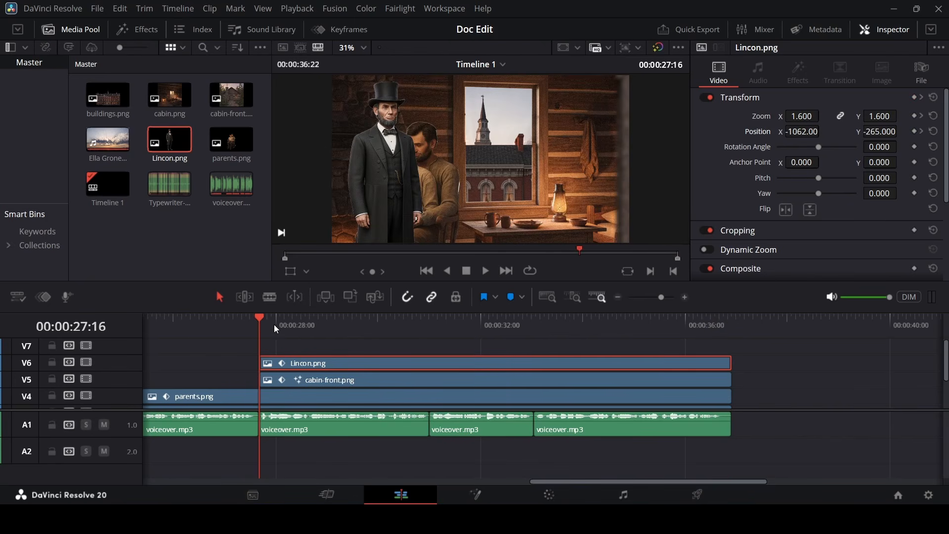
{"action": "left_click_drag", "start_coordinate": [274, 324], "coordinate": [352, 328]}
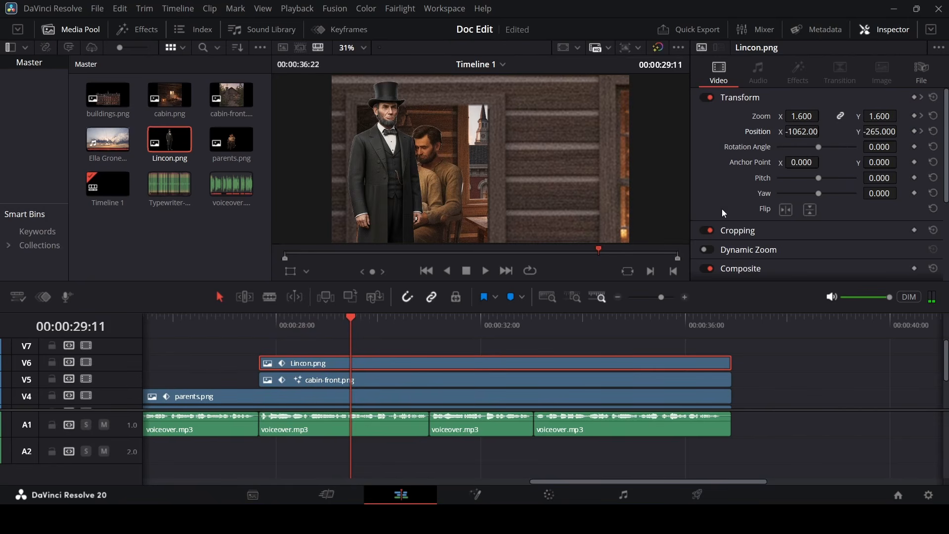
{"action": "left_click_drag", "start_coordinate": [824, 137], "coordinate": [788, 117]}
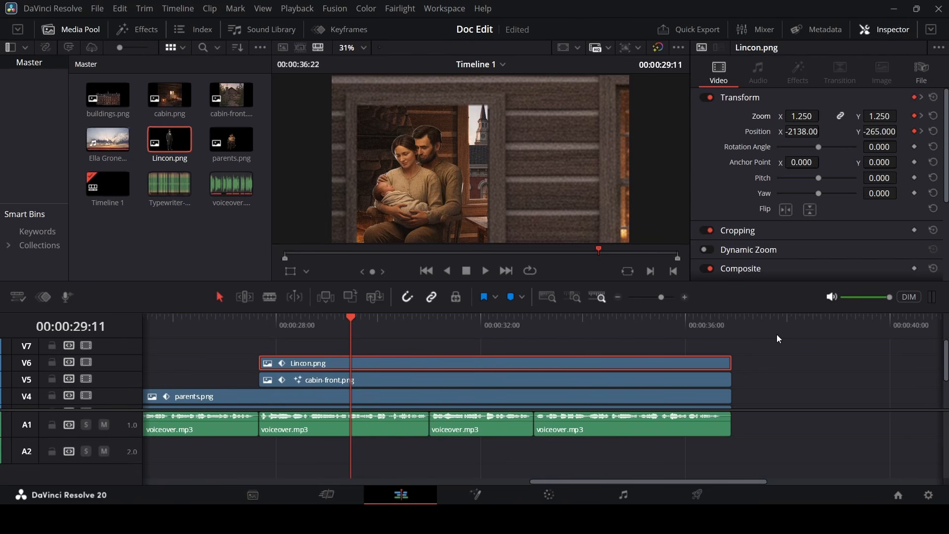
Play and scrub through Lincon.png's entrance to check its timing against the cabin zoom-out.
{"action": "key", "text": "space"}
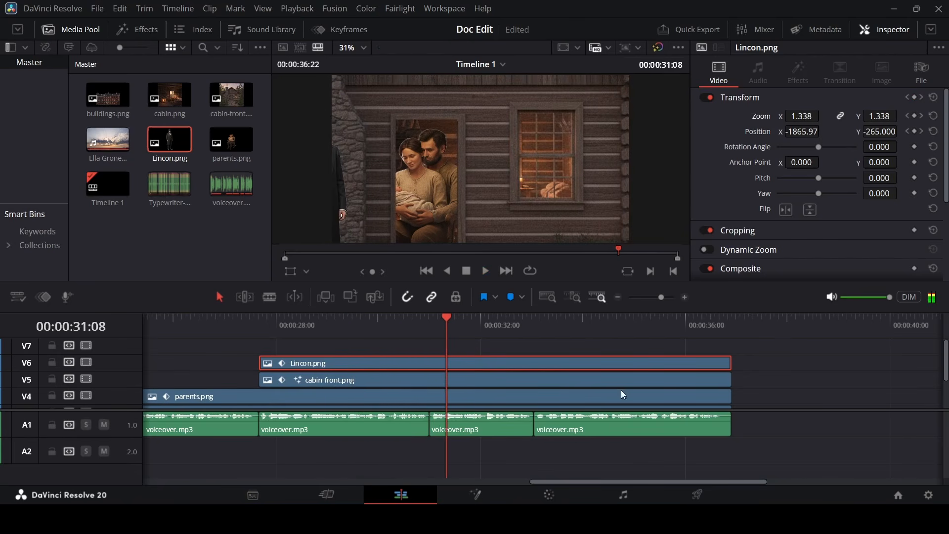
{"action": "left_click_drag", "start_coordinate": [377, 321], "coordinate": [428, 330]}
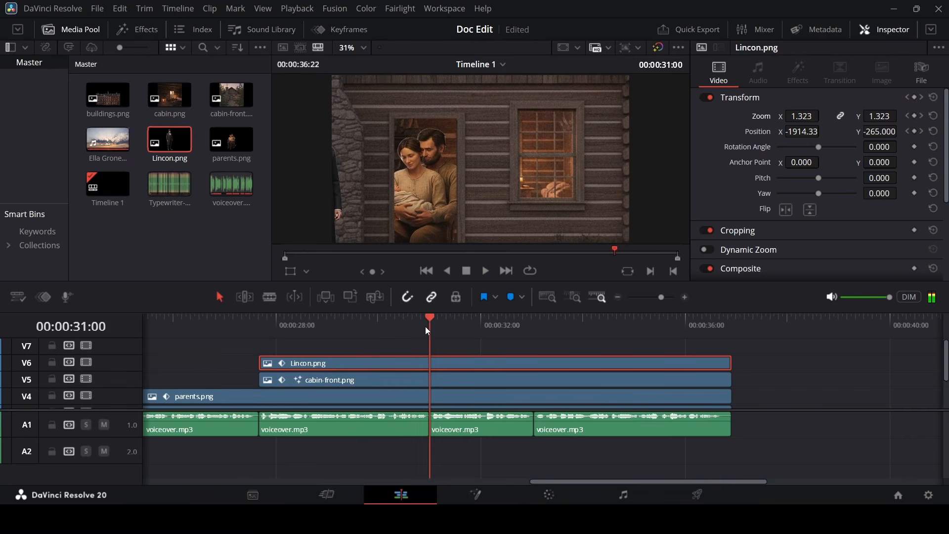
{"action": "left_click", "coordinate": [397, 321]}
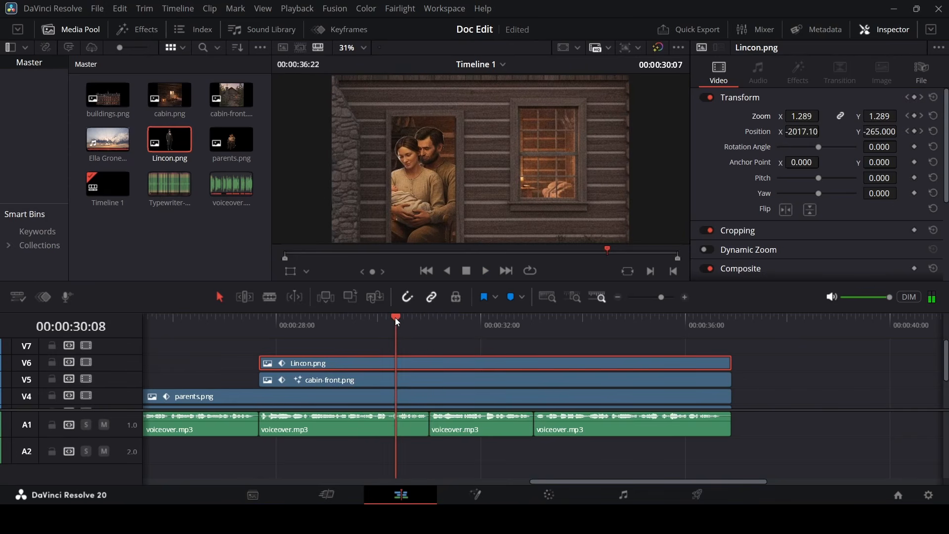
Locate cabin-front.png's middle keyframe at 00:00:29:22 and keyframe Lincon.png there with zoom 1.312 and position X -1303.50.
{"action": "left_click", "coordinate": [325, 380]}
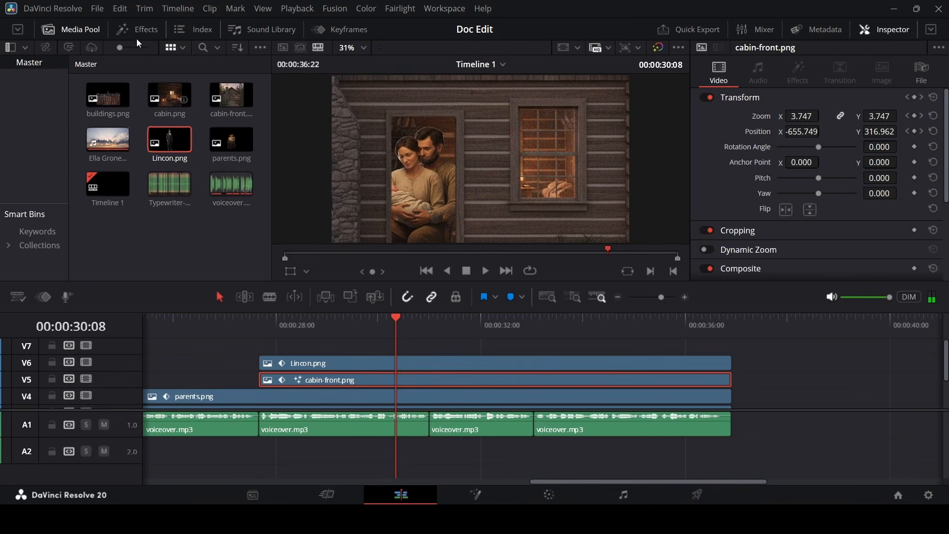
{"action": "left_click", "coordinate": [354, 31]}
{"action": "left_click", "coordinate": [185, 67]}
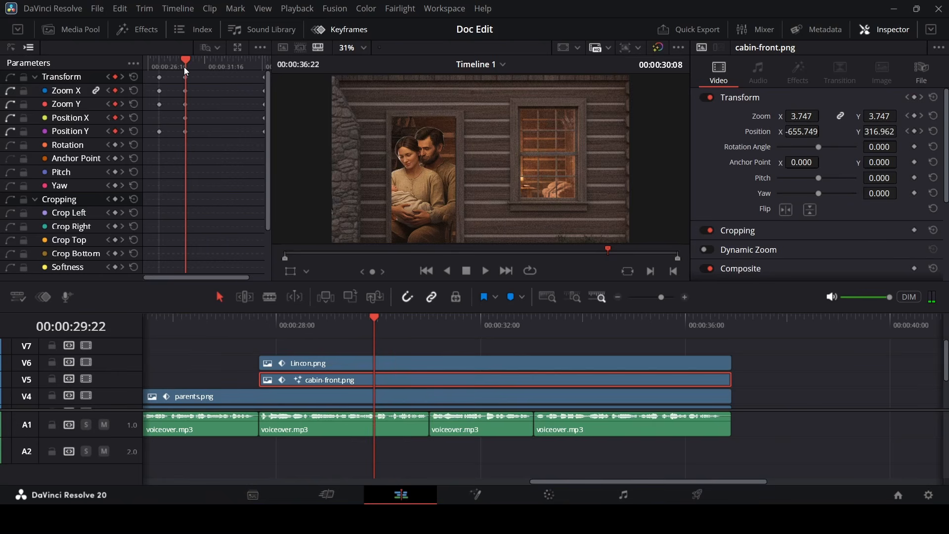
{"action": "left_click", "coordinate": [394, 366]}
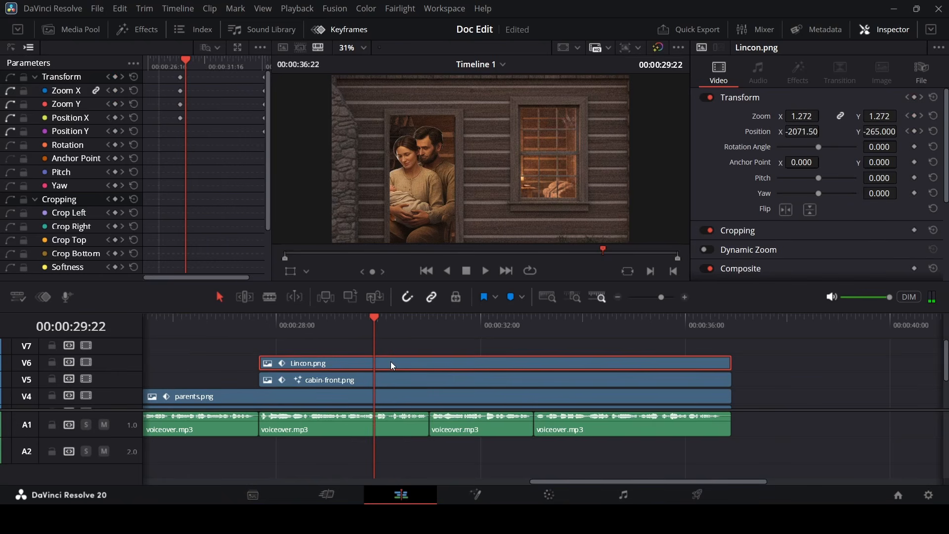
{"action": "mouse_move", "coordinate": [801, 131]}
{"action": "left_mouse_down"}
{"action": "mouse_move", "coordinate": [824, 131]}
{"action": "mouse_move", "coordinate": [807, 131]}
{"action": "mouse_move", "coordinate": [807, 117]}
{"action": "left_mouse_up"}
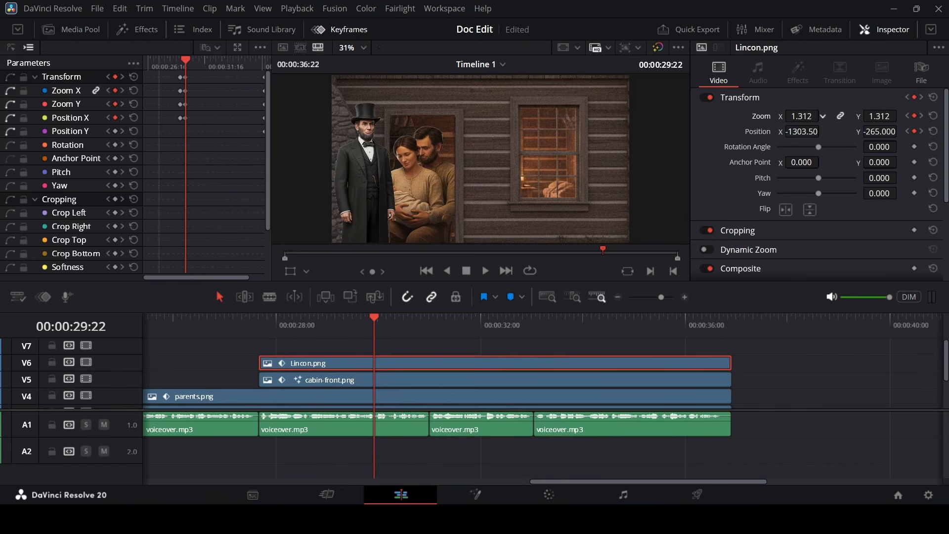
Play back Lincon.png's entrance to the end of the timeline and review the full stack of tracks.
{"action": "left_click", "coordinate": [345, 322]}
{"action": "key", "text": "space"}
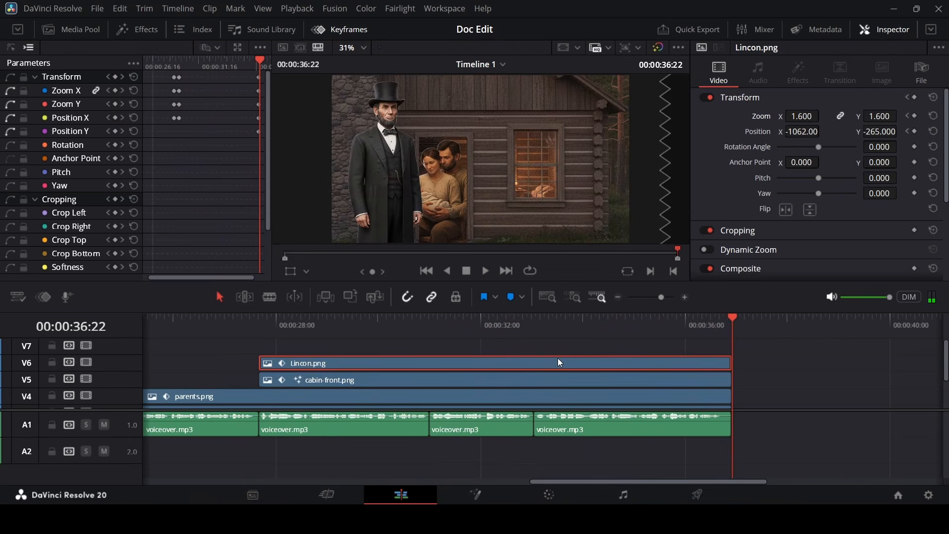
{"action": "scroll", "coordinate": [558, 358], "scroll_direction": "down", "scroll_amount": 4, "text": "alt"}
{"action": "scroll", "coordinate": [546, 361], "scroll_direction": "down", "scroll_amount": 3}
{"action": "left_click", "coordinate": [576, 384]}
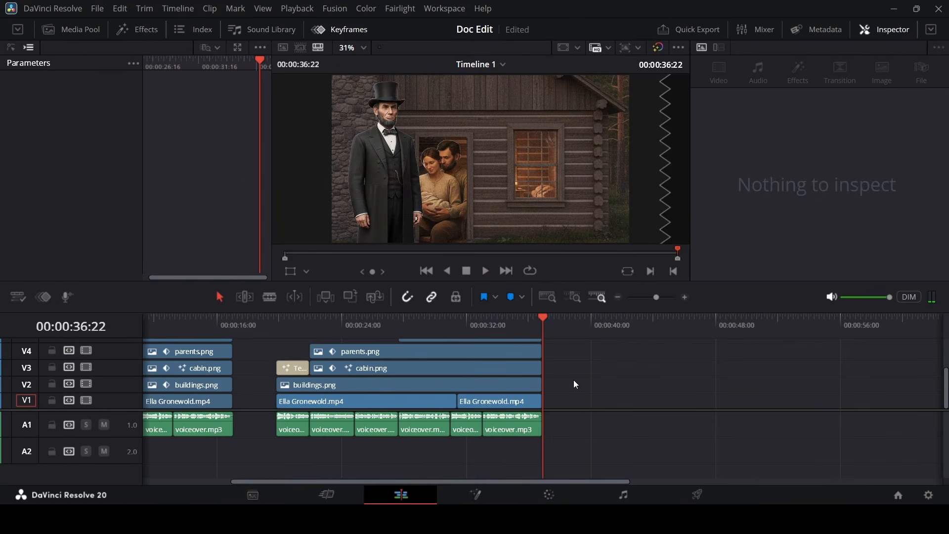
Add an Adjustment Clip on track V7 above Lincon.png, spanning the whole rebuilt scene up to its end.
{"action": "scroll", "coordinate": [573, 381], "scroll_direction": "up", "scroll_amount": 3}
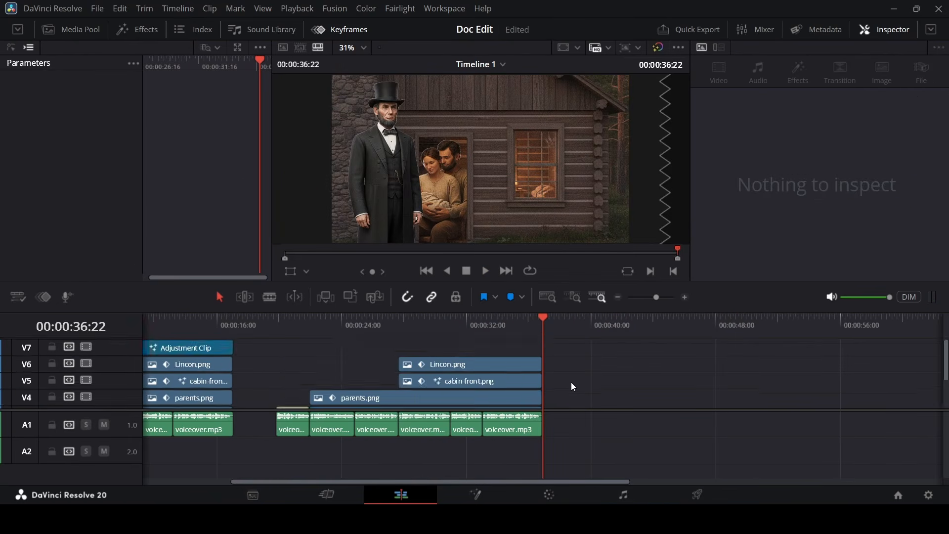
{"action": "scroll", "coordinate": [572, 383], "scroll_direction": "down", "scroll_amount": 3}
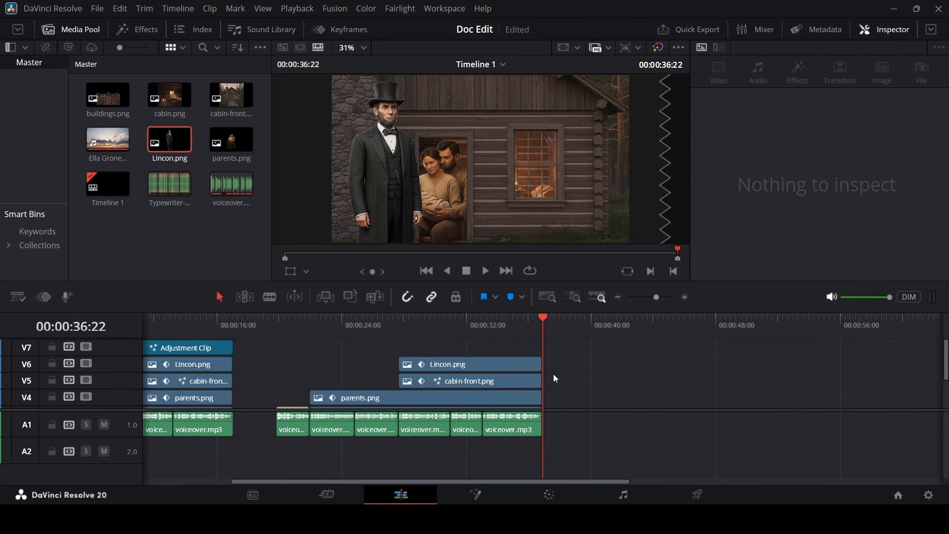
{"action": "left_click", "coordinate": [139, 31]}
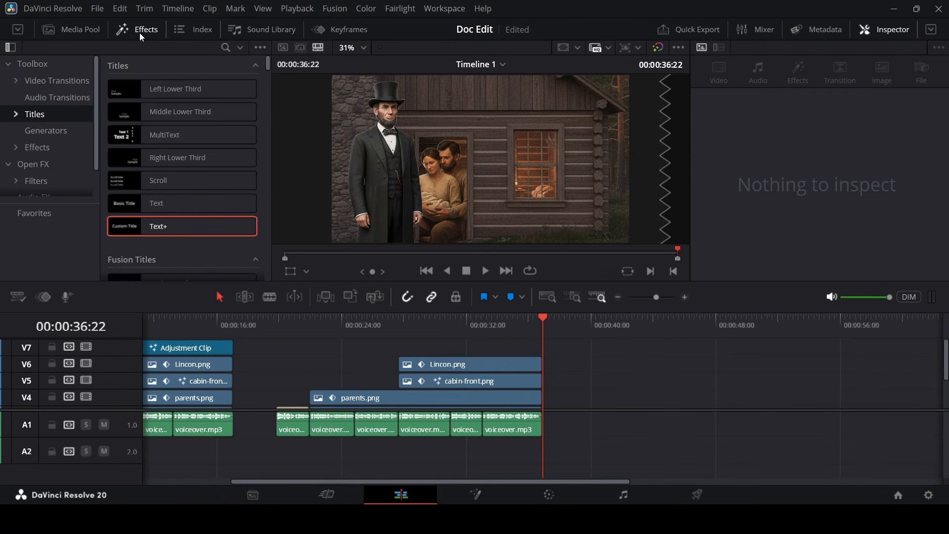
{"action": "left_click", "coordinate": [69, 146]}
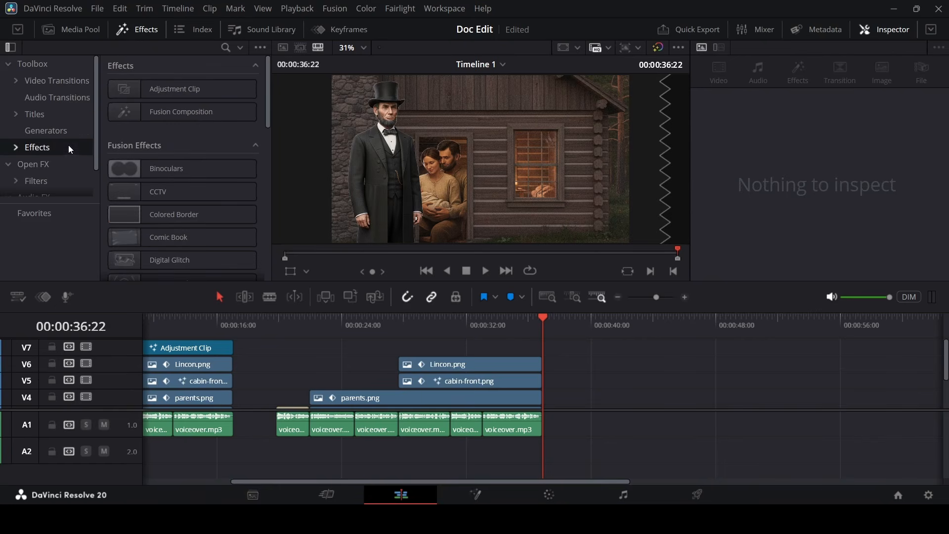
{"action": "left_click_drag", "start_coordinate": [168, 97], "coordinate": [542, 348]}
Open the new adjustment clip in Fusion and add a Film Grain node between MediaIn1 and MediaOut1.
{"action": "left_click", "coordinate": [334, 324]}
{"action": "left_click", "coordinate": [358, 349]}
{"action": "right_click", "coordinate": [378, 349]}
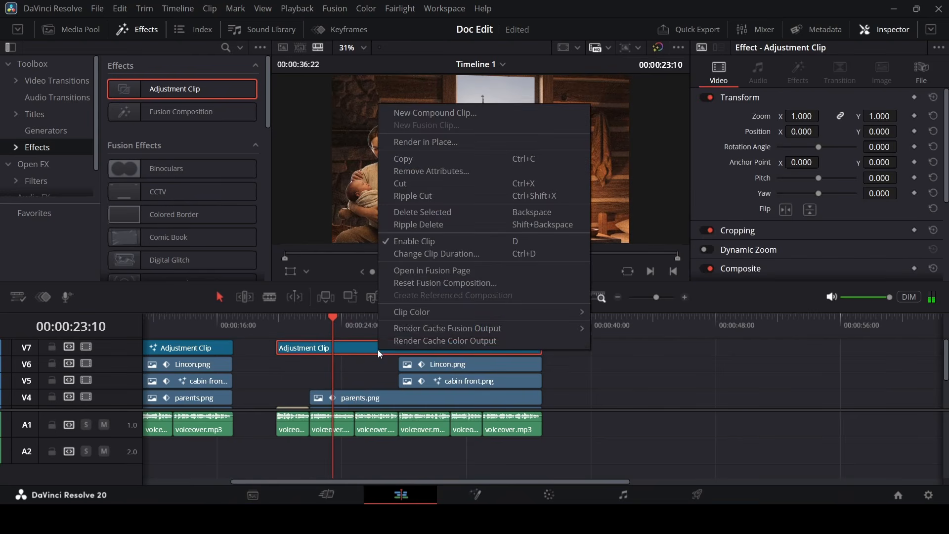
{"action": "left_click", "coordinate": [433, 268]}
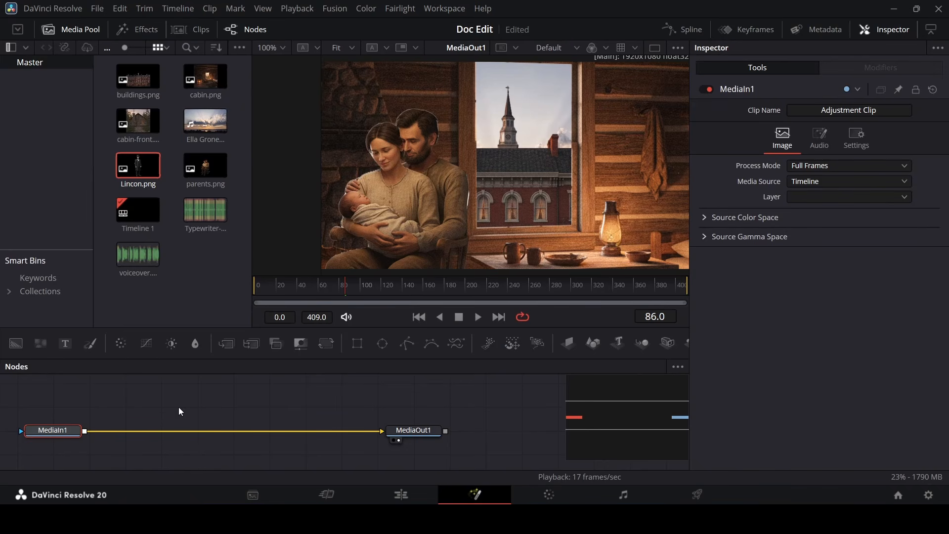
{"action": "key", "text": "shift+space"}
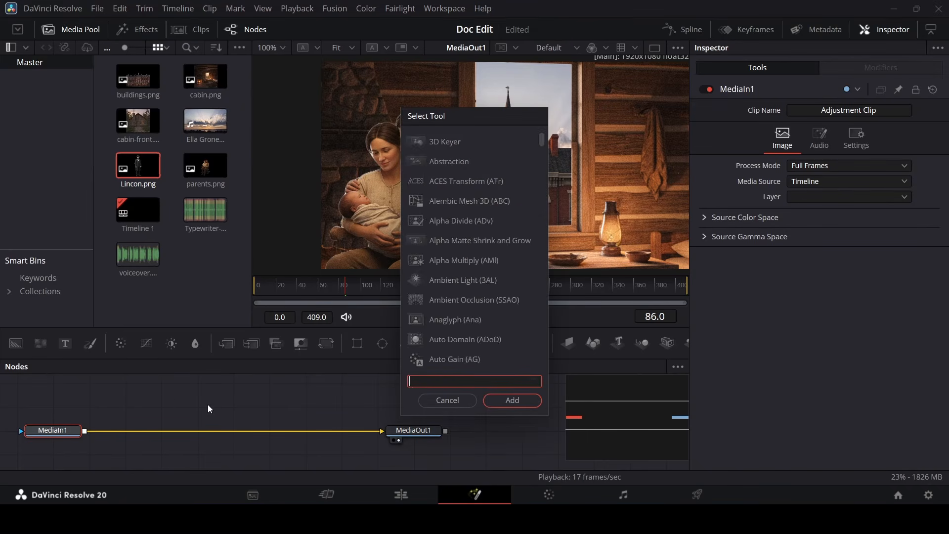
{"action": "type", "text": "gra"}
{"action": "key", "text": "Up"}
{"action": "key", "text": "Return"}
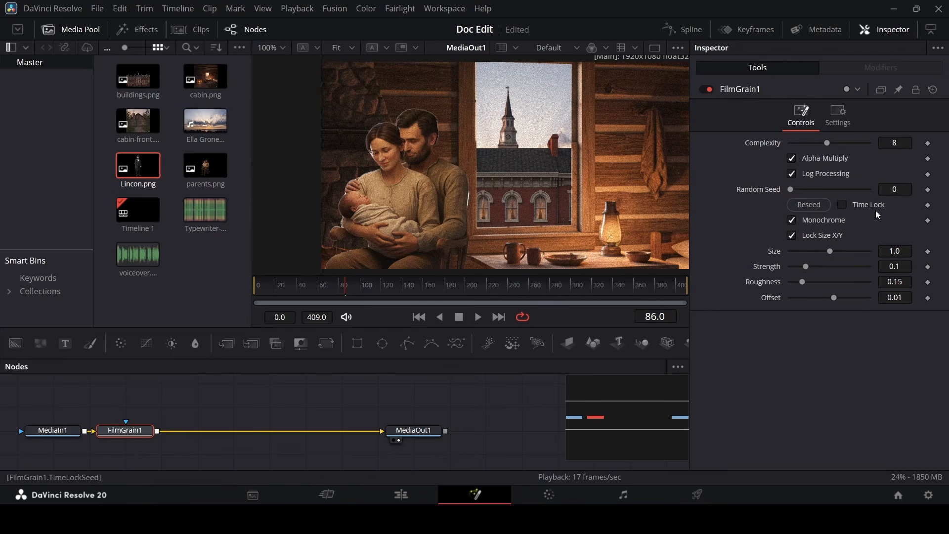
Set the film grain's Size to 0.19 and Strength to 0.0433, check it in playback, and space FilmGrain1 away from MediaIn1.
{"action": "left_click_drag", "start_coordinate": [834, 252], "coordinate": [797, 267]}
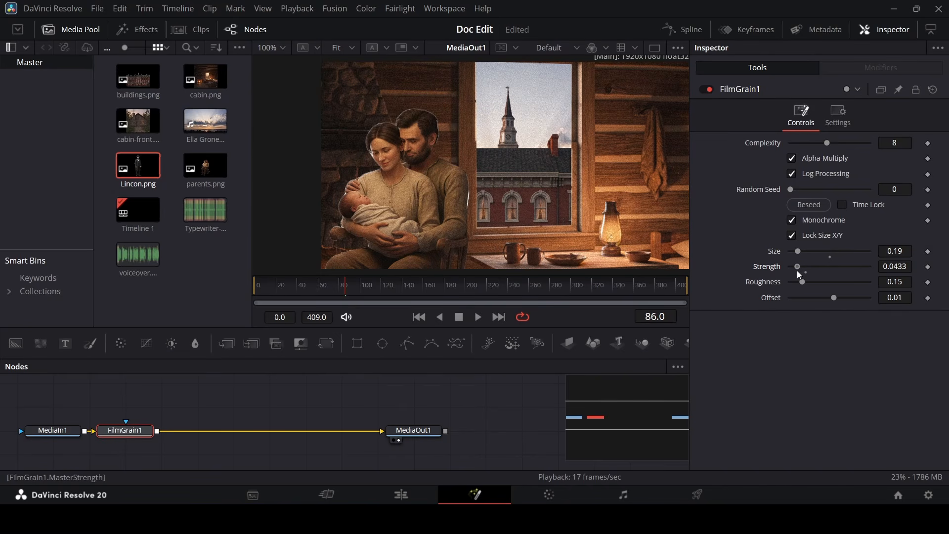
{"action": "left_click", "coordinate": [478, 317]}
{"action": "scroll", "coordinate": [546, 171], "scroll_direction": "up", "scroll_amount": 3}
{"action": "scroll", "coordinate": [547, 171], "scroll_direction": "up", "scroll_amount": 2}
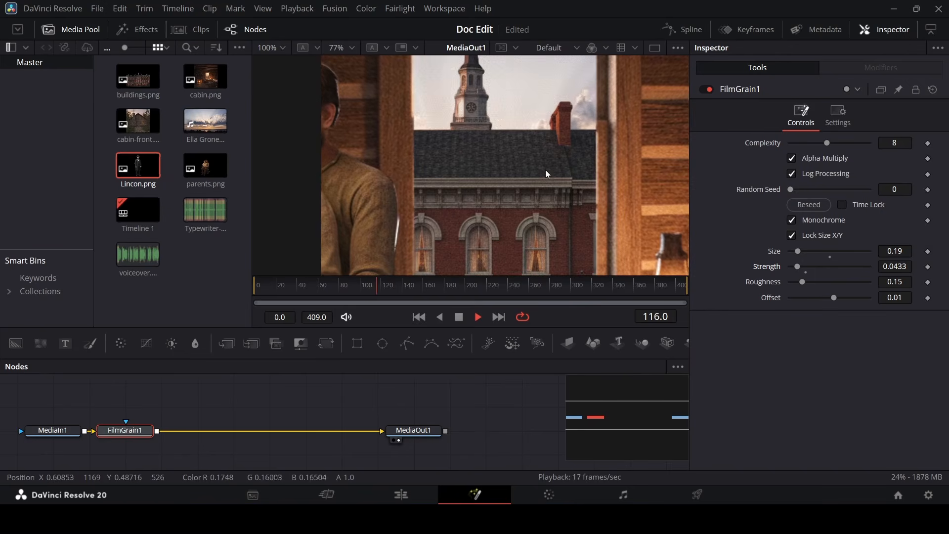
{"action": "key", "text": "space"}
{"action": "left_click_drag", "start_coordinate": [112, 434], "coordinate": [151, 432]}
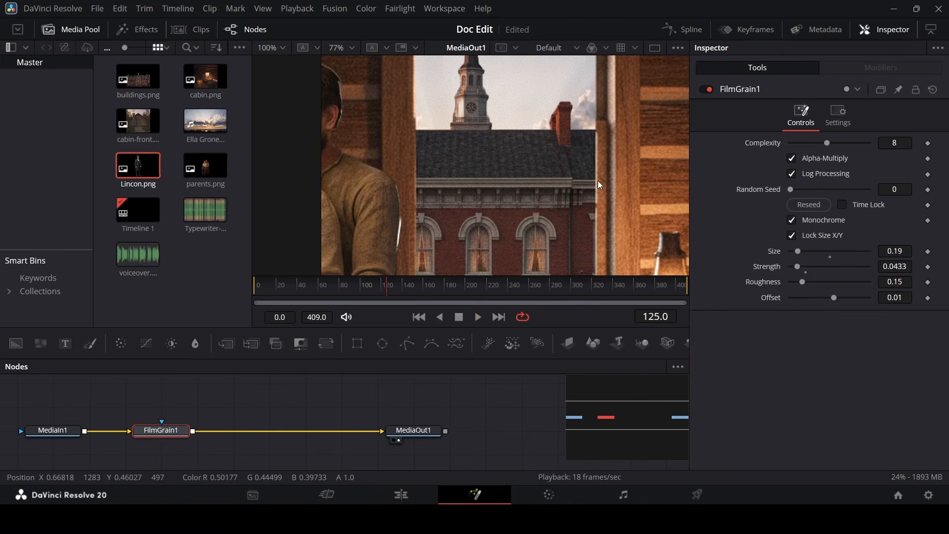
Play the shot up close and toggle the FilmGrain1 node off and on to compare the image.
{"action": "key", "text": "space"}
{"action": "scroll", "coordinate": [618, 179], "scroll_direction": "up", "scroll_amount": 2}
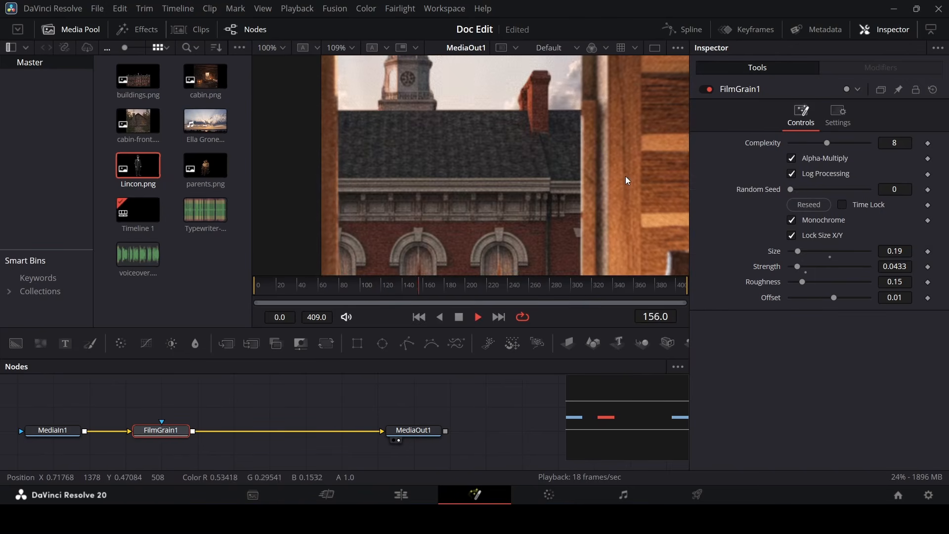
{"action": "key", "text": "space"}
{"action": "left_click", "coordinate": [707, 90]}
{"action": "left_click", "coordinate": [708, 90]}
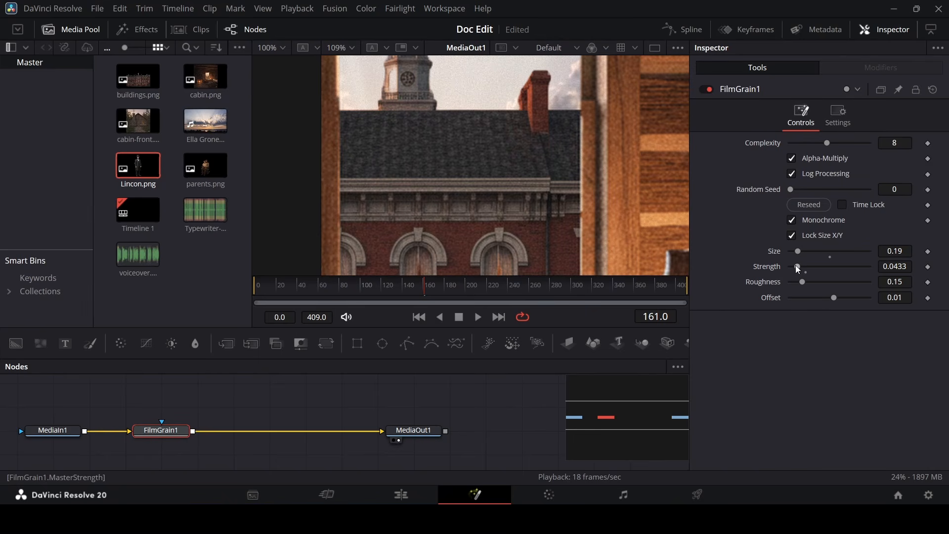
Try a film grain Strength of 0.2323, settle on 0.1323, and play the scene through to Lincoln's entrance.
{"action": "left_click_drag", "start_coordinate": [798, 268], "coordinate": [827, 276]}
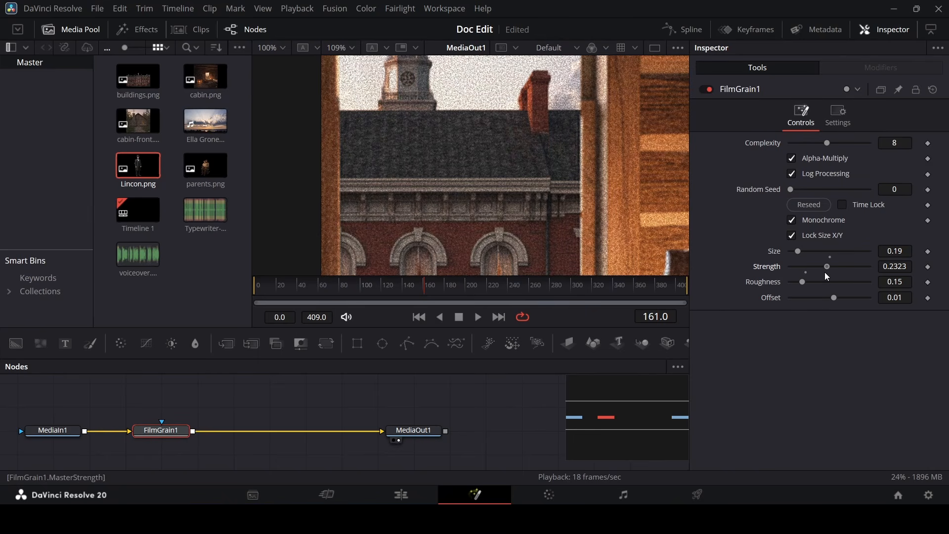
{"action": "key", "text": "space"}
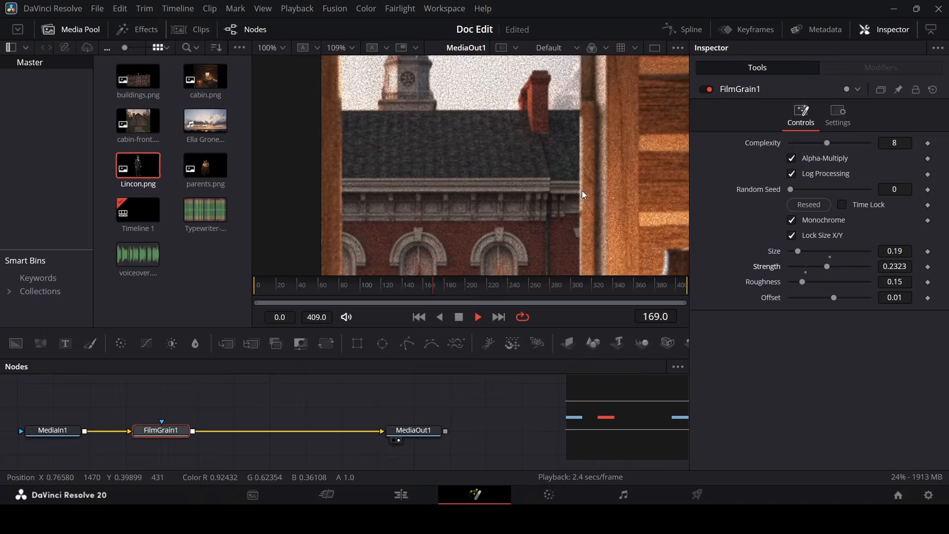
{"action": "scroll", "coordinate": [582, 191], "scroll_direction": "down", "scroll_amount": 3}
{"action": "left_click", "coordinate": [808, 268]}
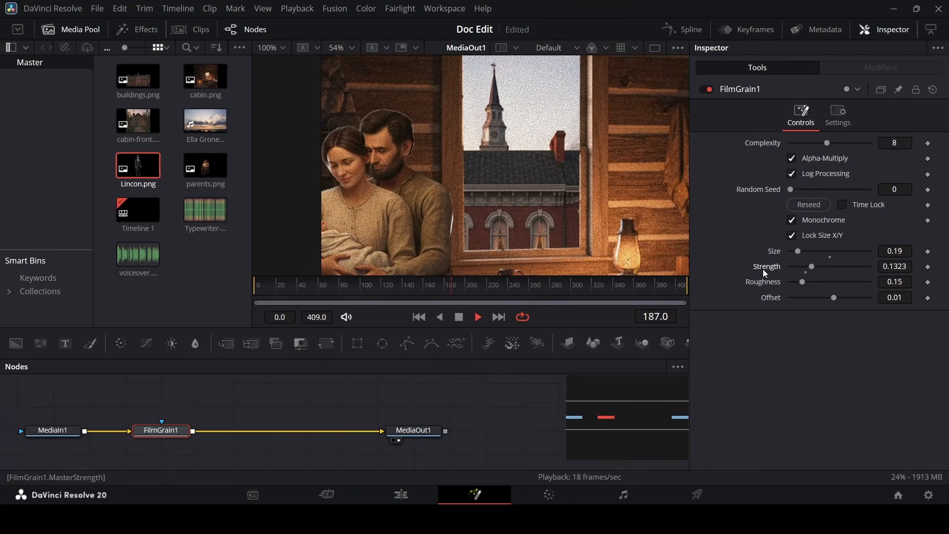
{"action": "scroll", "coordinate": [628, 186], "scroll_direction": "up", "scroll_amount": 2}
{"action": "scroll", "coordinate": [629, 187], "scroll_direction": "down", "scroll_amount": 4}
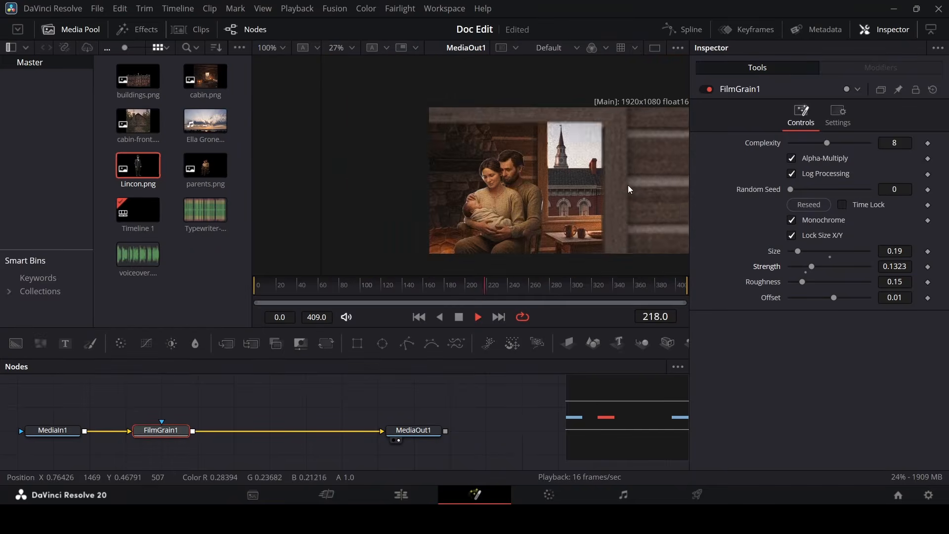
{"action": "scroll", "coordinate": [628, 185], "scroll_direction": "down", "scroll_amount": 1}
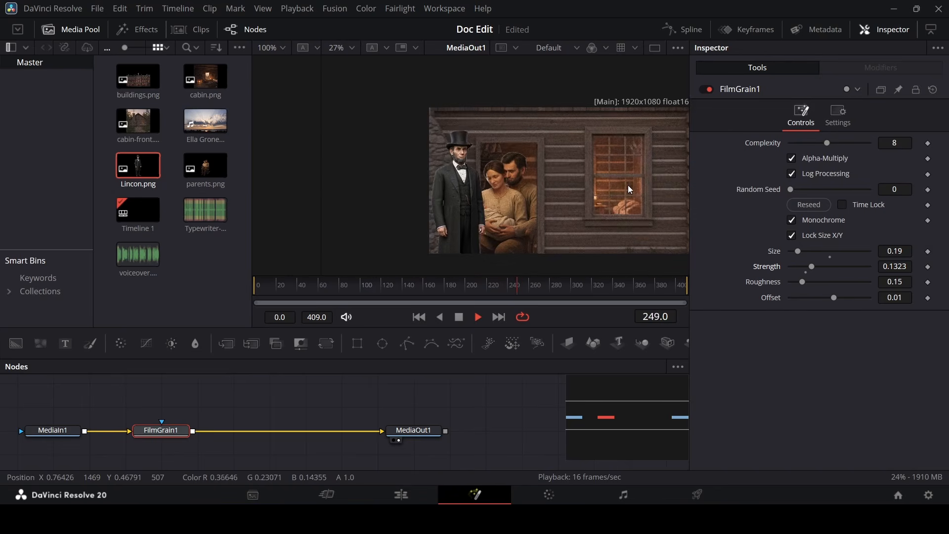
{"action": "key", "text": "space"}
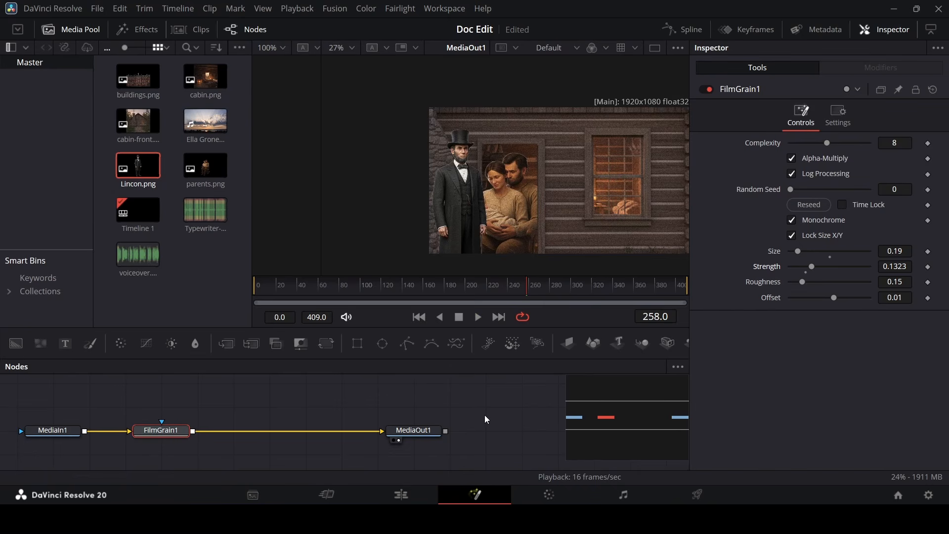
Switch between the edit timeline and the adjustment clip's Fusion composition to review the Film Grain setup.
{"action": "left_click", "coordinate": [426, 494]}
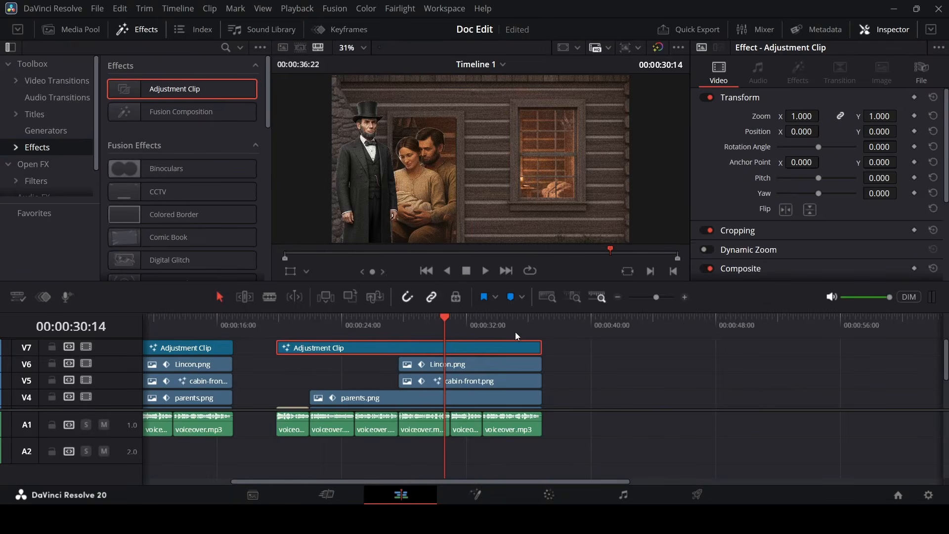
{"action": "right_click", "coordinate": [437, 346]}
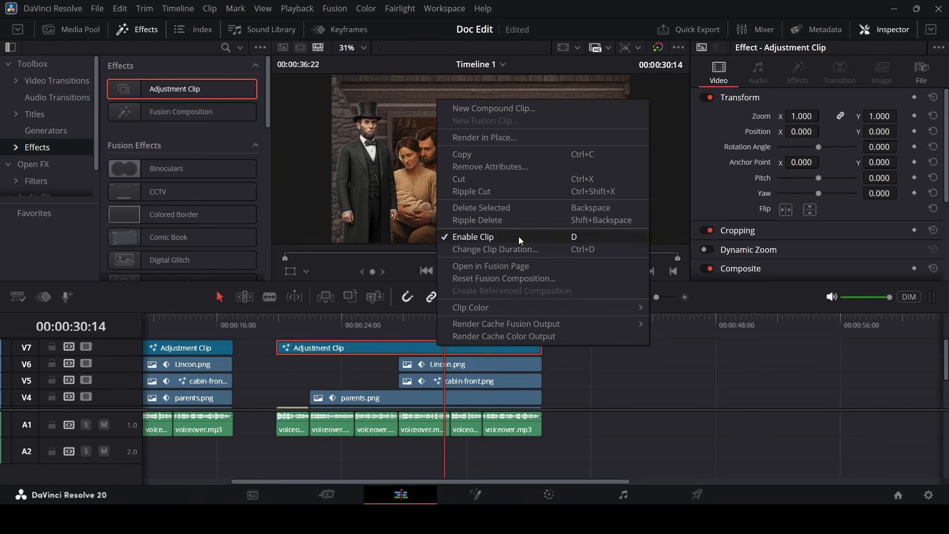
{"action": "left_click", "coordinate": [511, 268]}
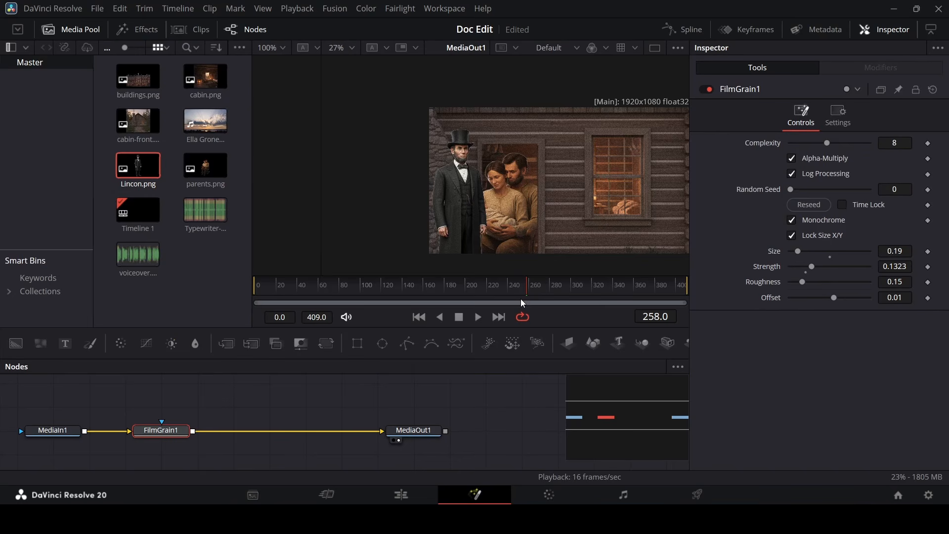
{"action": "left_click", "coordinate": [411, 496]}
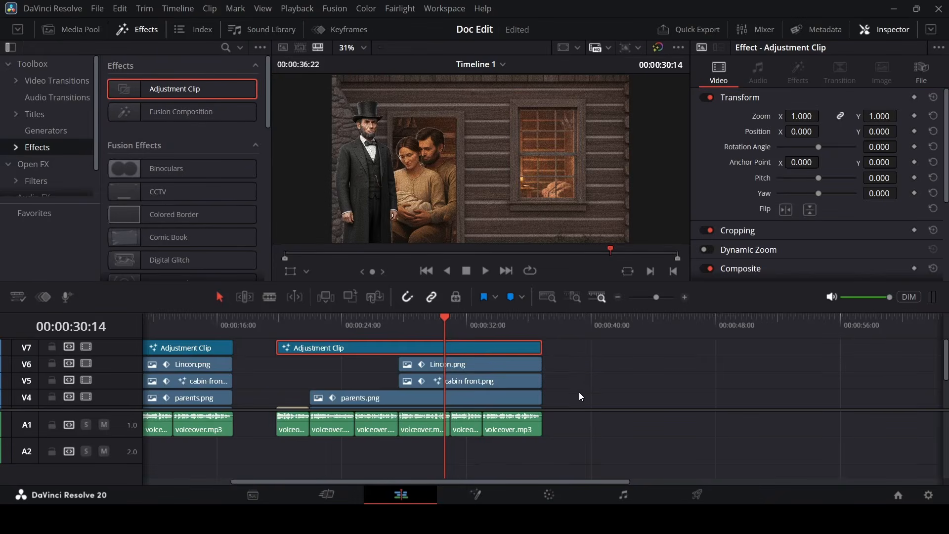
{"action": "scroll", "coordinate": [580, 396], "scroll_direction": "down", "scroll_amount": 2}
{"action": "left_click_drag", "start_coordinate": [585, 402], "coordinate": [384, 367]}
{"action": "right_click", "coordinate": [461, 366]}
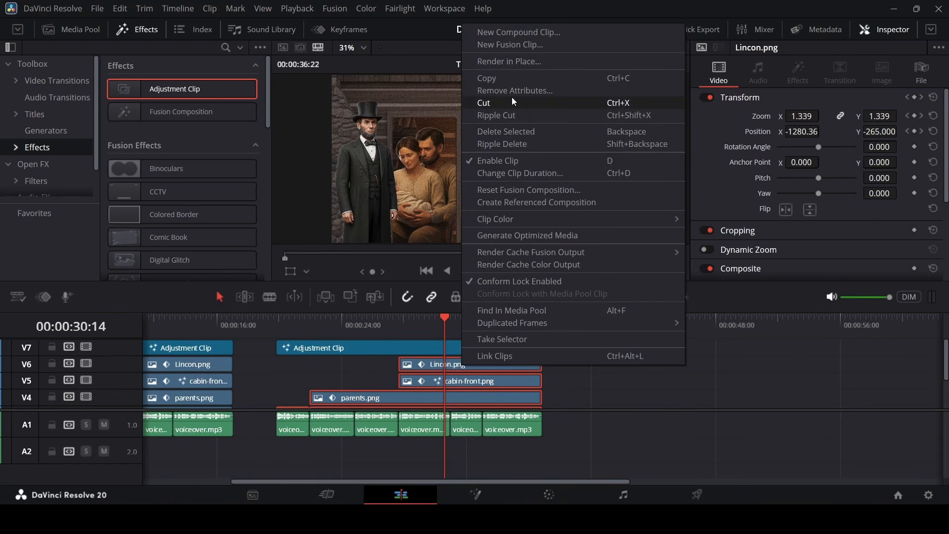
{"action": "left_click", "coordinate": [771, 405]}
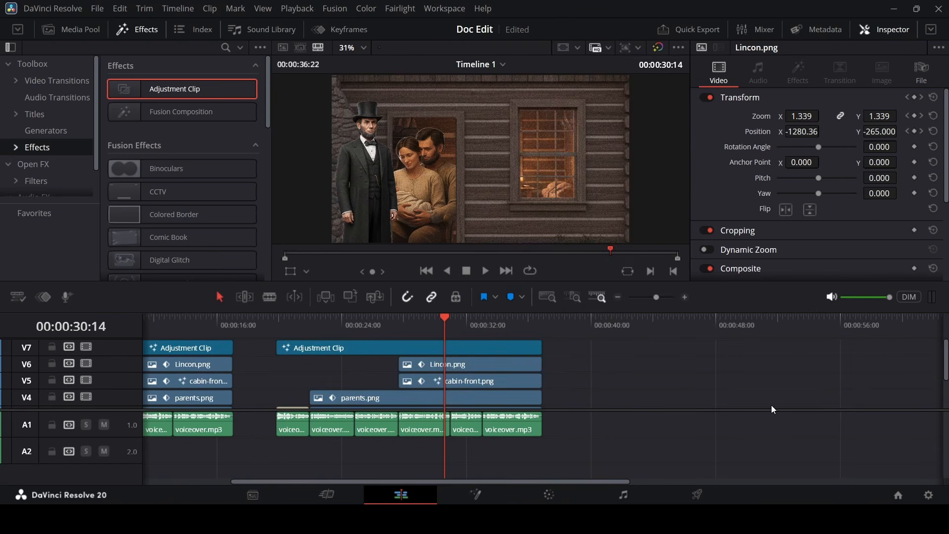
{"action": "scroll", "coordinate": [771, 405], "scroll_direction": "down", "scroll_amount": 3}
{"action": "scroll", "coordinate": [681, 370], "scroll_direction": "up", "scroll_amount": 3}
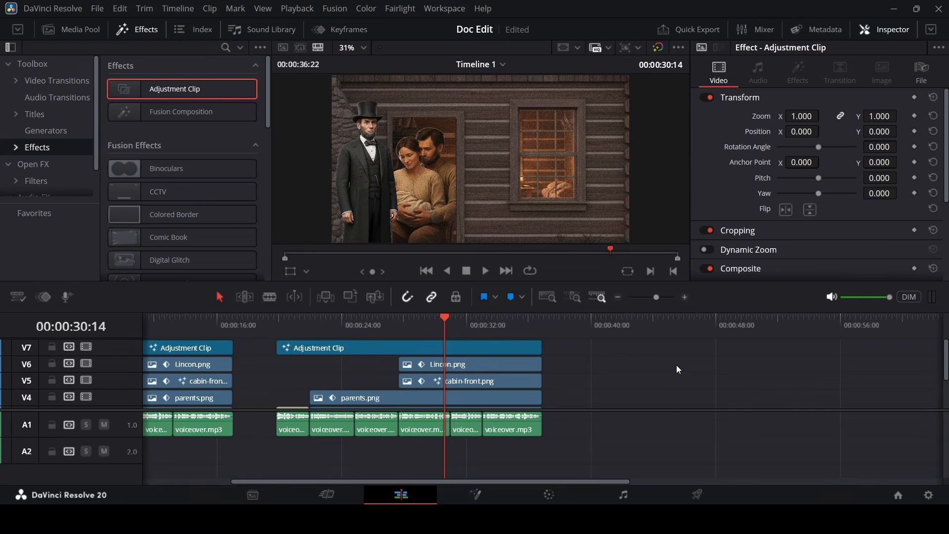
Reopen the V7 adjustment clip over the rebuilt scene in Fusion and add a Radial Blur node.
{"action": "right_click", "coordinate": [360, 348]}
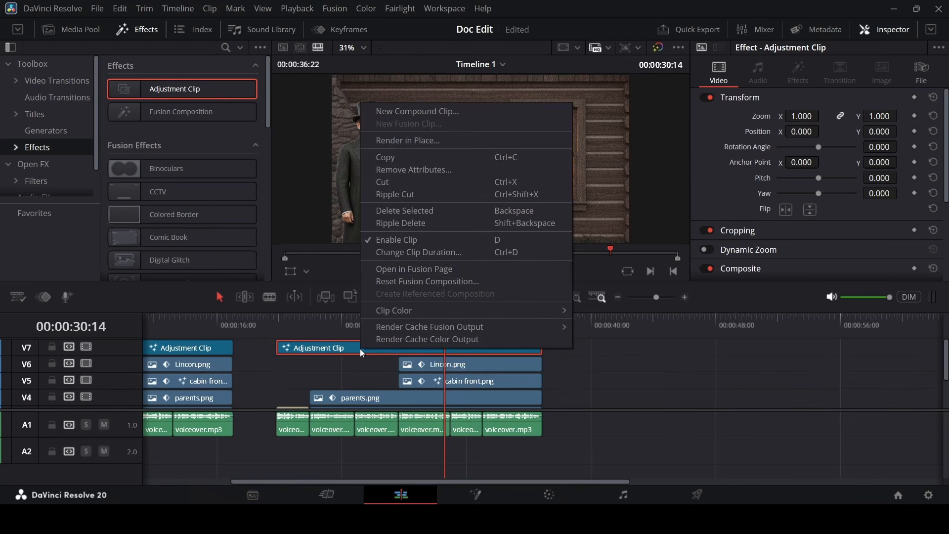
{"action": "left_click", "coordinate": [423, 269]}
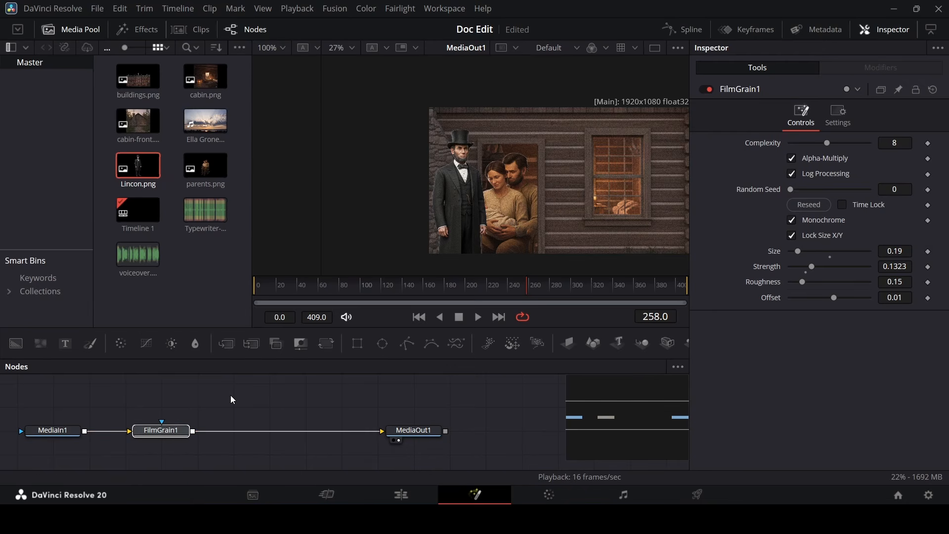
{"action": "key", "text": "shift+space"}
{"action": "type", "text": "z"}
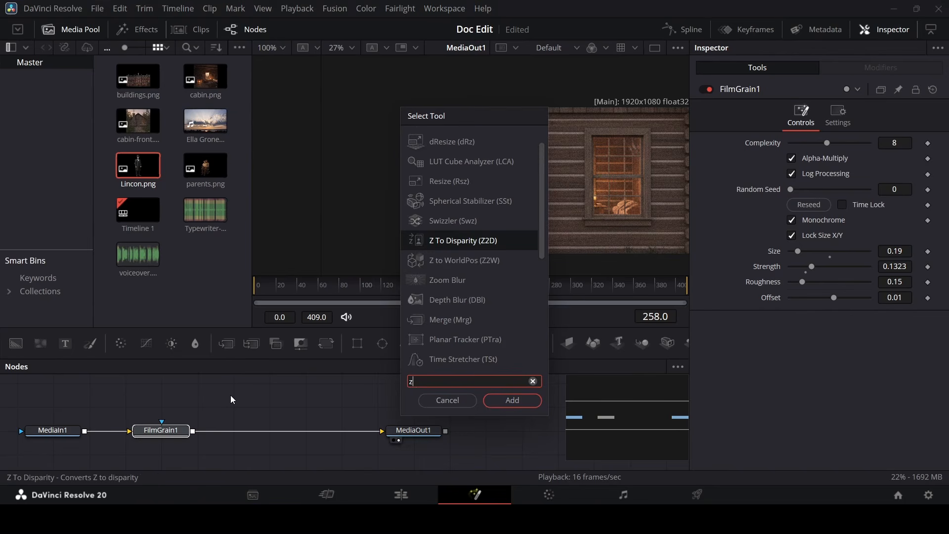
{"action": "key", "text": "BackSpace"}
{"action": "type", "text": "rad"}
{"action": "key", "text": "Up"}
{"action": "key", "text": "Up"}
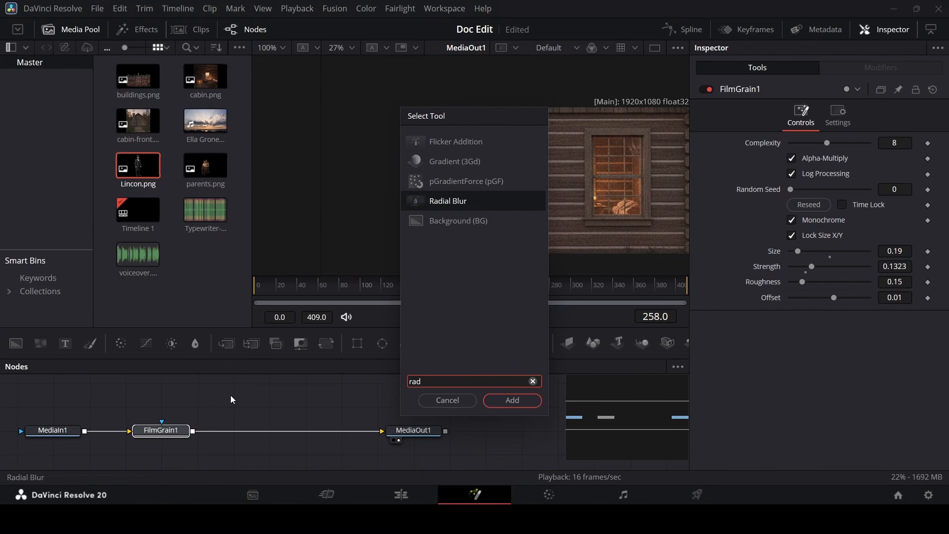
{"action": "key", "text": "Down"}
{"action": "key", "text": "Return"}
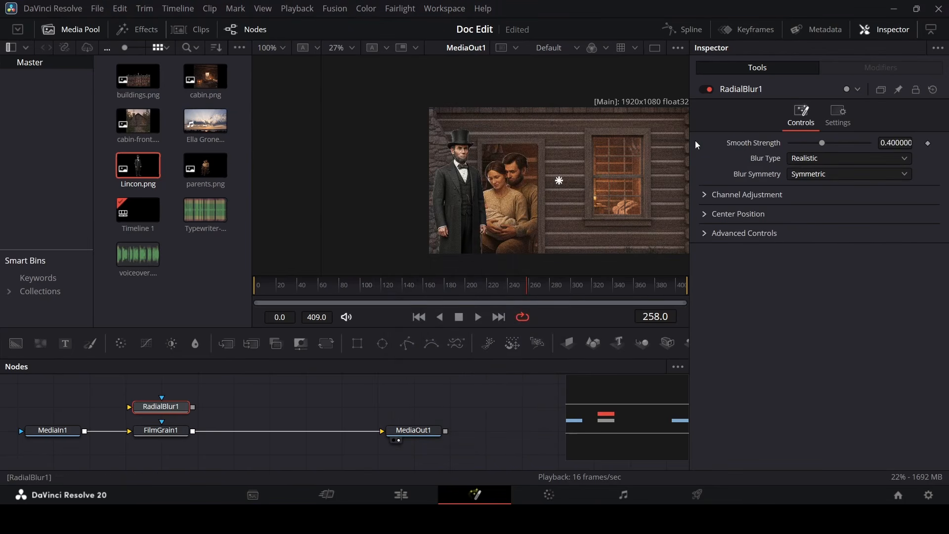
Insert RadialBlur1 between FilmGrain1 and MediaOut1, set its Smooth Strength to 0.252, and scrub the scene to check the blur.
{"action": "left_click_drag", "start_coordinate": [320, 291], "coordinate": [348, 288]}
{"action": "left_click_drag", "start_coordinate": [161, 406], "coordinate": [309, 431]}
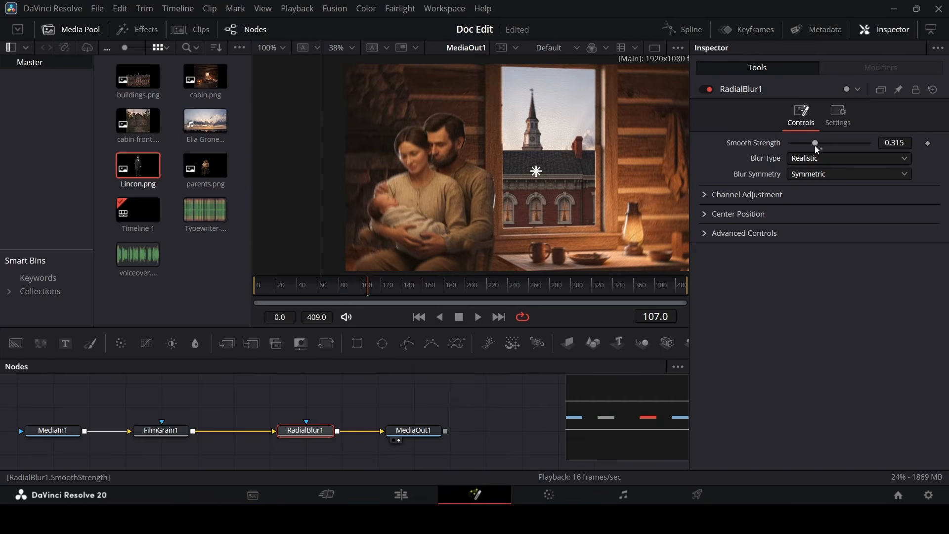
{"action": "left_click_drag", "start_coordinate": [822, 143], "coordinate": [811, 149]}
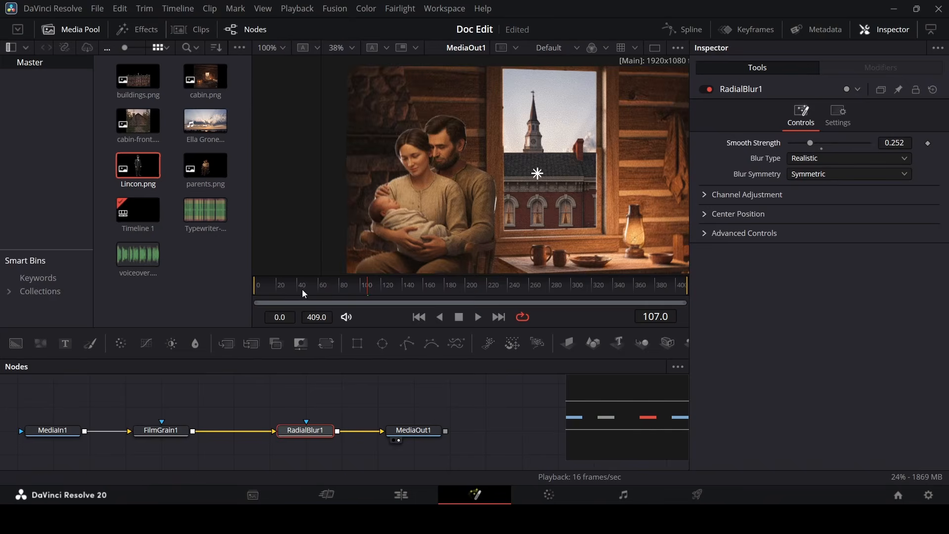
{"action": "left_click_drag", "start_coordinate": [301, 288], "coordinate": [414, 288]}
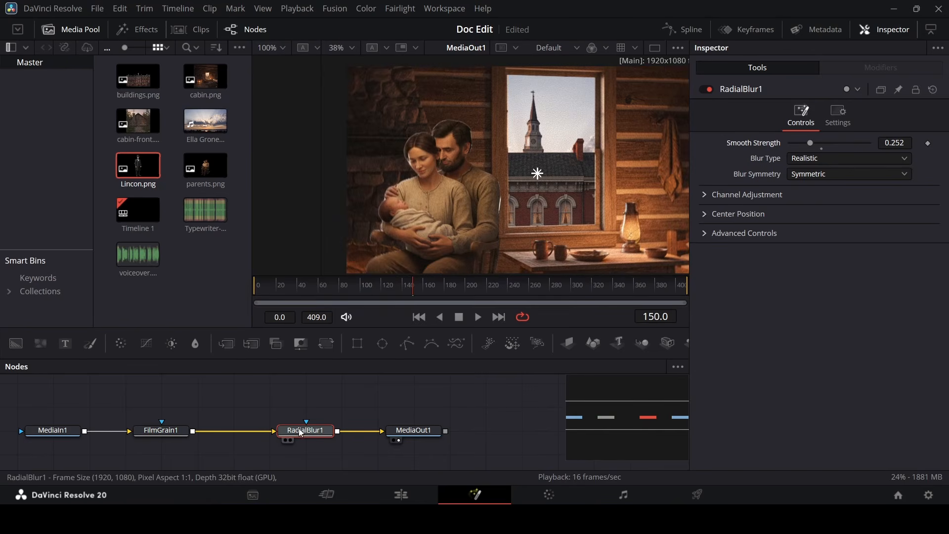
Make room after RadialBlur1 and insert a Vignette node between it and MediaOut1.
{"action": "left_click_drag", "start_coordinate": [299, 428], "coordinate": [265, 436]}
{"action": "key", "text": "shift+space"}
{"action": "type", "text": "rad"}
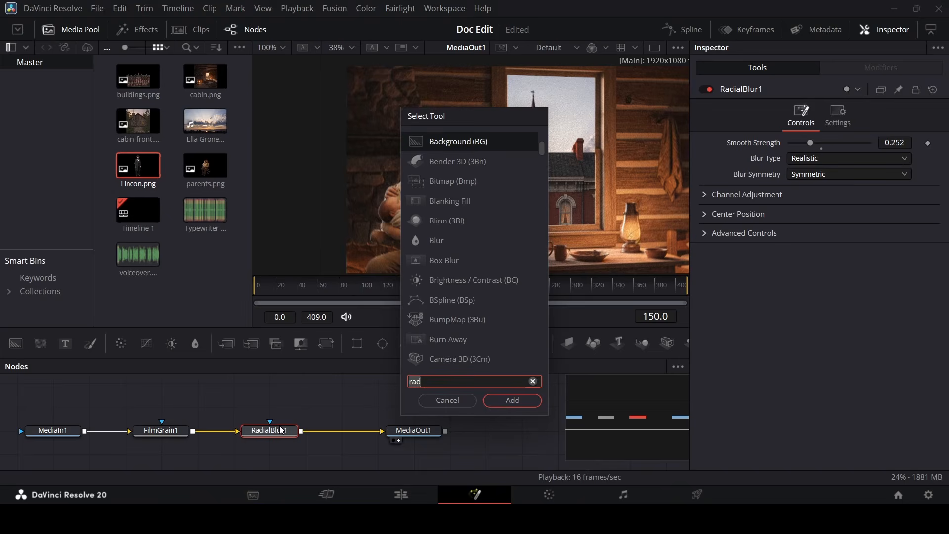
{"action": "type", "text": "vig"}
{"action": "key", "text": "Return"}
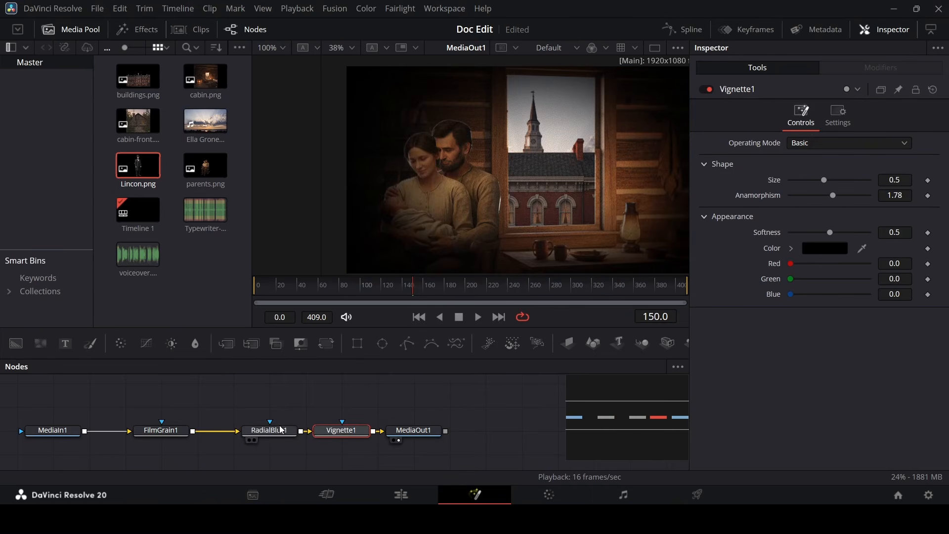
Set the vignette's Size to 0.8553 and Anamorphism to 2.285, and scrub the scene to check it.
{"action": "left_click_drag", "start_coordinate": [824, 181], "coordinate": [853, 194]}
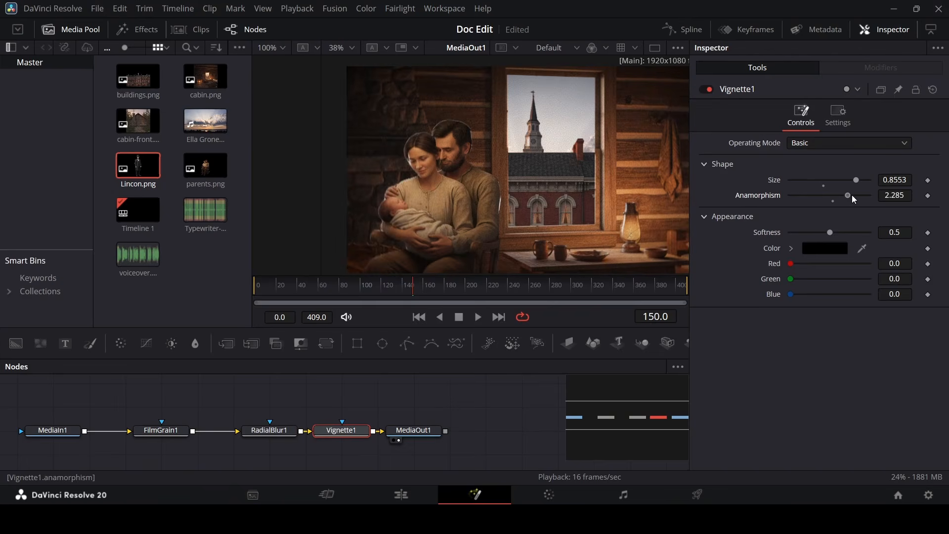
{"action": "left_click_drag", "start_coordinate": [326, 289], "coordinate": [445, 289]}
{"action": "left_click", "coordinate": [437, 443]}
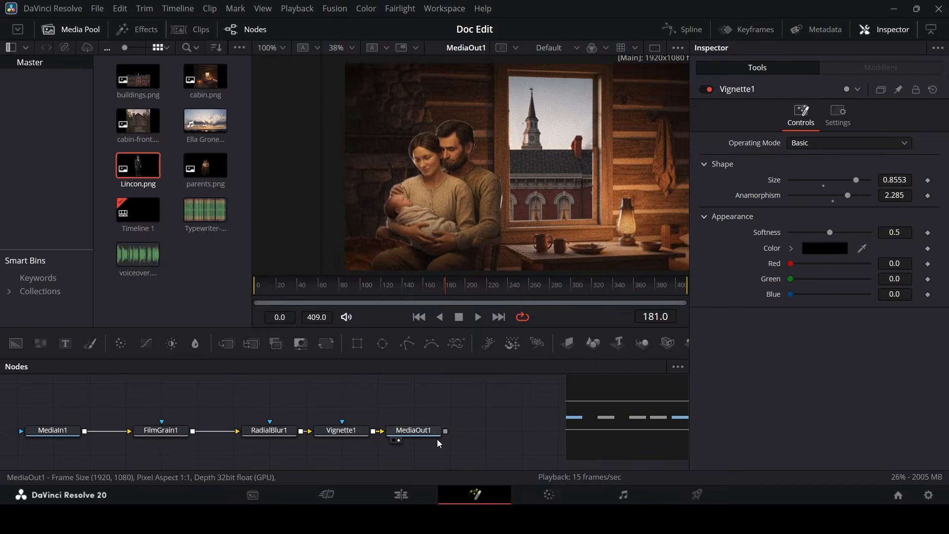
Open the V7 adjustment clip over the rebuilt scene for color grading and add a serial node after node 01.
{"action": "left_click", "coordinate": [418, 493]}
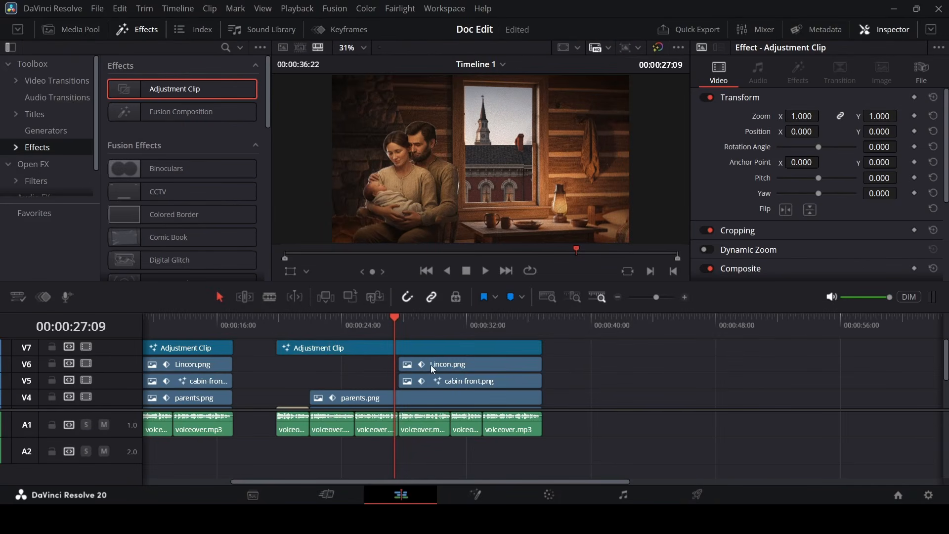
{"action": "left_click", "coordinate": [371, 352]}
{"action": "left_click", "coordinate": [550, 494]}
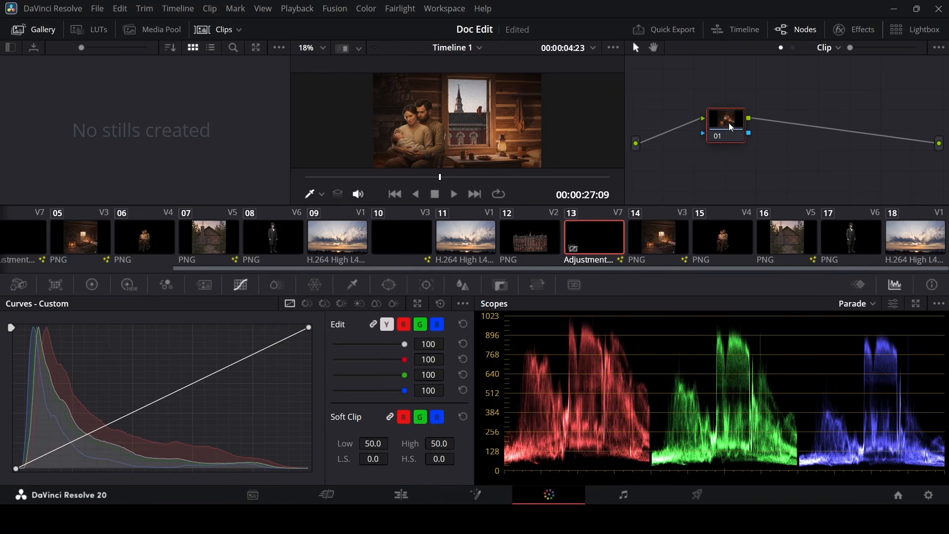
{"action": "key", "text": "alt+s"}
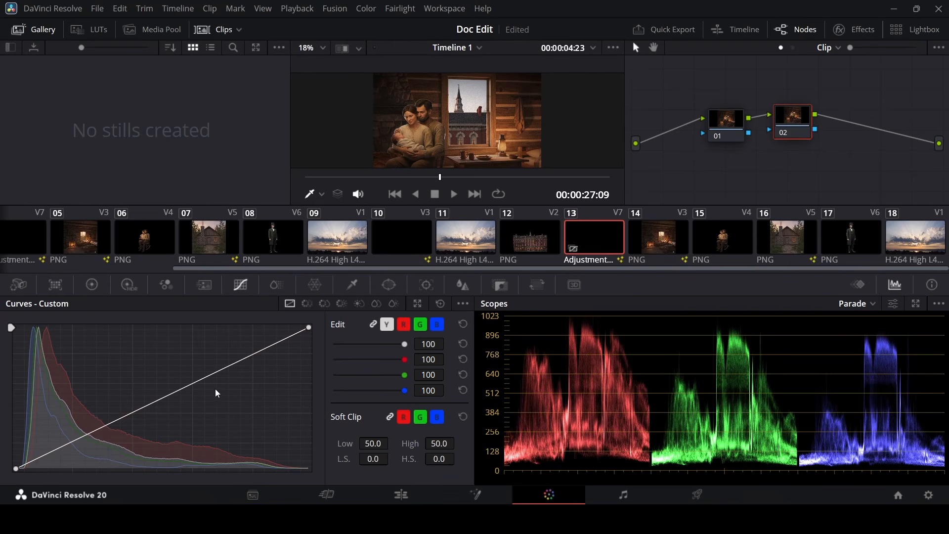
Shape node 02's custom curve into a gentle contrast curve by raising the midtones slightly and pulling down the shadows.
{"action": "left_click", "coordinate": [181, 388]}
{"action": "left_click_drag", "start_coordinate": [180, 390], "coordinate": [179, 387]}
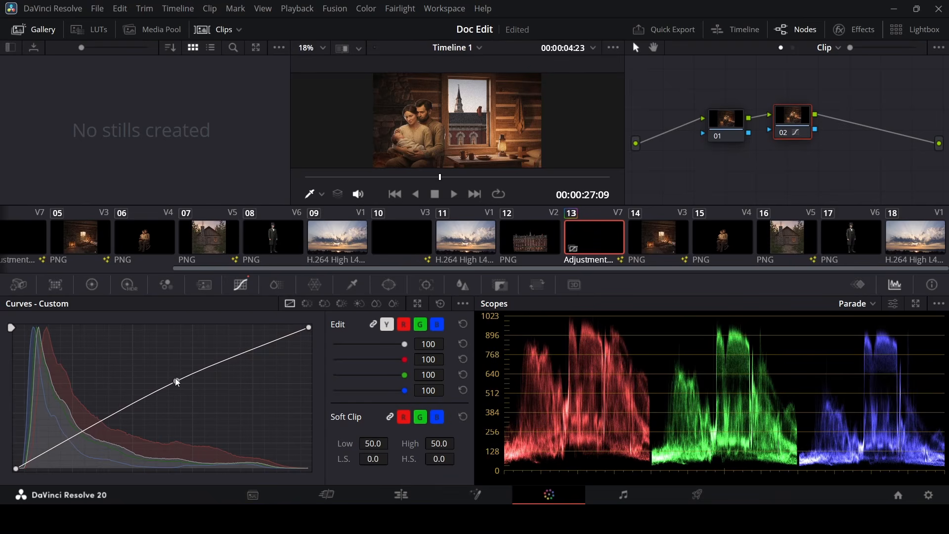
{"action": "left_click_drag", "start_coordinate": [176, 380], "coordinate": [176, 384]}
{"action": "left_click_drag", "start_coordinate": [47, 451], "coordinate": [47, 462]}
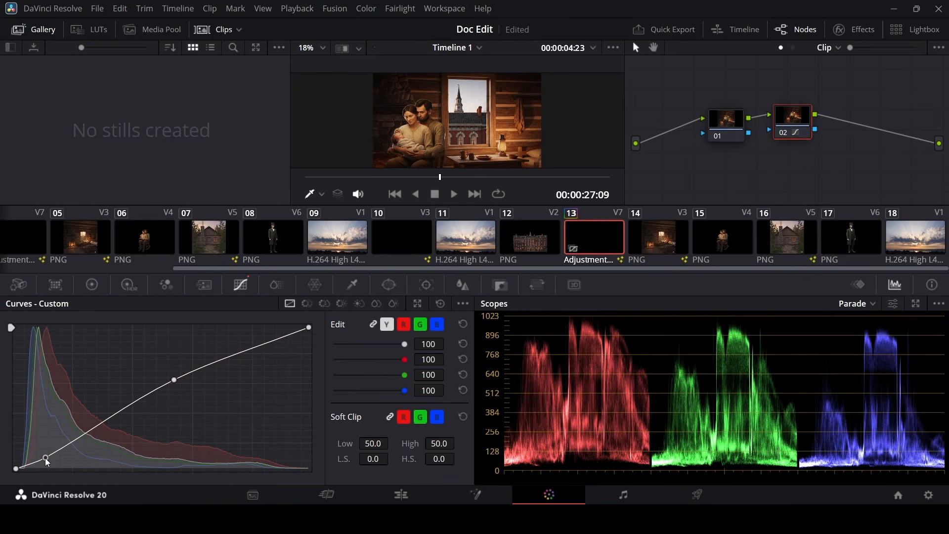
Return to the edit timeline and play the graded scene from its start at 00:00:19:20.
{"action": "left_click", "coordinate": [409, 495]}
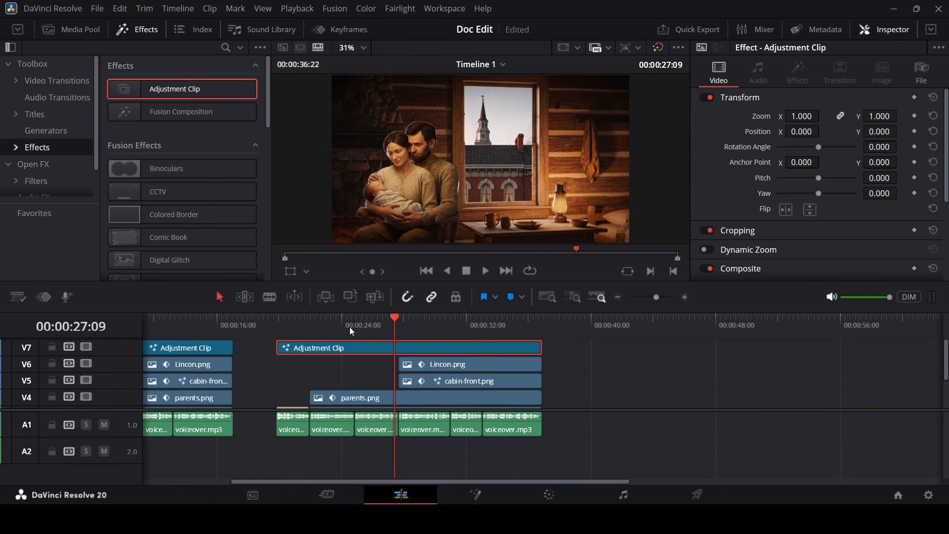
{"action": "left_click_drag", "start_coordinate": [288, 330], "coordinate": [279, 333]}
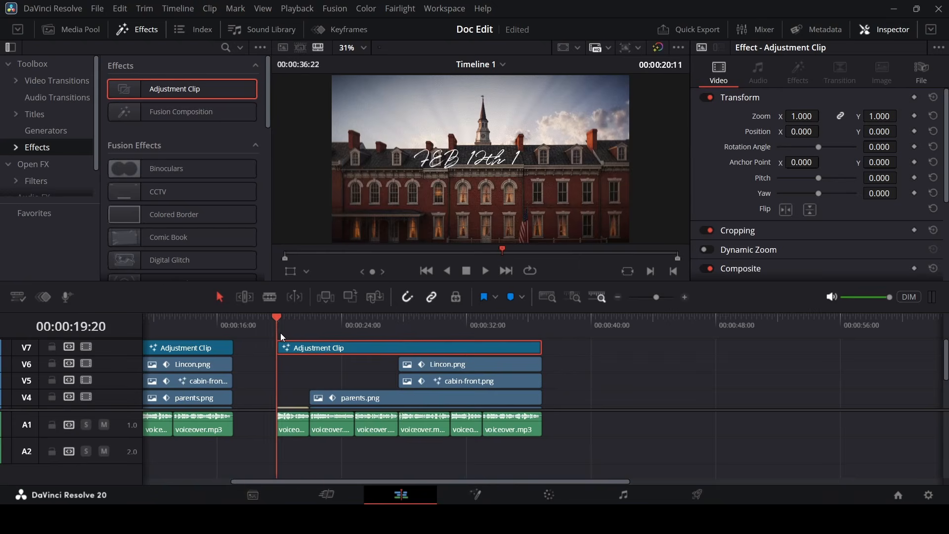
{"action": "key", "text": "space"}
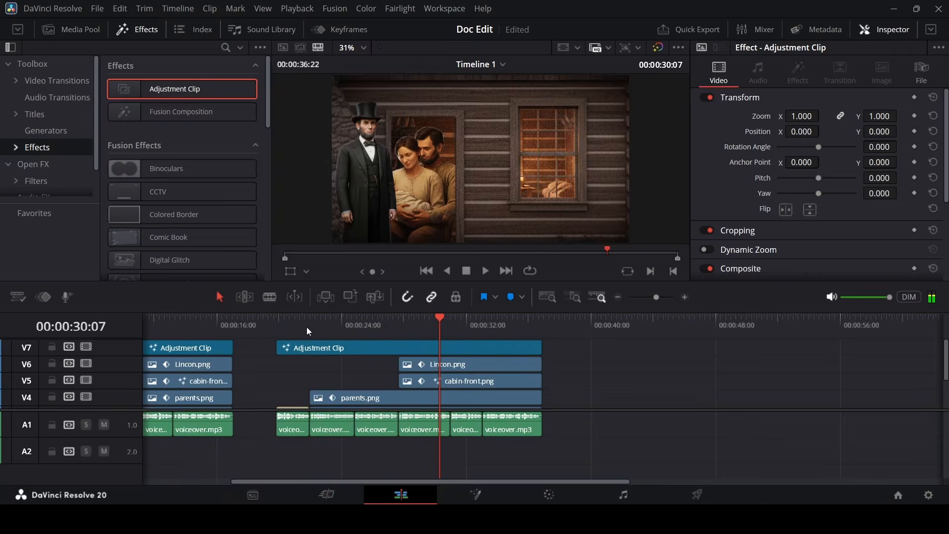
{"action": "left_click", "coordinate": [308, 327]}
Place Typewriter-sound.mp3 on audio track A2 beneath the rebuilt scene's opening title.
{"action": "scroll", "coordinate": [357, 367], "scroll_direction": "down", "scroll_amount": 3}
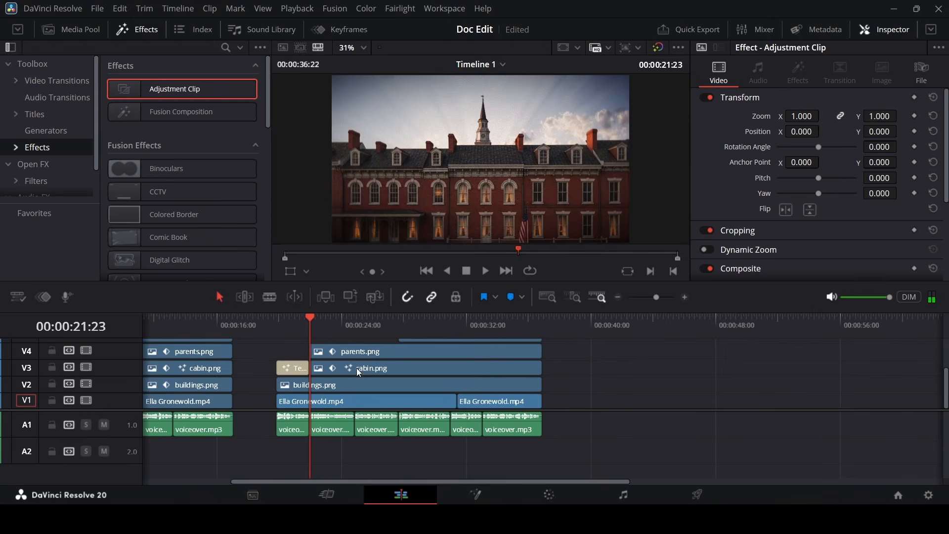
{"action": "left_click", "coordinate": [75, 29]}
{"action": "left_click_drag", "start_coordinate": [170, 184], "coordinate": [330, 455]}
{"action": "left_click", "coordinate": [298, 330]}
{"action": "scroll", "coordinate": [439, 364], "scroll_direction": "right", "scroll_amount": 3}
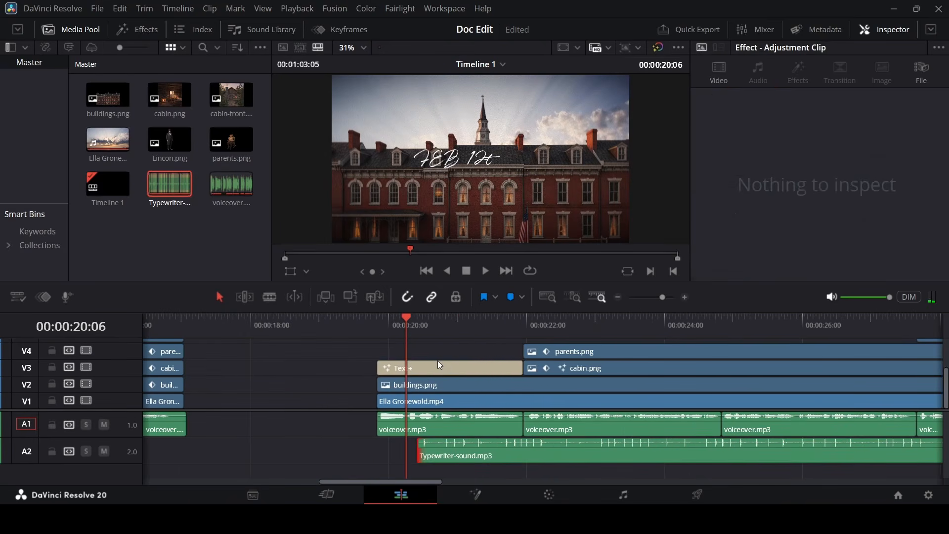
Align the typewriter sound's start with the Text+ title at 00:00:19:20 and play the opening to check the sync.
{"action": "left_click", "coordinate": [418, 367]}
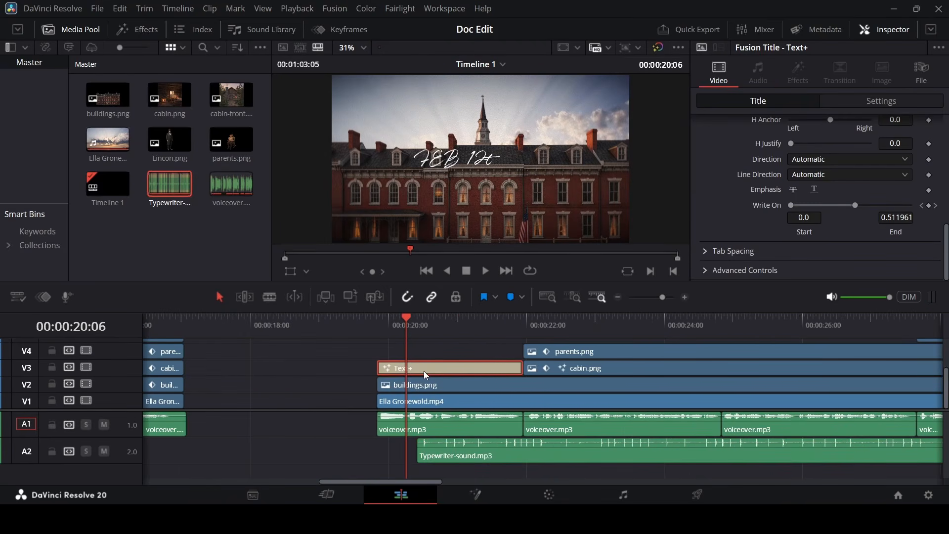
{"action": "left_click_drag", "start_coordinate": [418, 455], "coordinate": [395, 452]}
{"action": "left_click", "coordinate": [376, 324]}
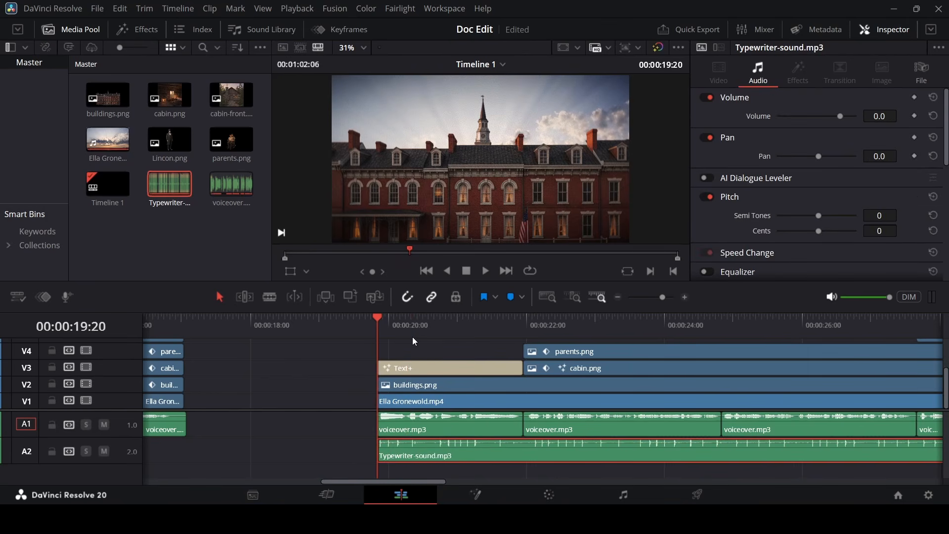
{"action": "key", "text": "space"}
{"action": "key", "text": "space"}
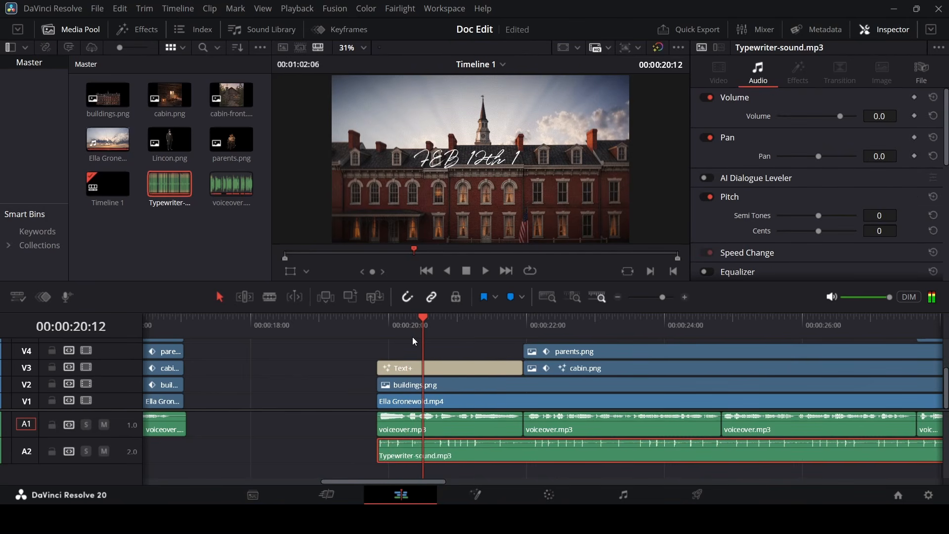
Split the typewriter sound at 00:00:20:17, slide the later part over the first to the title's start, and preview it.
{"action": "scroll", "coordinate": [455, 355], "scroll_direction": "up", "scroll_amount": 3}
{"action": "left_click", "coordinate": [578, 327]}
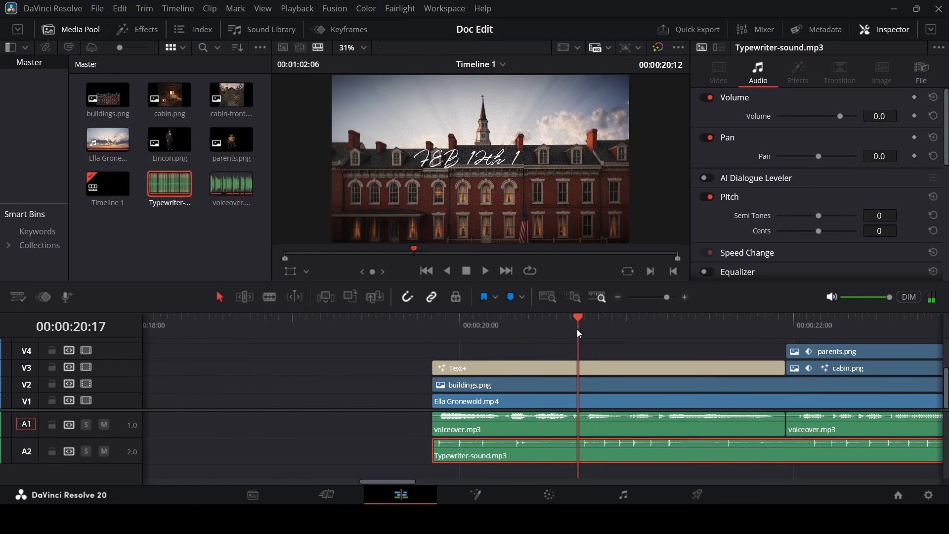
{"action": "key", "text": "ctrl+b"}
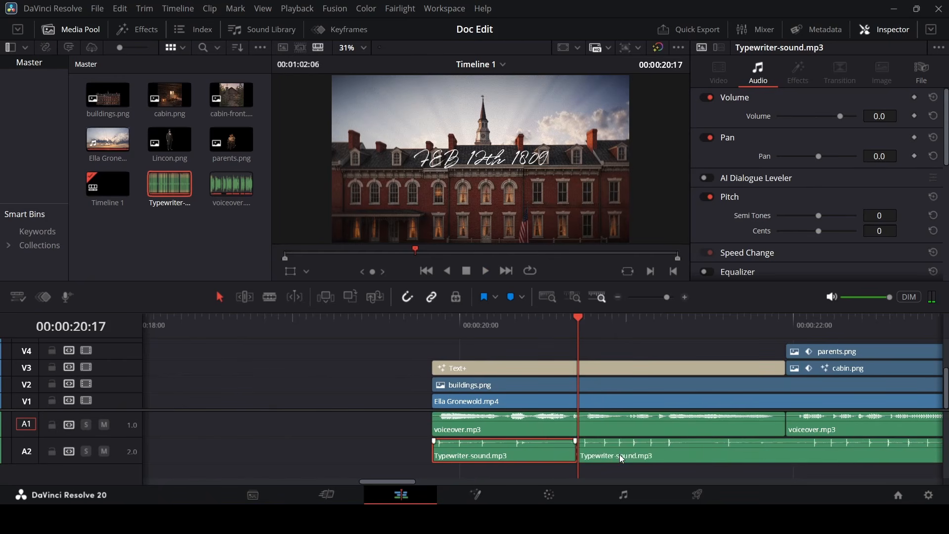
{"action": "left_click_drag", "start_coordinate": [619, 455], "coordinate": [477, 449]}
{"action": "left_click_drag", "start_coordinate": [437, 328], "coordinate": [434, 327]}
{"action": "key", "text": "space"}
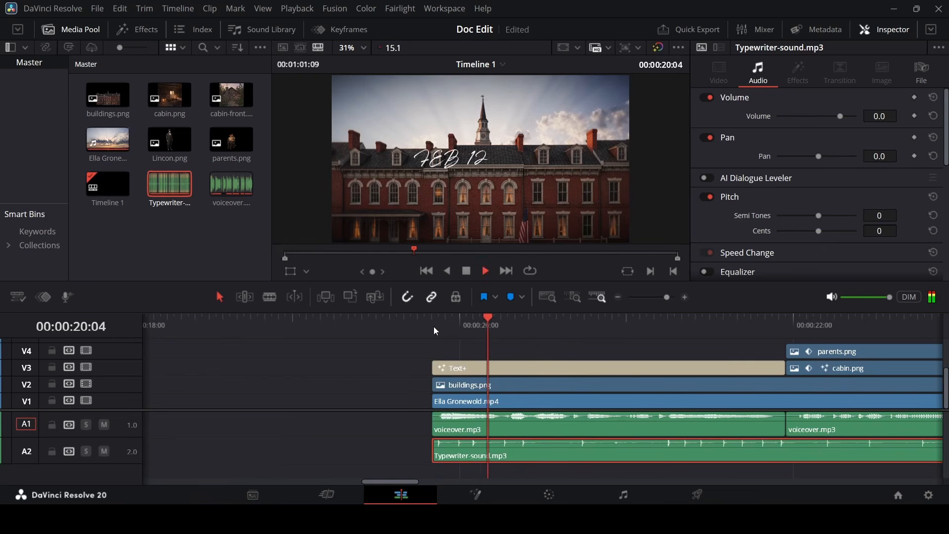
Split the typewriter sound again at 00:00:20:17 and slide the later part earlier over the end of the first piece.
{"action": "key", "text": "ctrl+b"}
{"action": "left_click", "coordinate": [598, 455]}
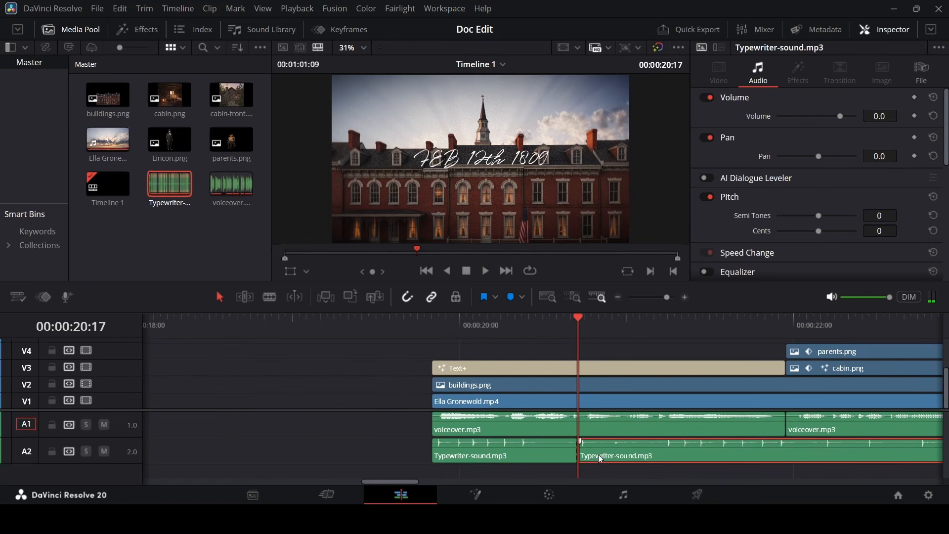
{"action": "left_click_drag", "start_coordinate": [599, 455], "coordinate": [559, 461]}
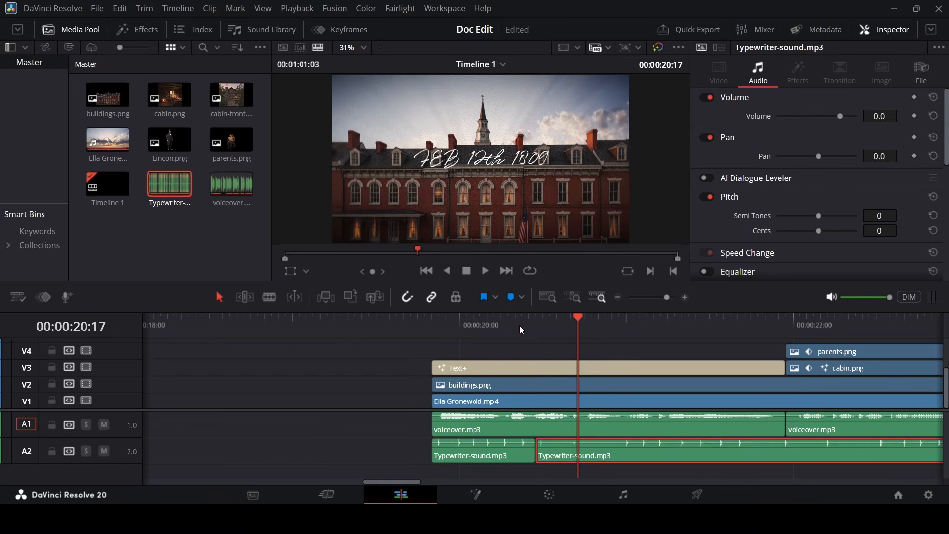
Cut the typewriter sound at 00:00:20:23 and move the remainder earlier so it directly follows the first piece's keystrokes.
{"action": "left_click_drag", "start_coordinate": [527, 325], "coordinate": [620, 333]}
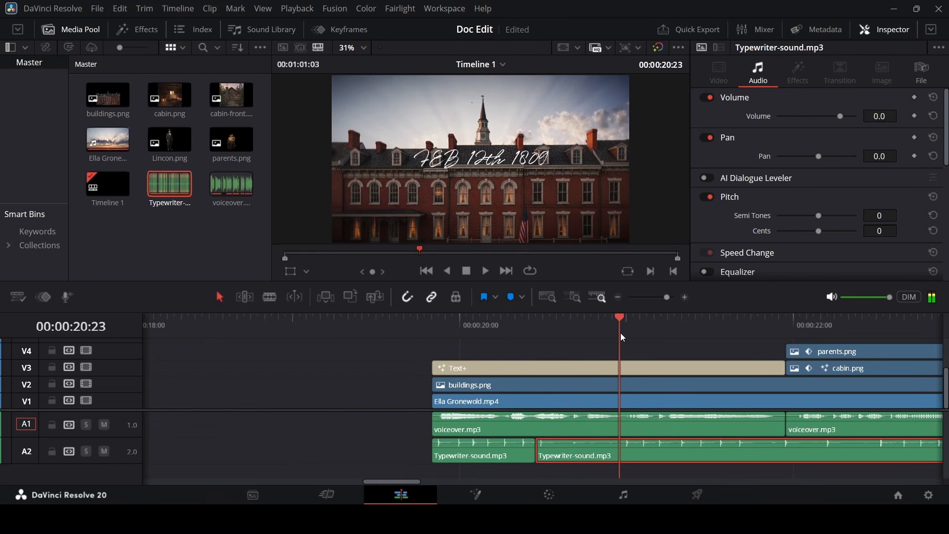
{"action": "key", "text": "ctrl+b"}
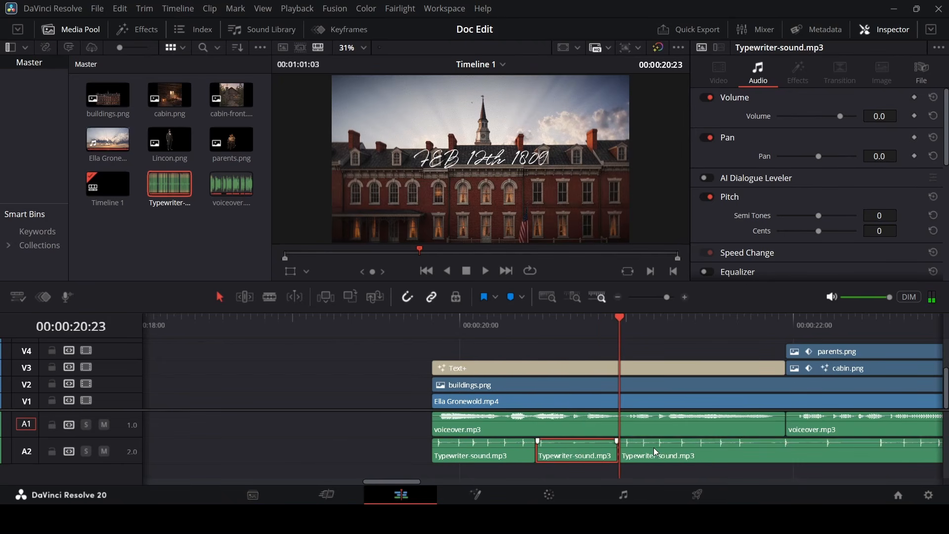
{"action": "left_click_drag", "start_coordinate": [658, 439], "coordinate": [556, 442]}
{"action": "key", "text": "ctrl+z"}
{"action": "left_click_drag", "start_coordinate": [693, 454], "coordinate": [606, 455]}
Preview the typing sound, split it at 00:00:20:18 where the title finishes writing, and delete the remainder.
{"action": "left_click", "coordinate": [518, 323]}
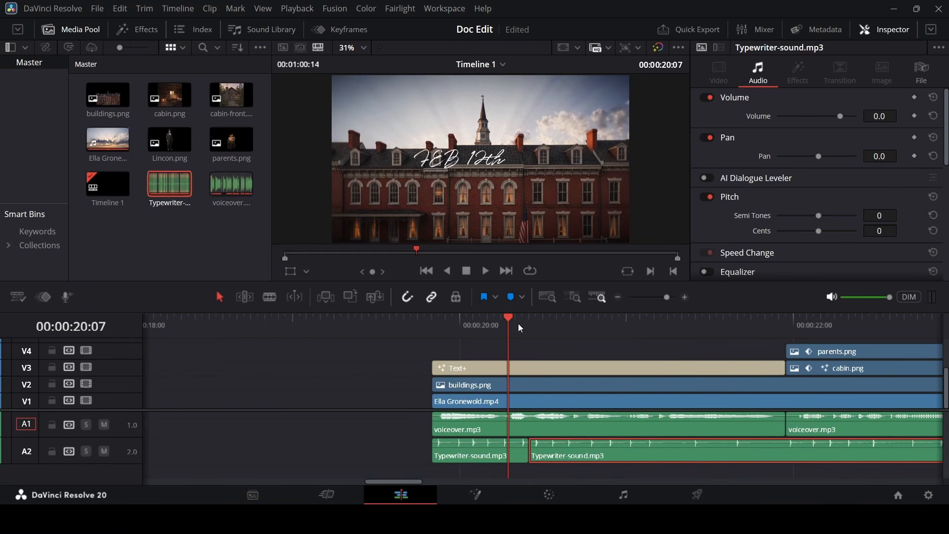
{"action": "key", "text": "space"}
{"action": "left_click", "coordinate": [563, 324]}
{"action": "left_click_drag", "start_coordinate": [563, 322], "coordinate": [587, 325]}
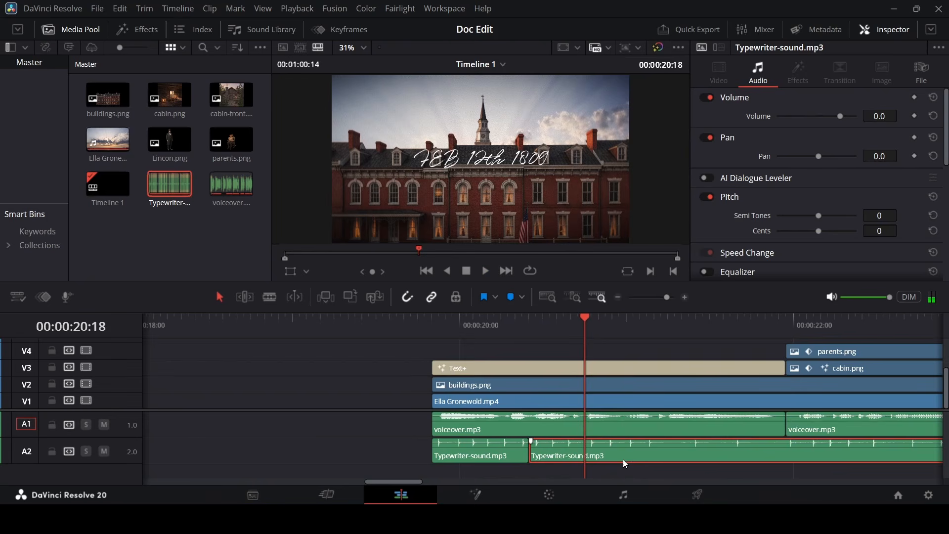
{"action": "key", "text": "ctrl+backslash"}
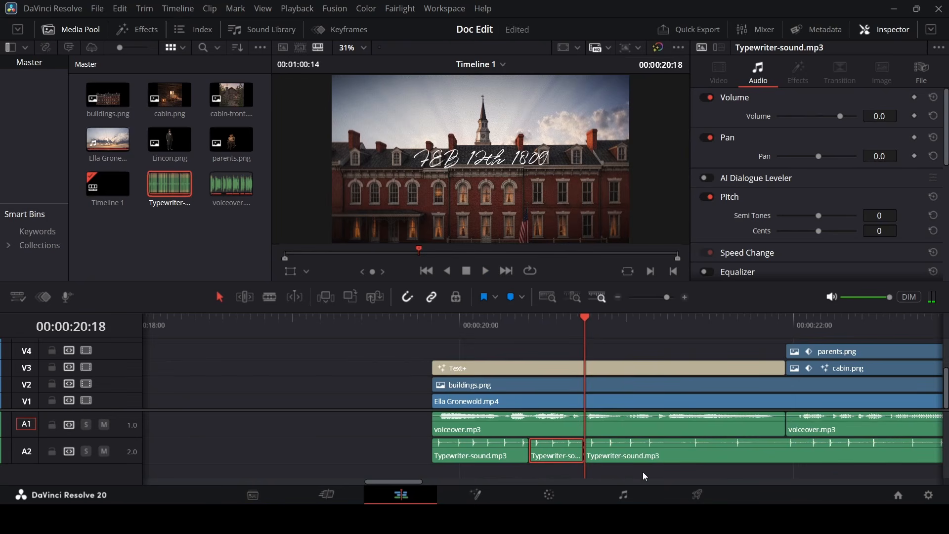
{"action": "left_click", "coordinate": [643, 450]}
{"action": "key", "text": "Delete"}
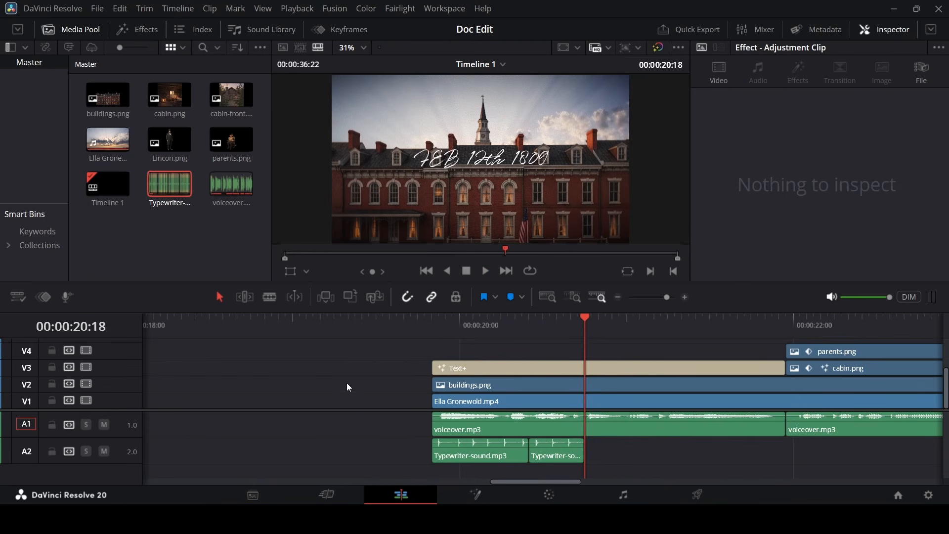
Play the title opening with its trimmed typewriter sound through to the cabin shot.
{"action": "left_click", "coordinate": [405, 327]}
{"action": "key", "text": "space"}
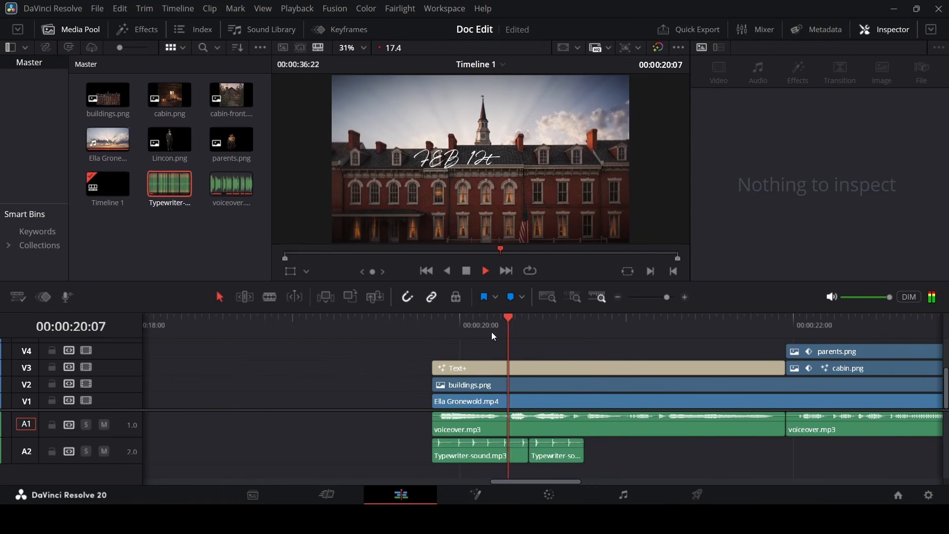
{"action": "scroll", "coordinate": [492, 333], "scroll_direction": "down", "scroll_amount": 4}
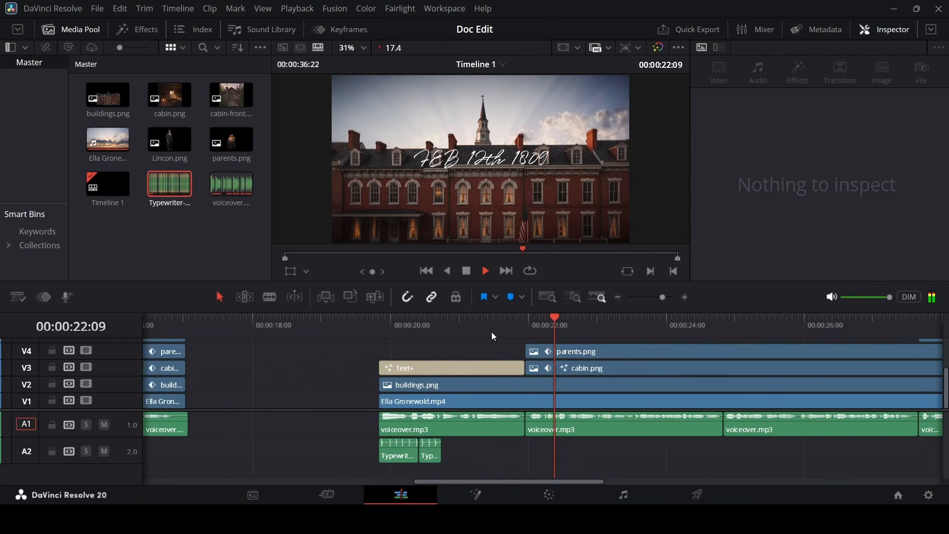
{"action": "scroll", "coordinate": [492, 332], "scroll_direction": "down", "scroll_amount": 5}
{"action": "key", "text": "space"}
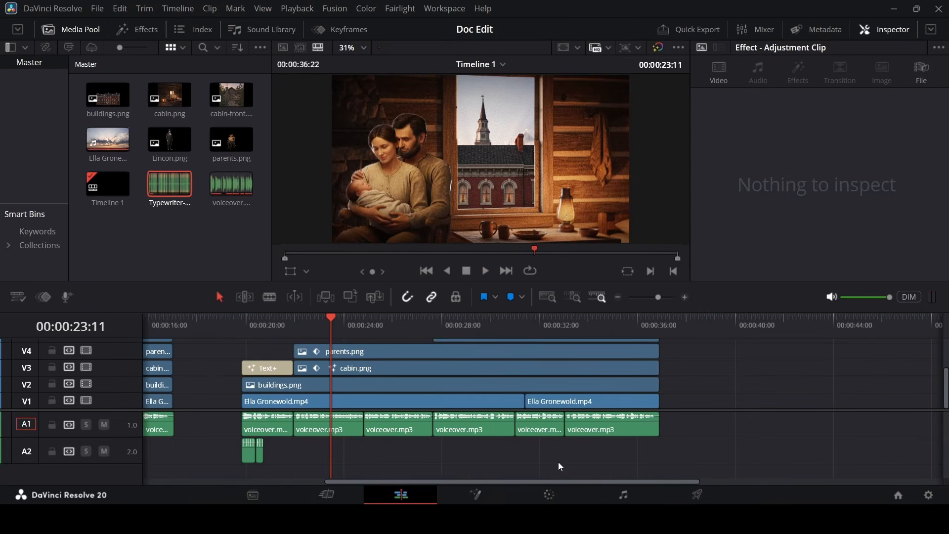
Switch to the Fairlight page and open the equalizer of the Audio 1 voiceover track.
{"action": "left_click", "coordinate": [624, 496]}
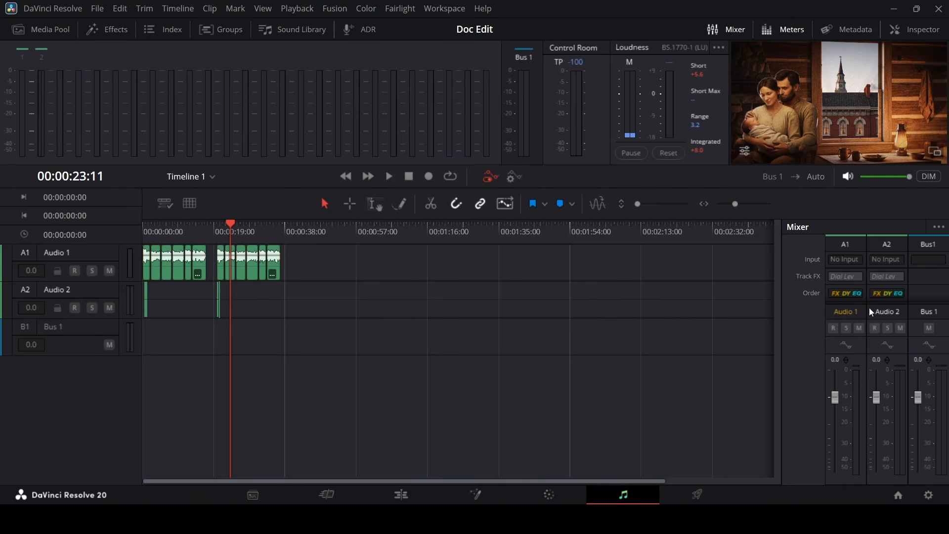
{"action": "scroll", "coordinate": [861, 274], "scroll_direction": "down", "scroll_amount": 3}
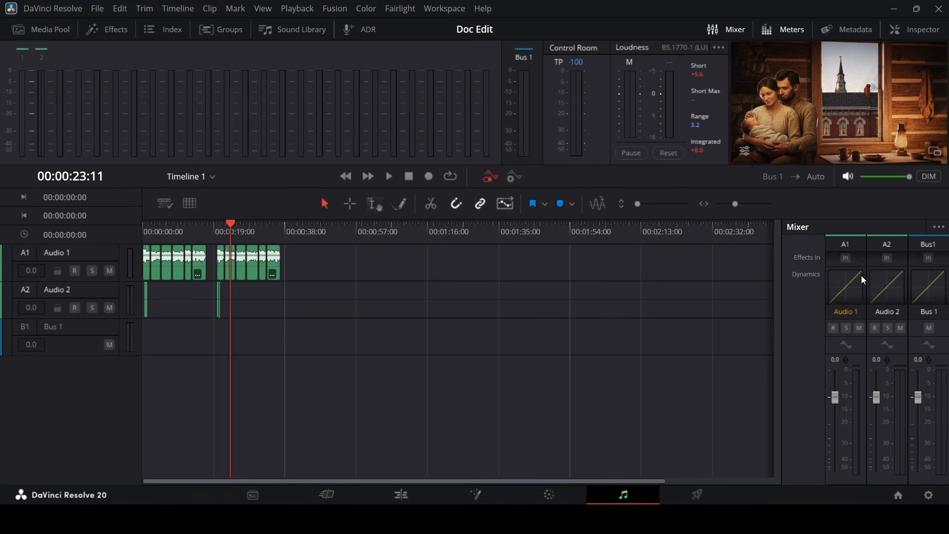
{"action": "scroll", "coordinate": [861, 274], "scroll_direction": "down", "scroll_amount": 2}
{"action": "left_click", "coordinate": [844, 283]}
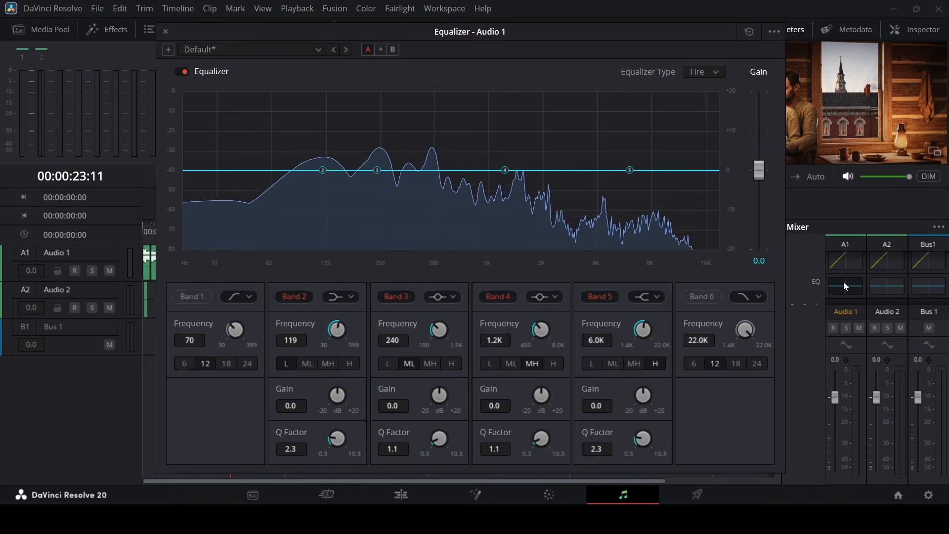
Try the Dialog - Male equalizer preset on the voiceover, listen to it, and return the equalizer to its flat default curve.
{"action": "left_click", "coordinate": [256, 51]}
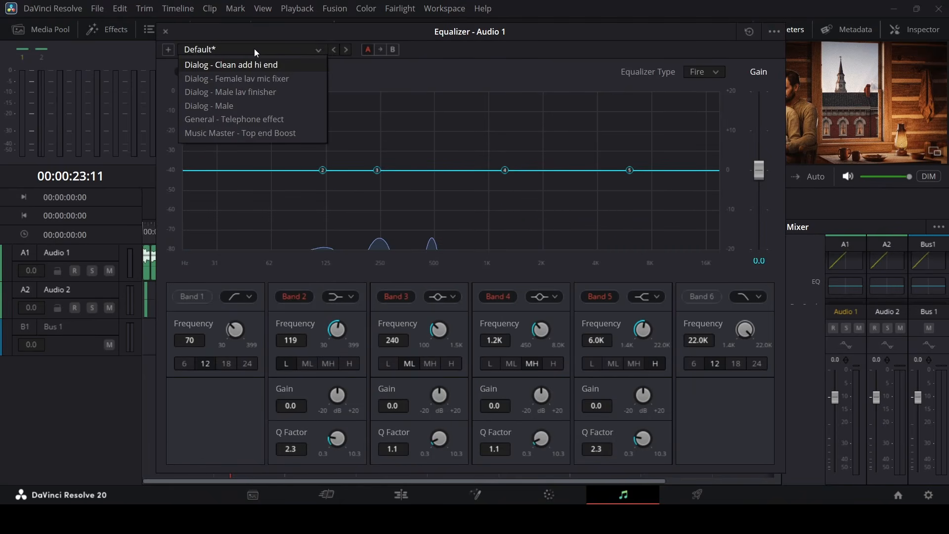
{"action": "left_click", "coordinate": [211, 106]}
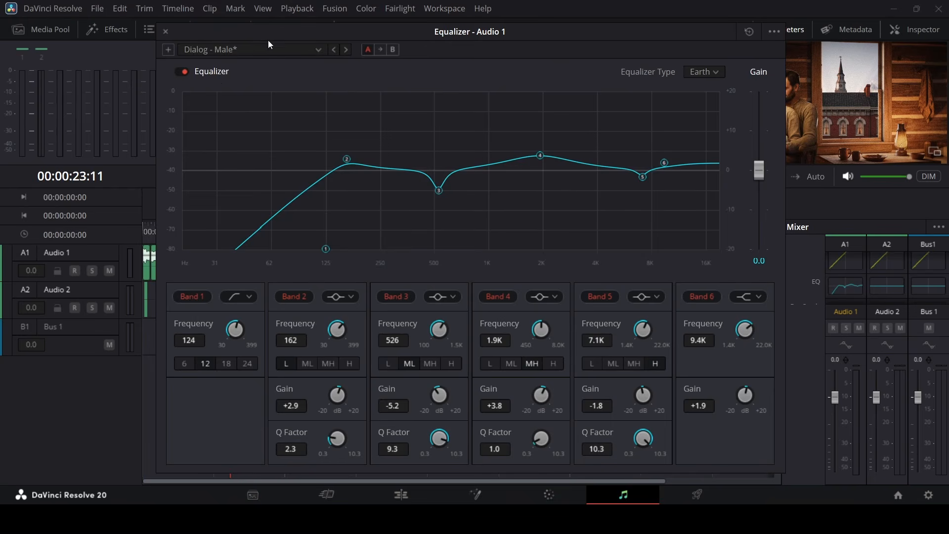
{"action": "key", "text": "space"}
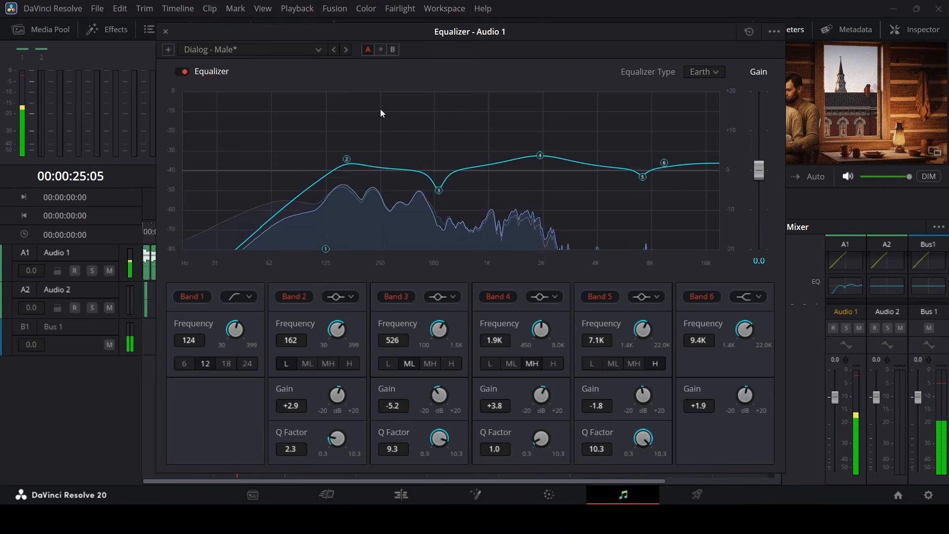
{"action": "left_click", "coordinate": [288, 50]}
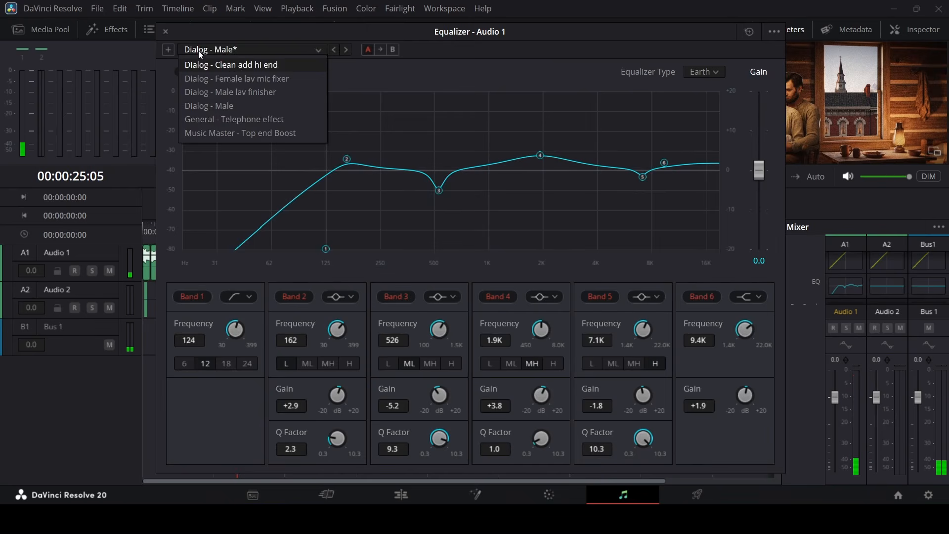
{"action": "left_click", "coordinate": [203, 65]}
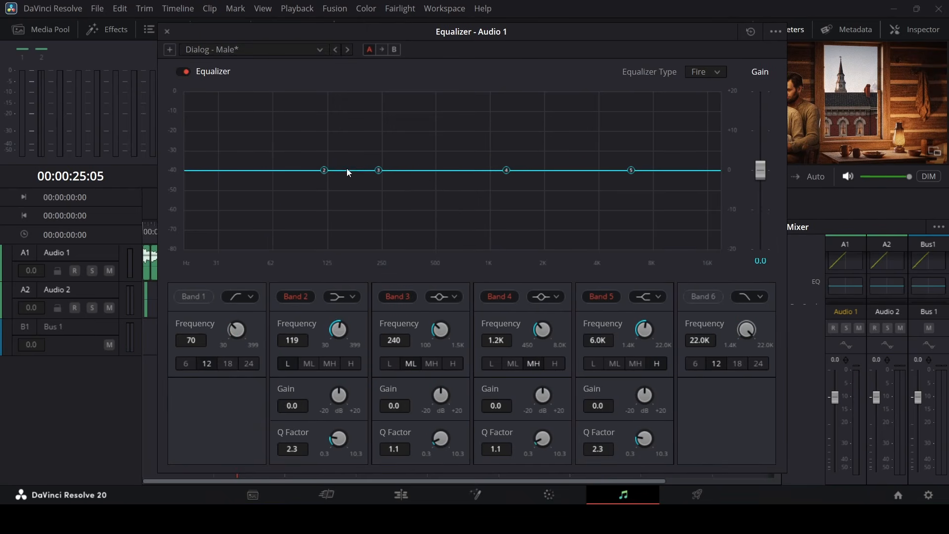
Enable the voiceover equalizer's Band 1 low cut at 70 Hz and Band 6 high cut at 7.9 kHz, preview the sound, and close it.
{"action": "left_click", "coordinate": [195, 297]}
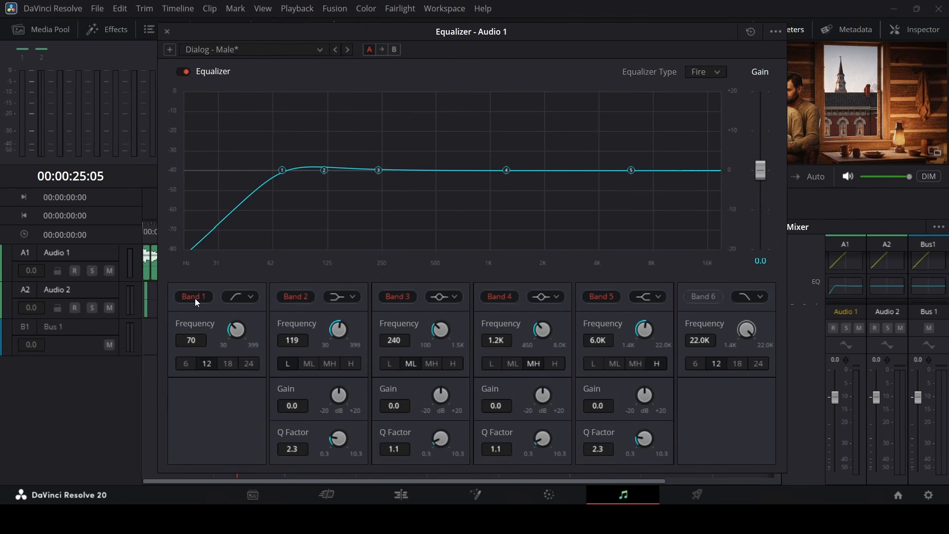
{"action": "left_click", "coordinate": [704, 296]}
{"action": "left_click_drag", "start_coordinate": [721, 170], "coordinate": [652, 285]}
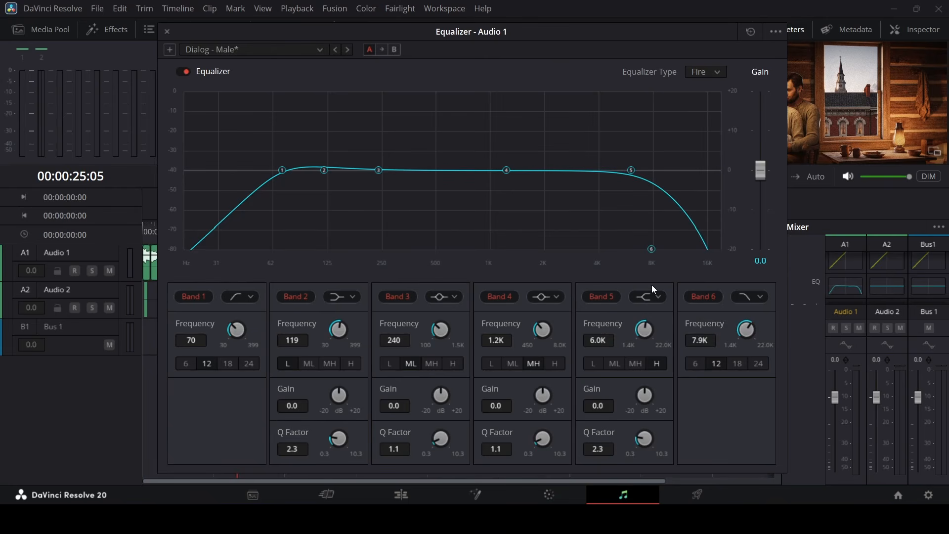
{"action": "key", "text": "space"}
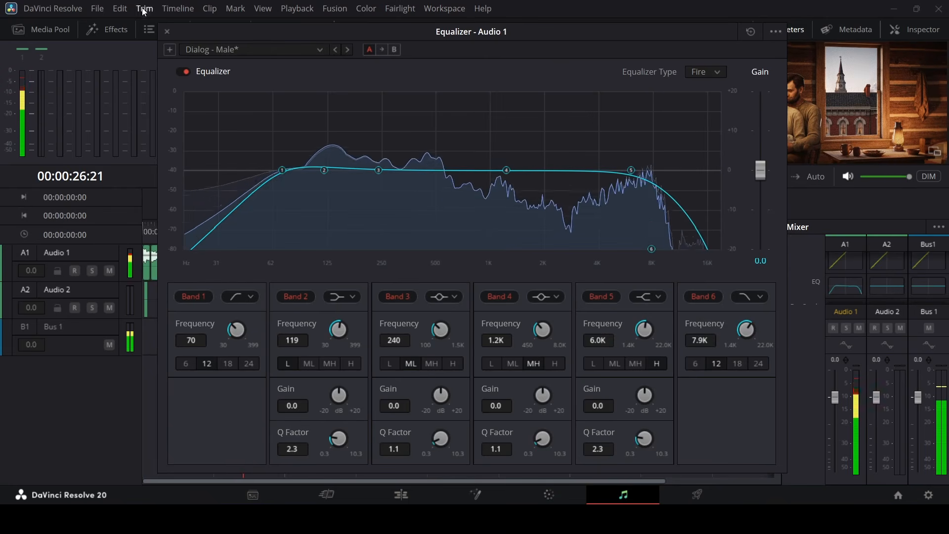
{"action": "left_click", "coordinate": [167, 32]}
Open the Dynamics controls of the Audio 1 voiceover track.
{"action": "scroll", "coordinate": [888, 286], "scroll_direction": "down", "scroll_amount": 3}
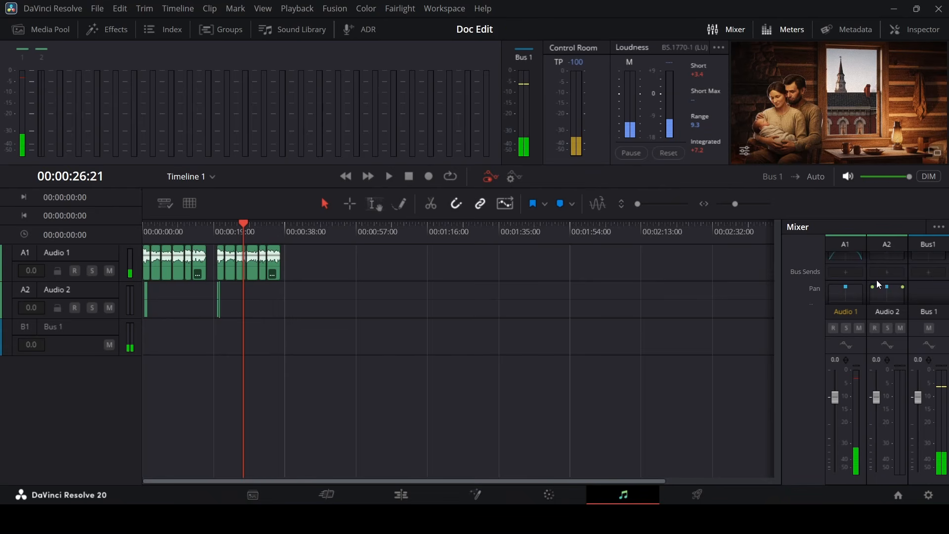
{"action": "scroll", "coordinate": [877, 280], "scroll_direction": "up", "scroll_amount": 1}
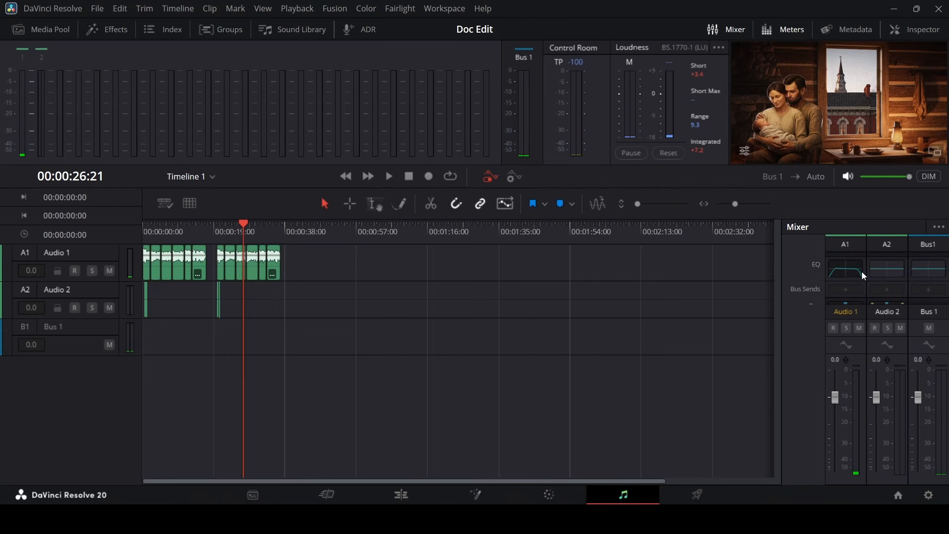
{"action": "scroll", "coordinate": [862, 271], "scroll_direction": "up", "scroll_amount": 1}
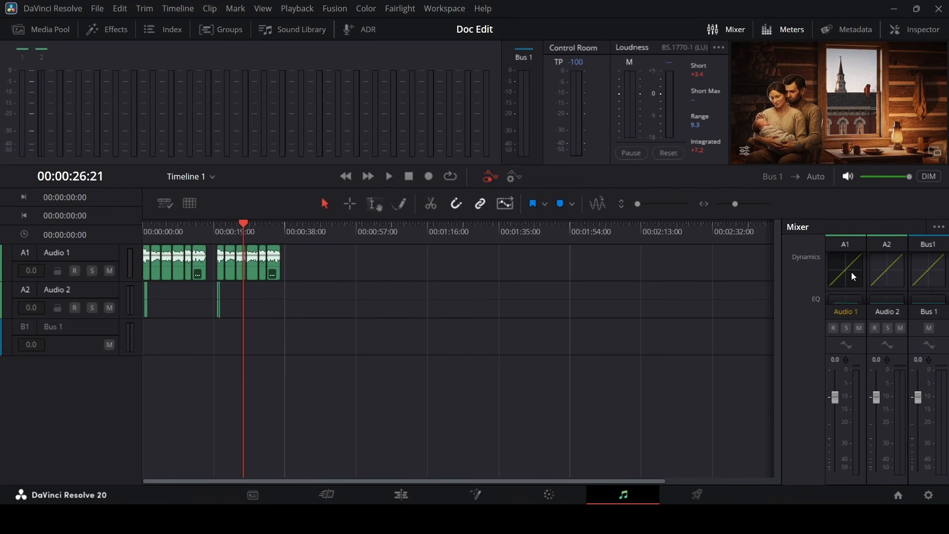